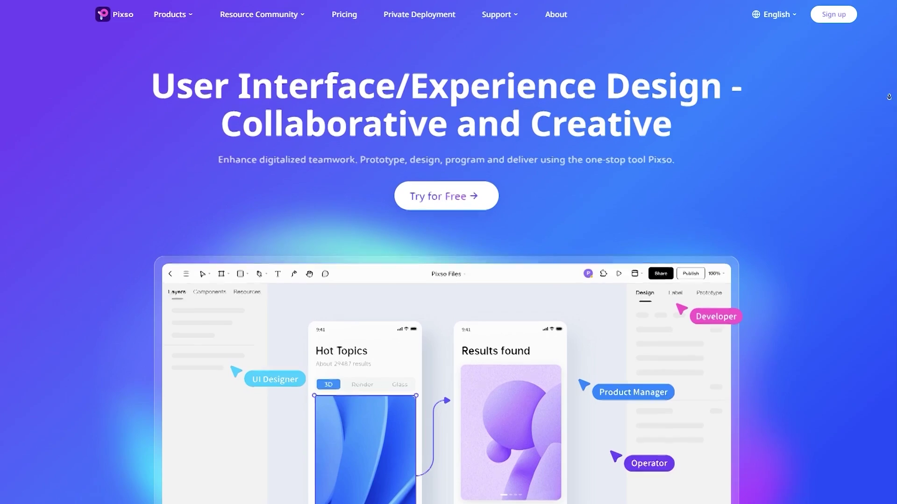
Step: Look over the Pixso home page, including its real-time collaboration section
{"action": "scroll", "coordinate": [890, 102], "scroll_direction": "down", "scroll_amount": 3}
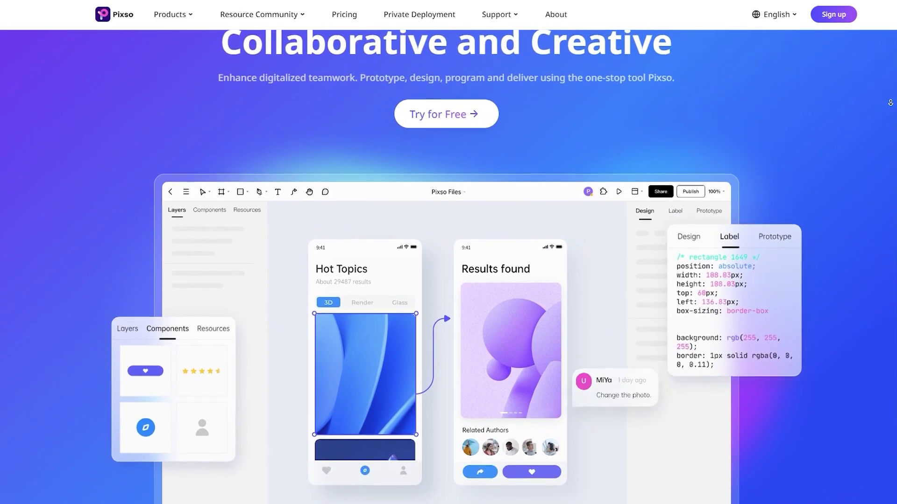
{"action": "scroll", "coordinate": [890, 102], "scroll_direction": "down", "scroll_amount": 2}
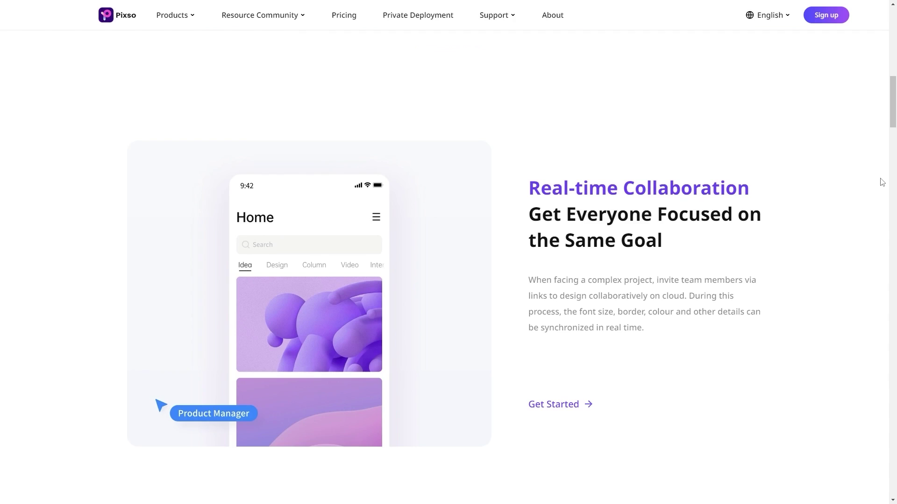
{"action": "middle_click", "coordinate": [879, 178]}
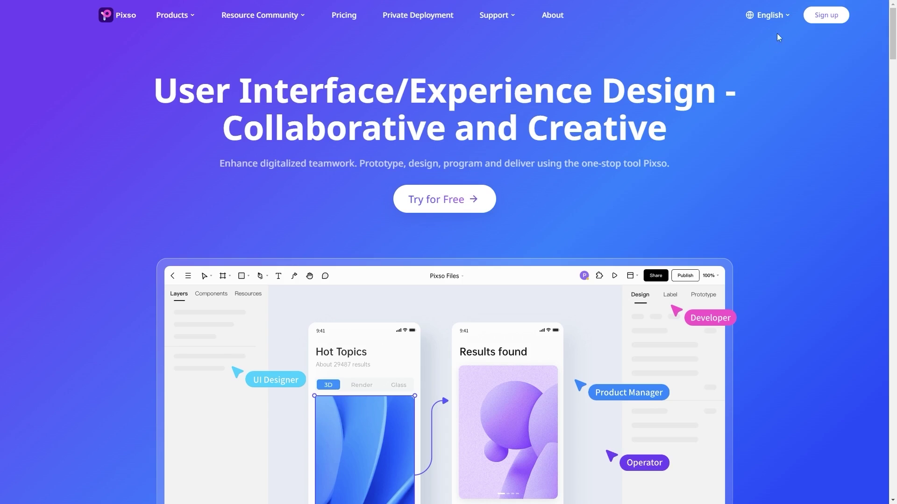
{"action": "mouse_move", "coordinate": [787, 17]}
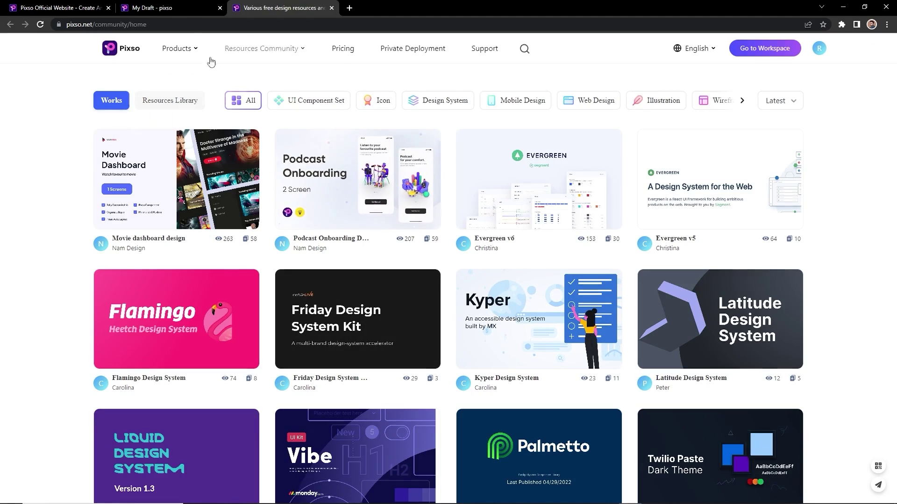
Step: Switch to the Pixso workspace, show the recent files and view the supported file import formats
{"action": "left_click", "coordinate": [162, 9]}
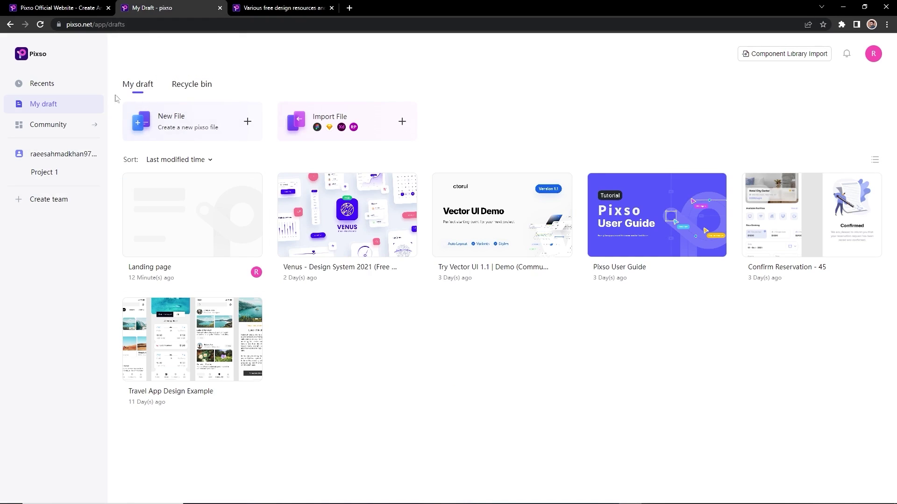
{"action": "left_click", "coordinate": [42, 84]}
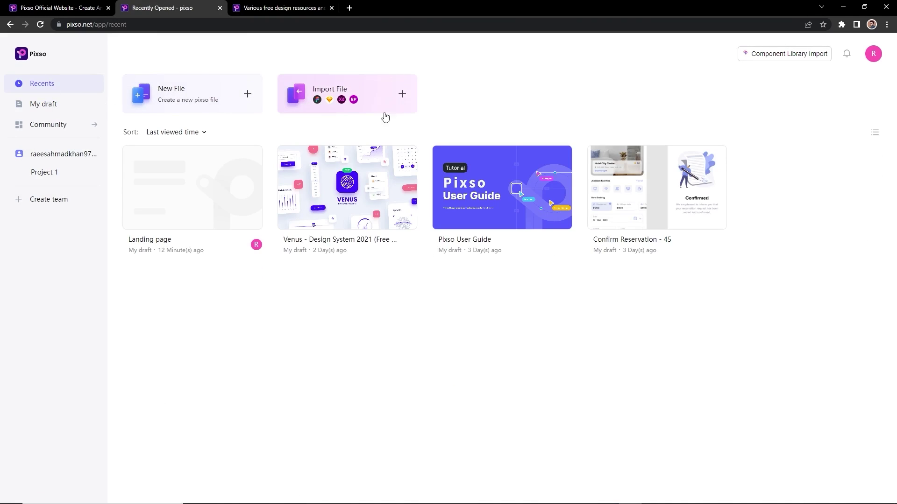
{"action": "left_click", "coordinate": [368, 97]}
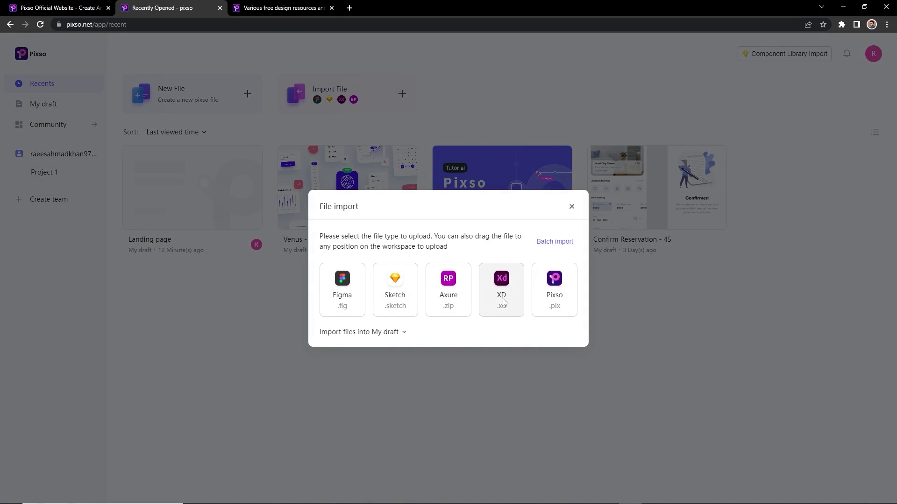
{"action": "left_click", "coordinate": [571, 206]}
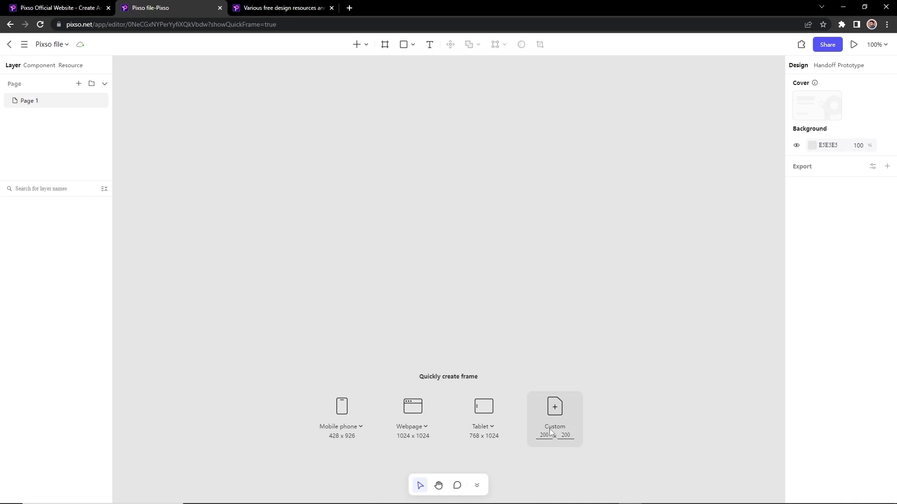
Step: Examine the preset sizes offered for mobile phone and webpage quick frames
{"action": "left_click", "coordinate": [358, 428]}
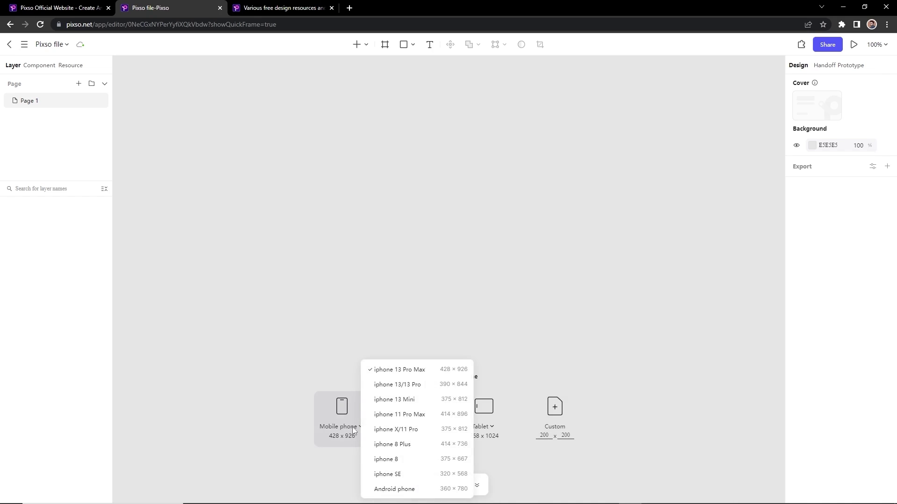
{"action": "left_click", "coordinate": [326, 455]}
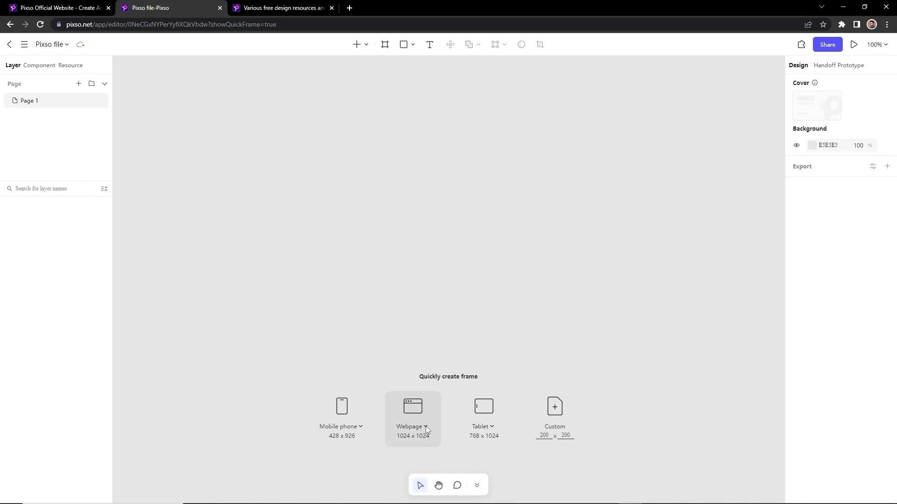
{"action": "left_click", "coordinate": [425, 427]}
{"action": "left_click", "coordinate": [436, 345]}
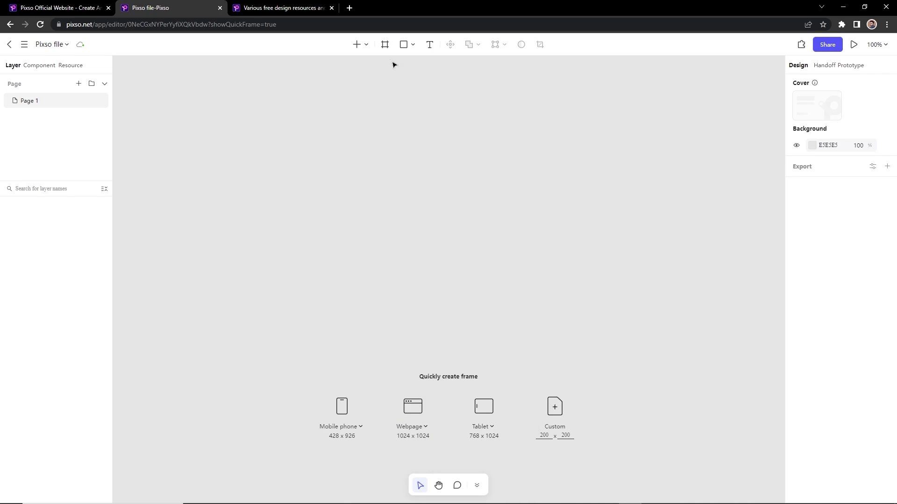
Step: Create a webpage frame from the web 1280 preset, 1280 x 800
{"action": "left_click", "coordinate": [384, 45]}
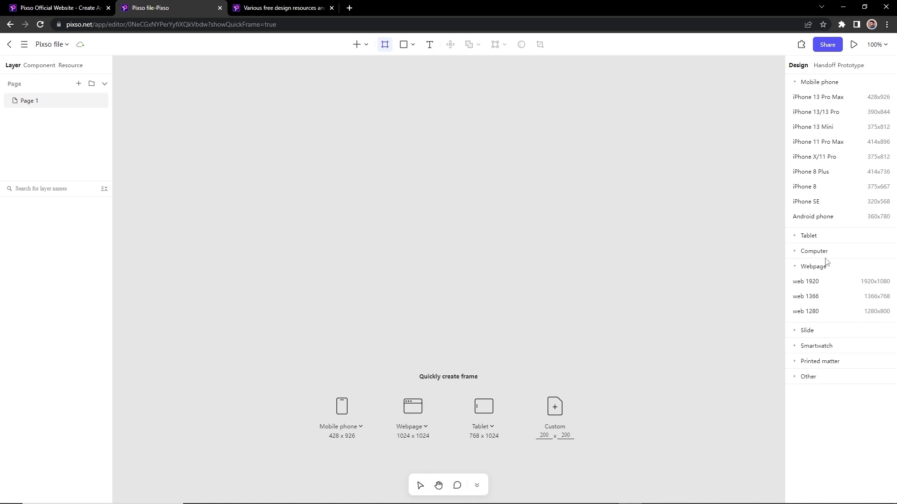
{"action": "left_click", "coordinate": [838, 312]}
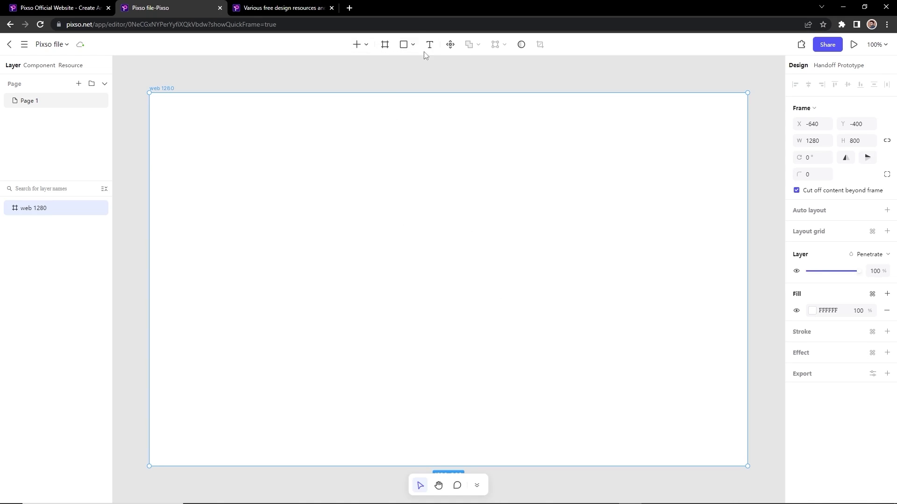
Step: Examine the shape and insert tools, the component and resource libraries, and the frame's handoff and prototype settings
{"action": "left_click", "coordinate": [413, 45]}
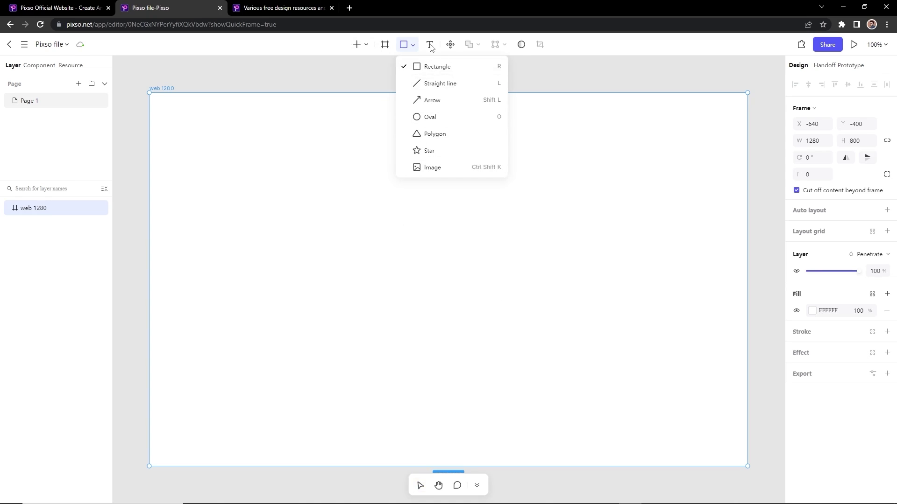
{"action": "left_click", "coordinate": [366, 44]}
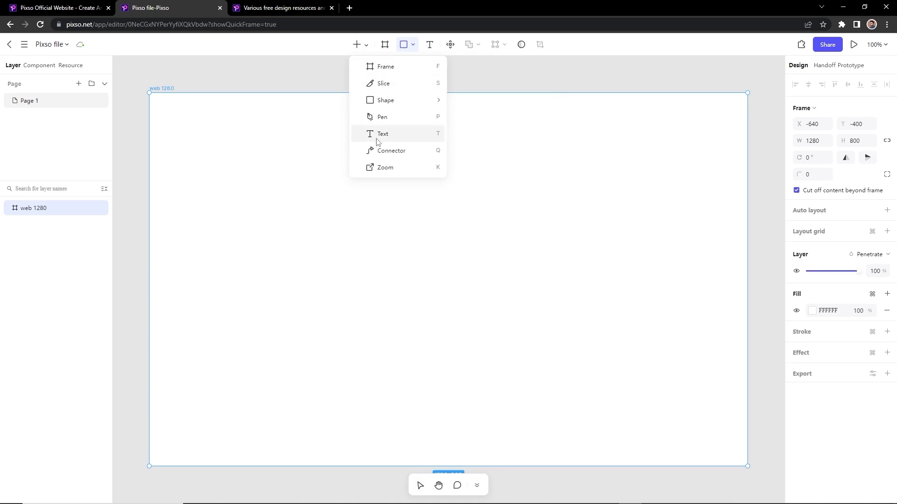
{"action": "left_click", "coordinate": [327, 163]}
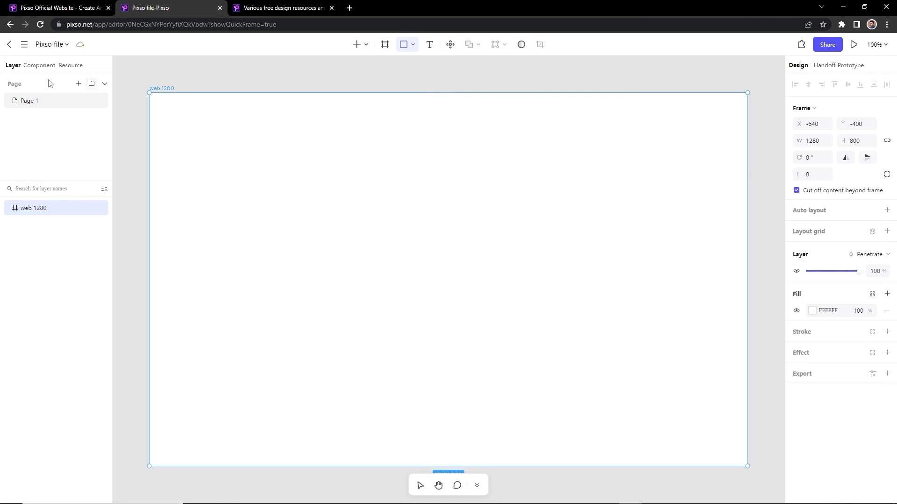
{"action": "left_click", "coordinate": [37, 66]}
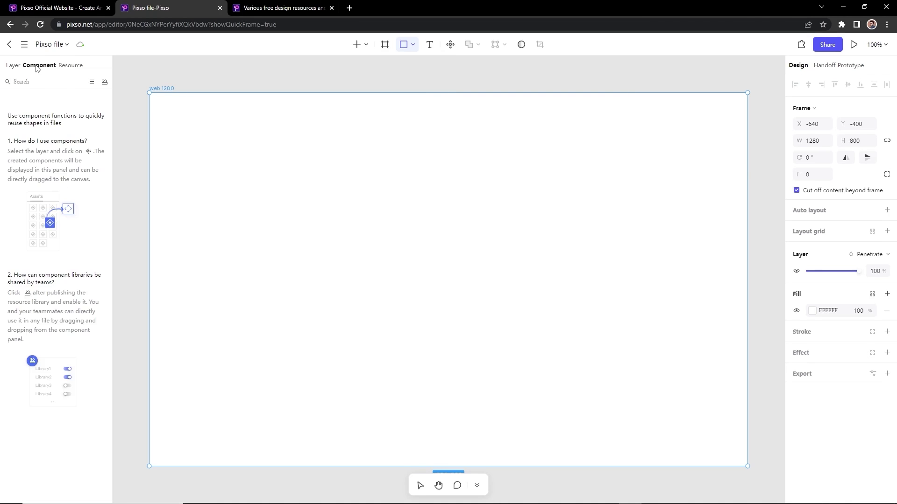
{"action": "left_click", "coordinate": [69, 66]}
{"action": "left_click", "coordinate": [12, 66]}
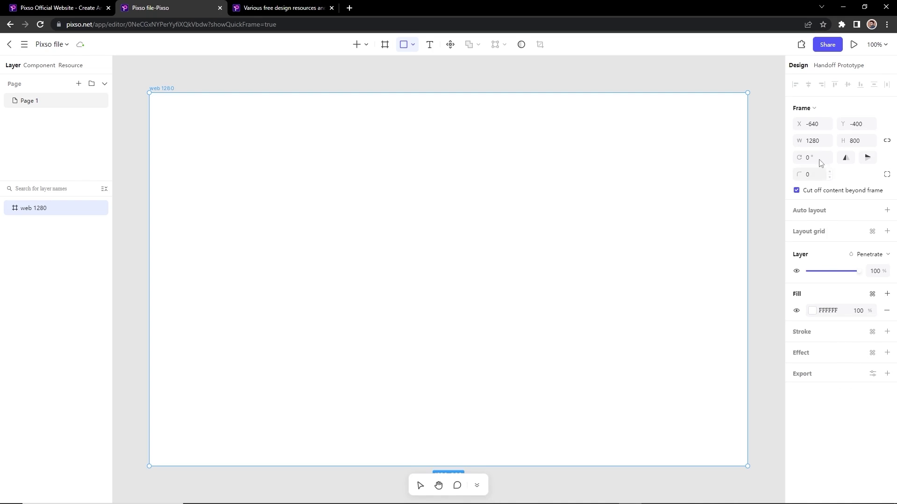
{"action": "left_click", "coordinate": [823, 66]}
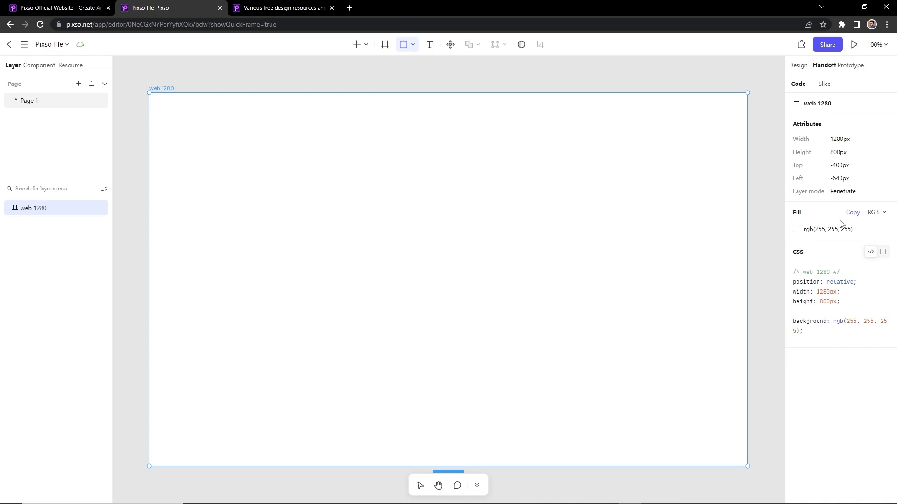
{"action": "left_click", "coordinate": [851, 66]}
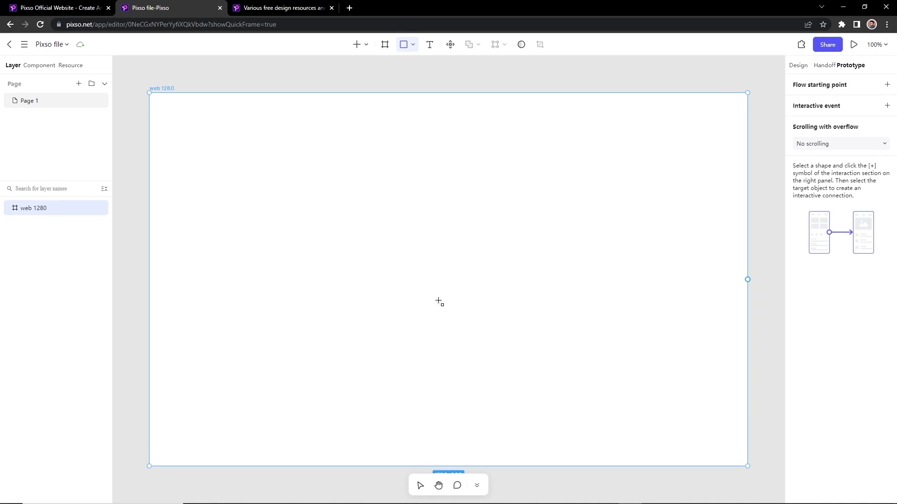
{"action": "left_click", "coordinate": [420, 485]}
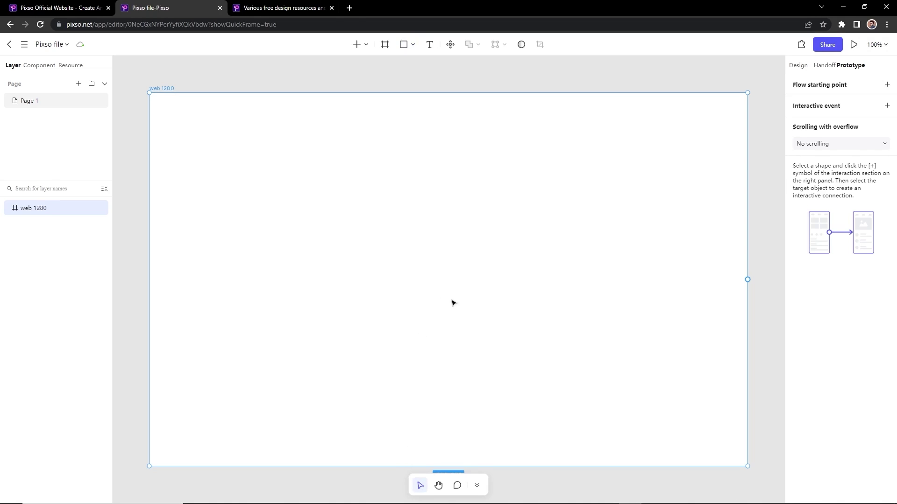
{"action": "left_click", "coordinate": [798, 65]}
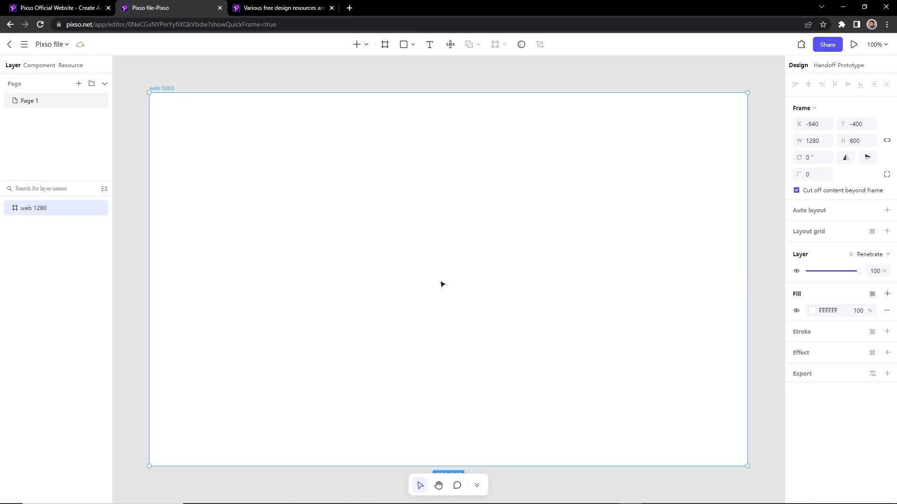
Step: Add a layout grid to the web 1280 frame, switch it to columns and set its margin to 80
{"action": "left_click", "coordinate": [886, 231]}
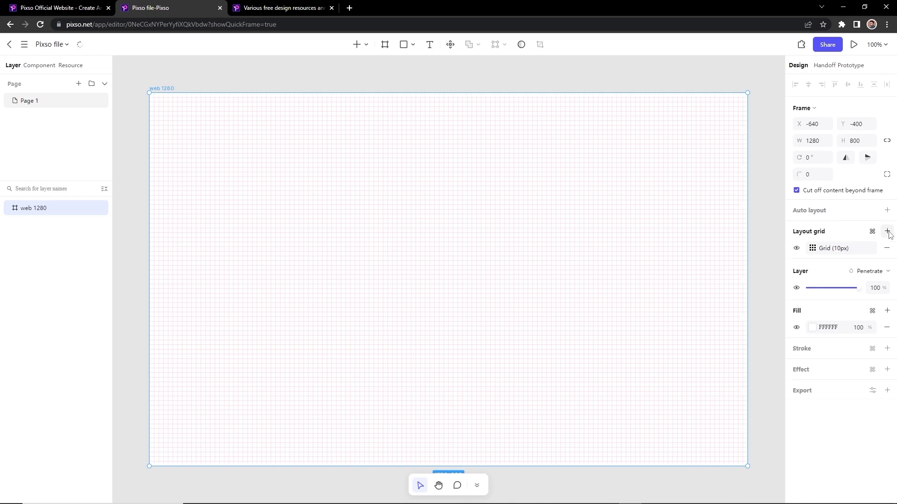
{"action": "left_click", "coordinate": [812, 249]}
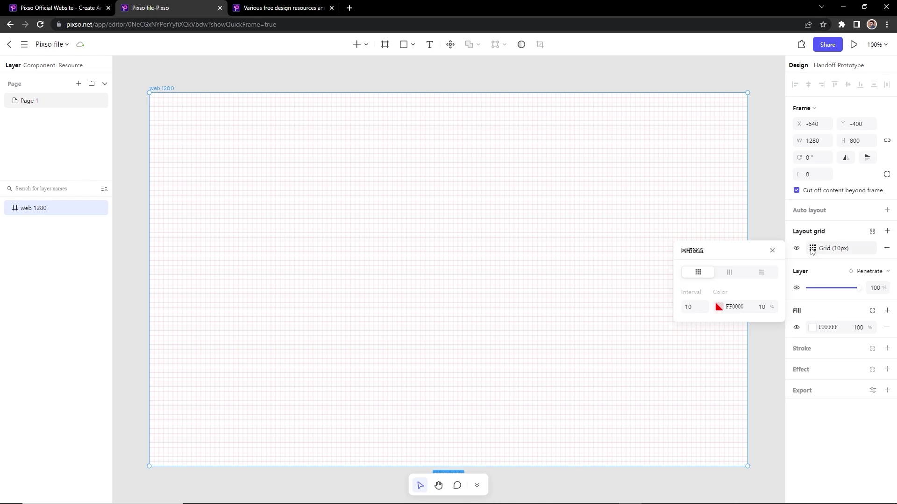
{"action": "left_click", "coordinate": [726, 274]}
{"action": "left_click", "coordinate": [727, 379]}
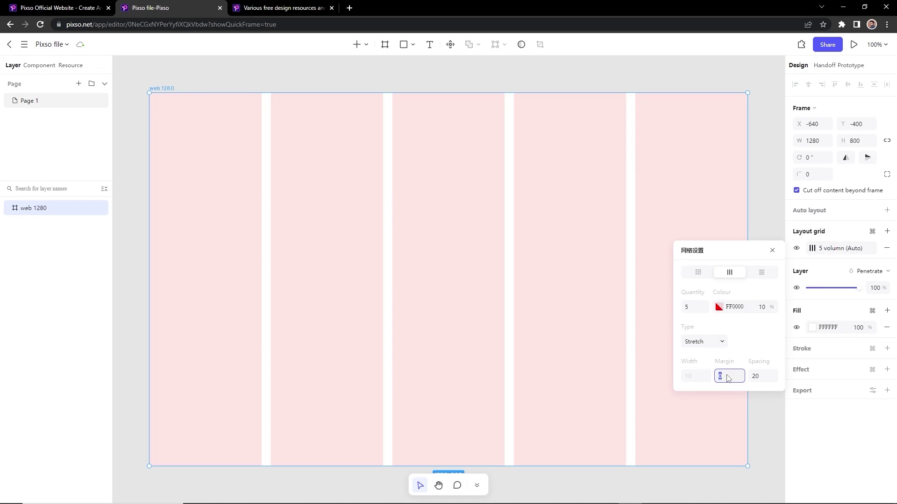
{"action": "type", "text": "80"}
{"action": "key", "text": "Return"}
Step: Change the column grid's colour to light blue B5DCF0 and close the grid settings
{"action": "left_click", "coordinate": [718, 307]}
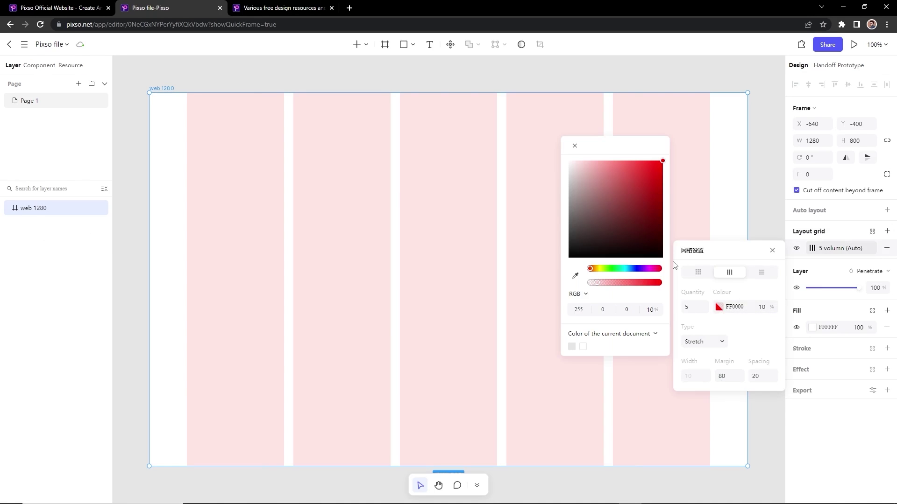
{"action": "left_click", "coordinate": [631, 268]}
{"action": "left_click_drag", "start_coordinate": [596, 182], "coordinate": [592, 166]}
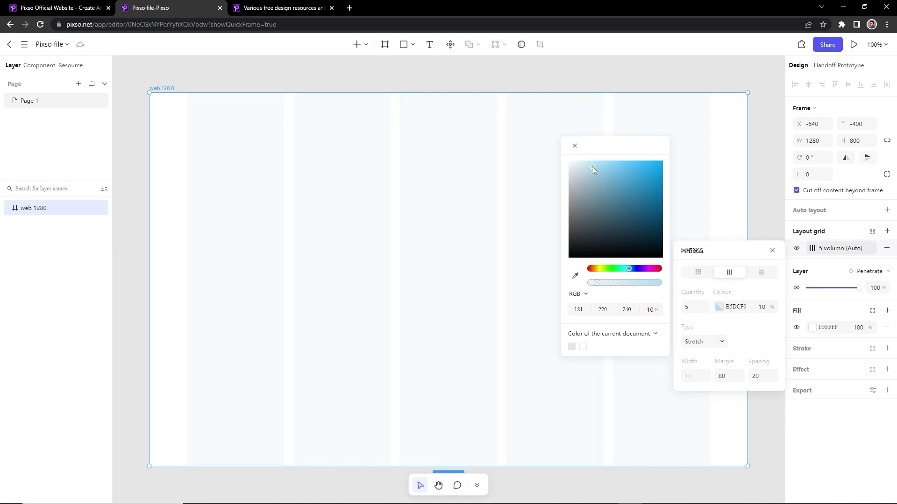
{"action": "left_click", "coordinate": [575, 146]}
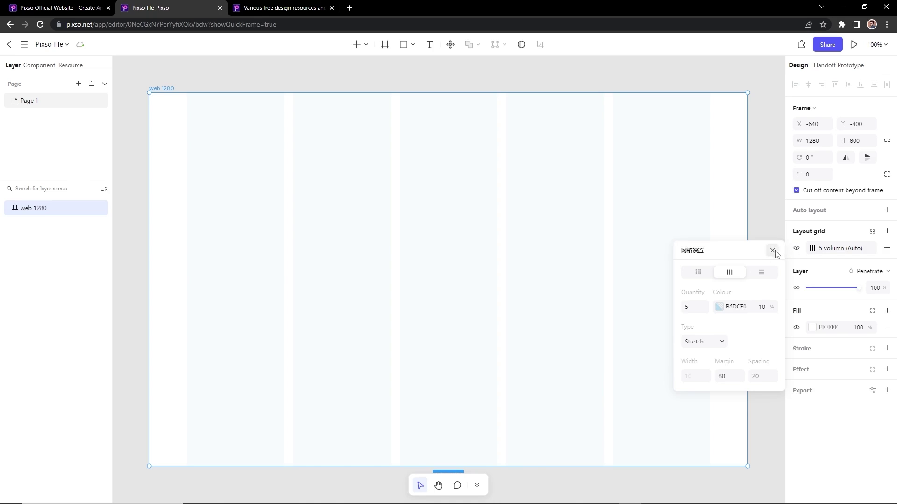
{"action": "left_click", "coordinate": [773, 251]}
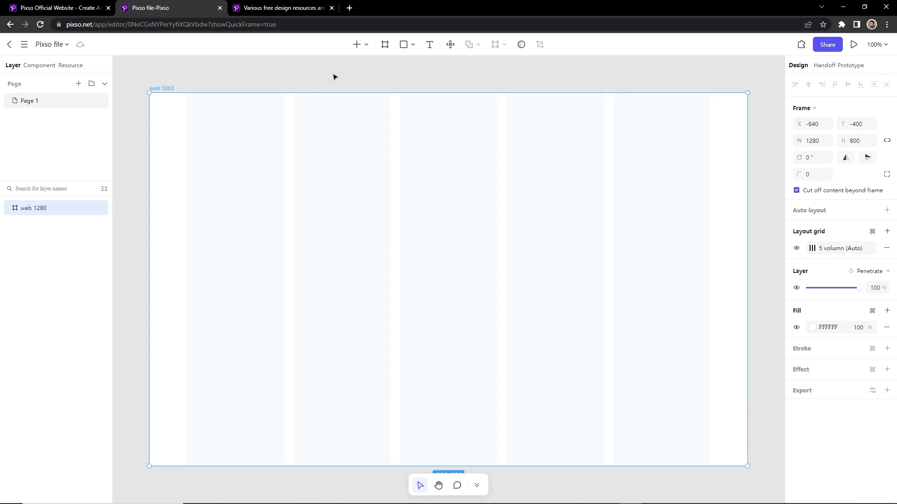
Step: Draw a circle about 17 x 17 near the frame's upper-left corner, at the start of the first grid column
{"action": "left_click", "coordinate": [413, 45]}
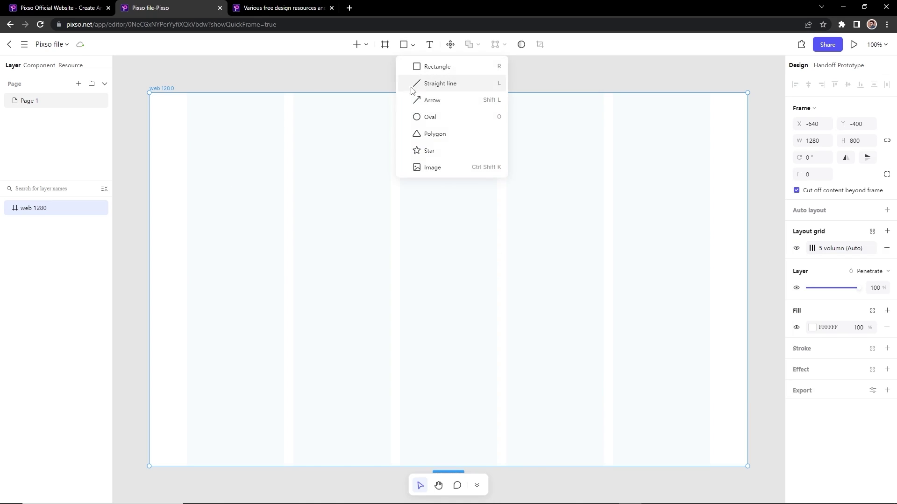
{"action": "left_click", "coordinate": [430, 117]}
{"action": "scroll", "coordinate": [189, 103], "scroll_direction": "up", "scroll_amount": 4}
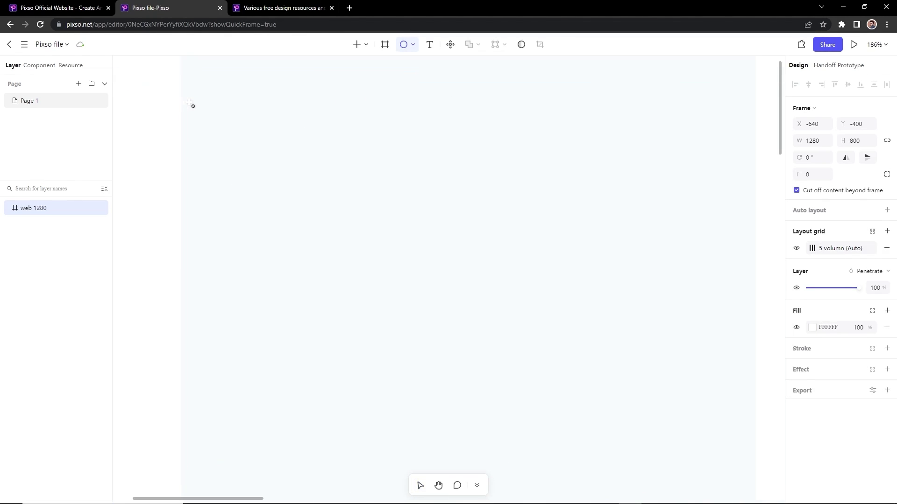
{"action": "left_click_drag", "start_coordinate": [186, 113], "coordinate": [234, 160]}
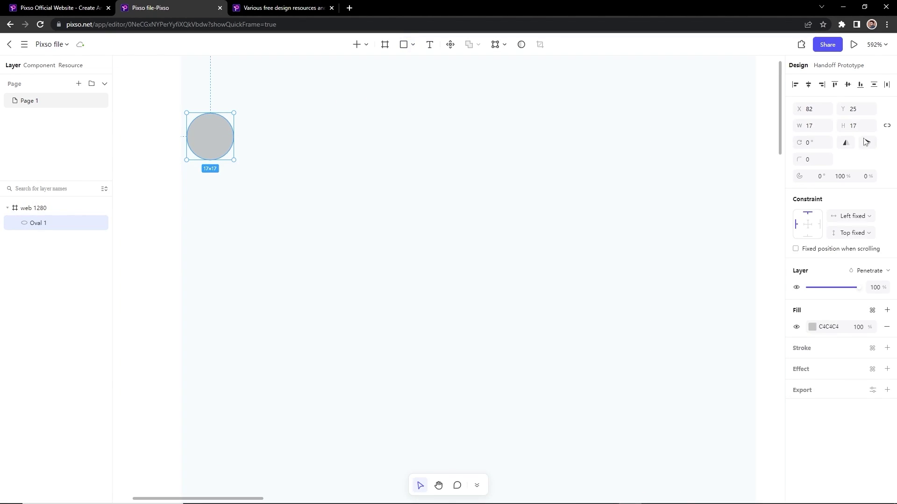
Step: Lock the circle's proportions, set its size to 50 x 50 and align it to the first column's edge at X 80, Y 24
{"action": "left_click", "coordinate": [886, 126]}
{"action": "left_click", "coordinate": [813, 131]}
{"action": "type", "text": "50"}
{"action": "key", "text": "Return"}
{"action": "left_click_drag", "start_coordinate": [286, 190], "coordinate": [282, 189]}
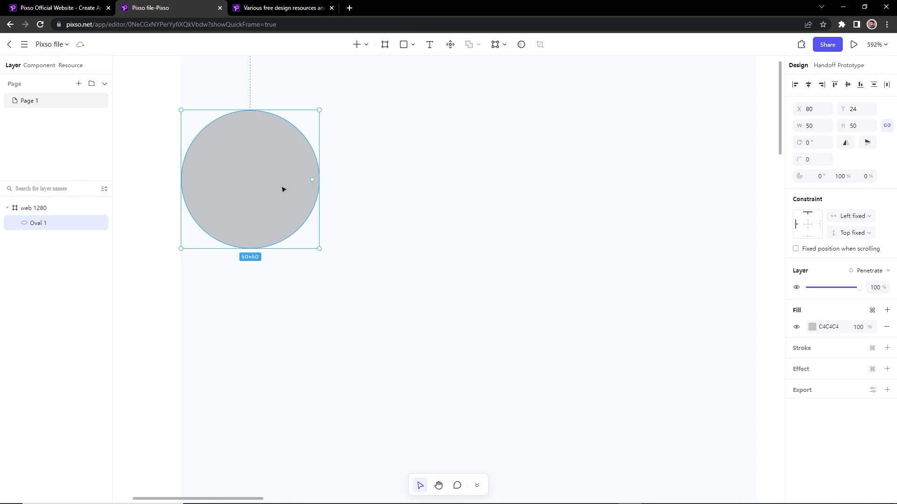
Step: Set the circle's fill colour to 5900FF
{"action": "left_click", "coordinate": [838, 328]}
{"action": "type", "text": "5900FF"}
{"action": "key", "text": "Return"}
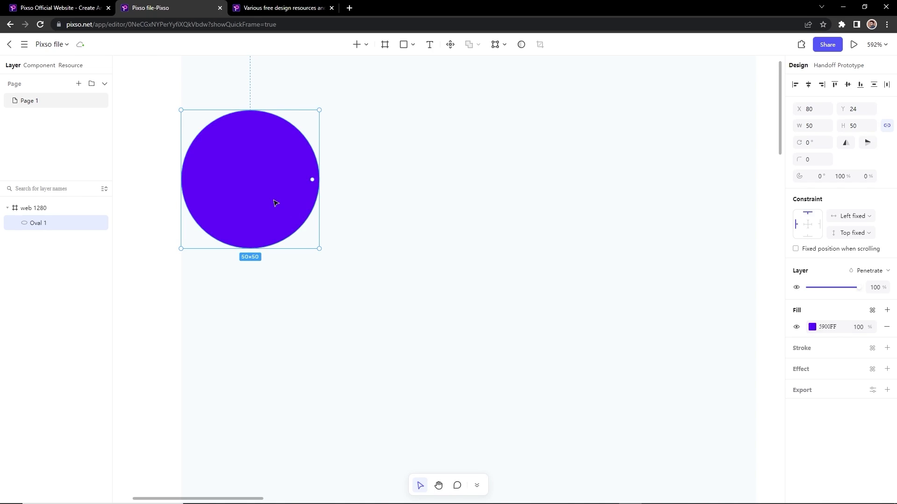
Step: Duplicate the purple circle to its right at the same height, leaving a gap of about 14
{"action": "left_click_drag", "start_coordinate": [275, 203], "coordinate": [451, 206]}
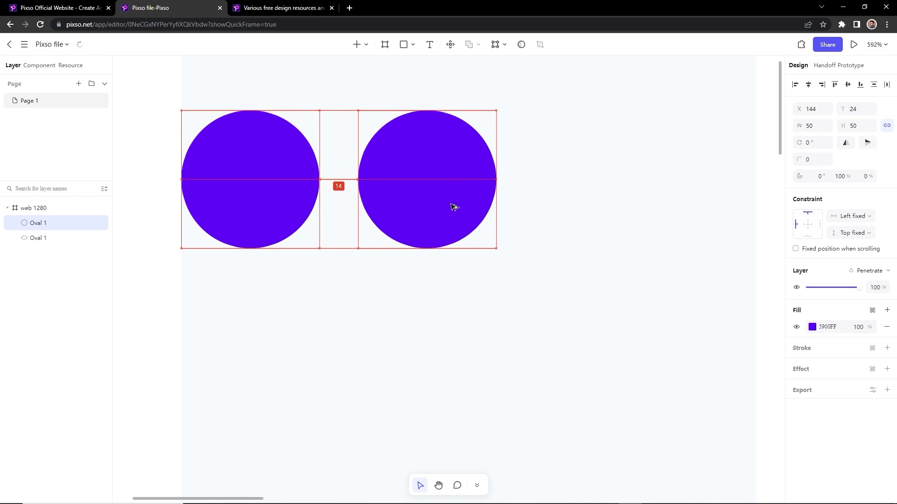
Step: Set the duplicated circle's fill colour to FF0078
{"action": "left_click_drag", "start_coordinate": [454, 207], "coordinate": [452, 207]}
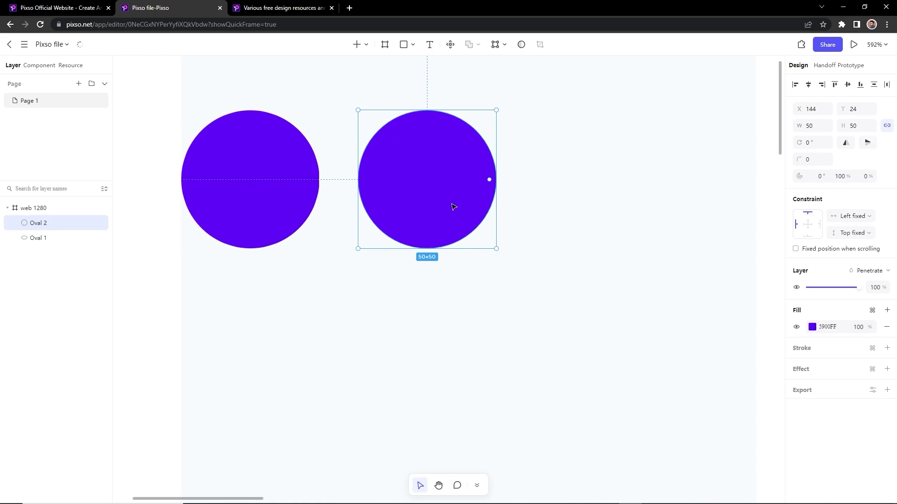
{"action": "left_click", "coordinate": [839, 330]}
{"action": "type", "text": "ff0078"}
{"action": "key", "text": "Return"}
Step: Overlap the pink circle on the purple one's lower right, duplicate it to the side and set the copy's fill to 00FFEF
{"action": "left_click_drag", "start_coordinate": [438, 180], "coordinate": [478, 183]}
{"action": "left_click", "coordinate": [838, 326]}
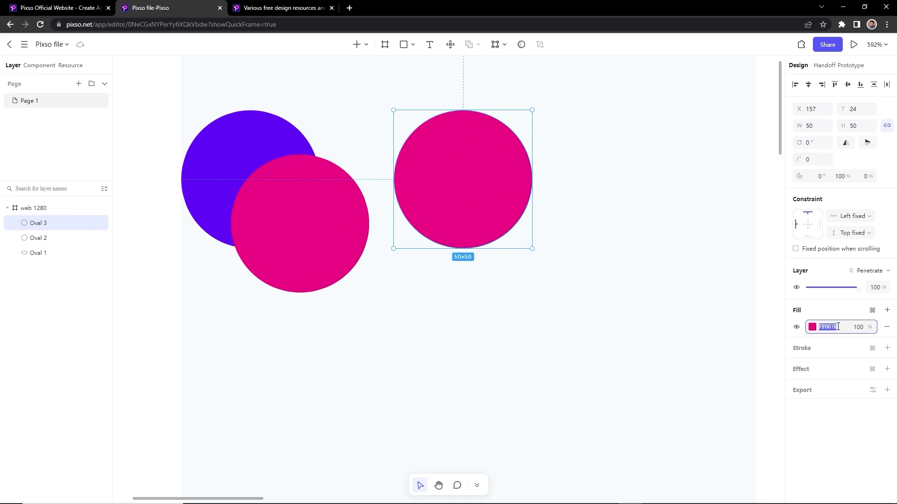
{"action": "type", "text": "00FFEF"}
{"action": "key", "text": "Return"}
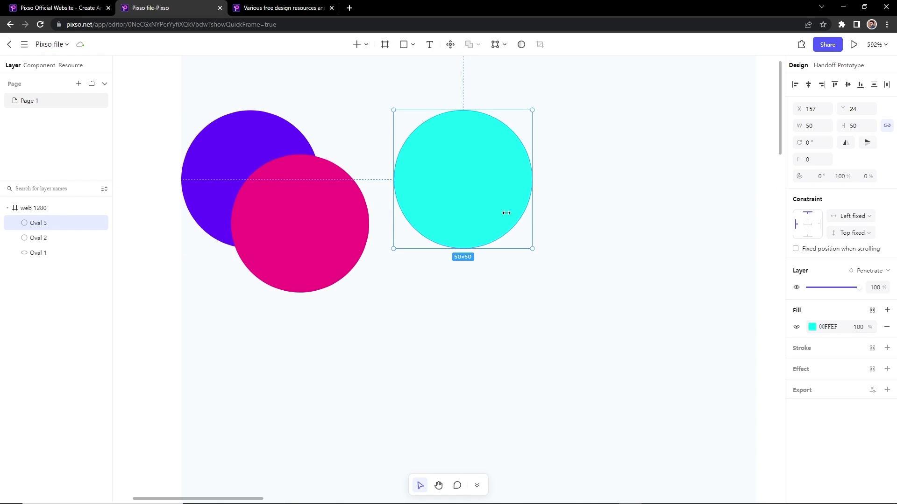
Step: Move the cyan circle over the purple circle's upper-left part and bring the purple circle to the front
{"action": "left_click_drag", "start_coordinate": [441, 193], "coordinate": [266, 146]}
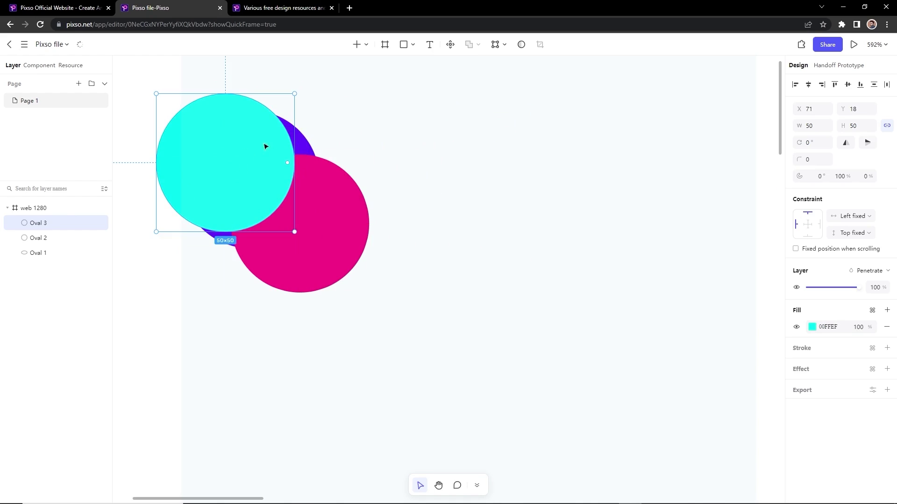
{"action": "left_click", "coordinate": [304, 143]}
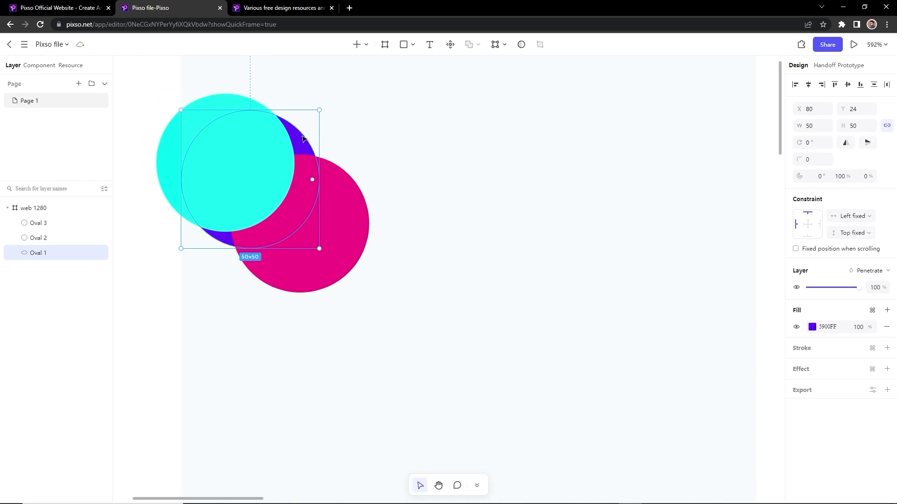
{"action": "key", "text": "ctrl+shift+bracketright"}
{"action": "left_click", "coordinate": [362, 124]}
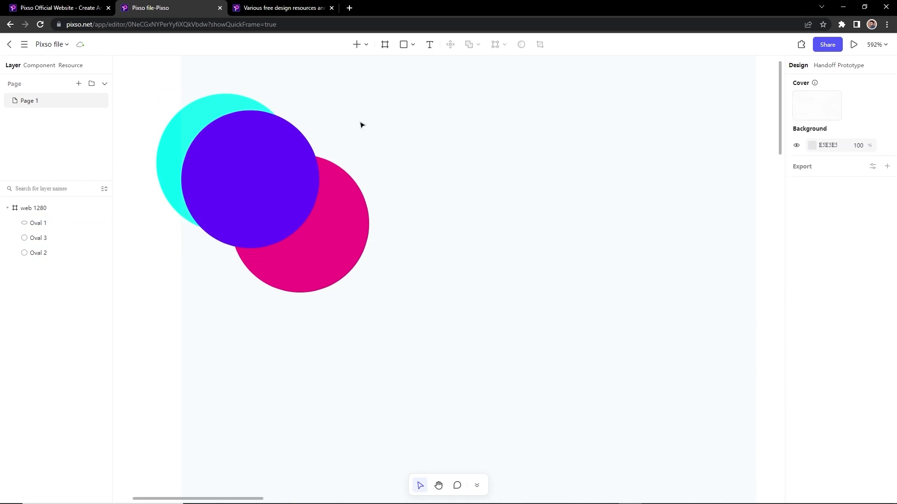
Step: Move the cyan and pink circles closer behind the purple one, leaving thin crescents at its upper-left and lower-right edges
{"action": "left_click_drag", "start_coordinate": [196, 110], "coordinate": [215, 108]}
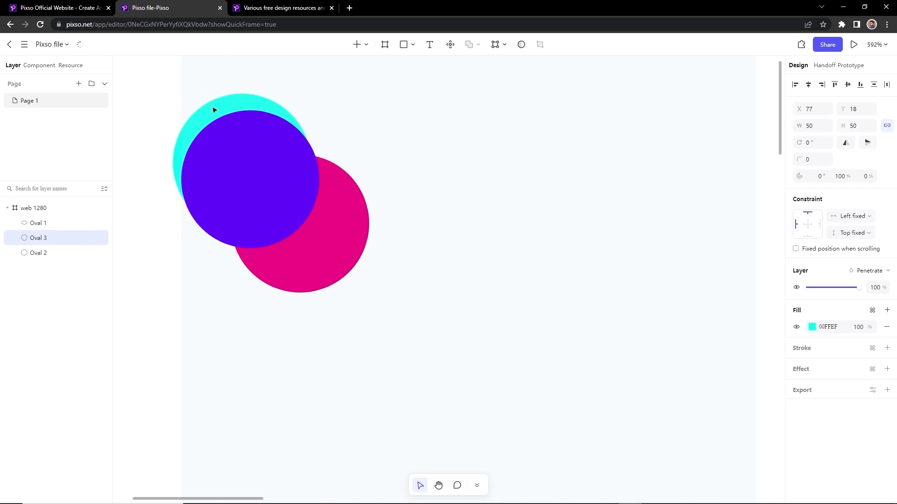
{"action": "left_click_drag", "start_coordinate": [343, 245], "coordinate": [306, 211]}
{"action": "left_click_drag", "start_coordinate": [248, 100], "coordinate": [248, 109]}
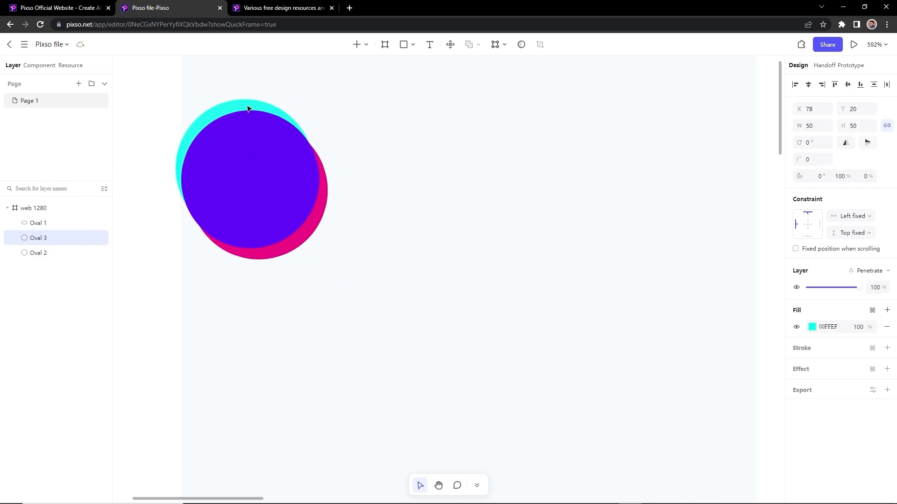
{"action": "left_click_drag", "start_coordinate": [137, 121], "coordinate": [346, 271]}
{"action": "left_click", "coordinate": [347, 271]}
Step: Fine-tune the circle offsets, placing the cyan circle at X 78, Y 21 and the pink circle at X 83, Y 27
{"action": "scroll", "coordinate": [346, 224], "scroll_direction": "down", "scroll_amount": 3}
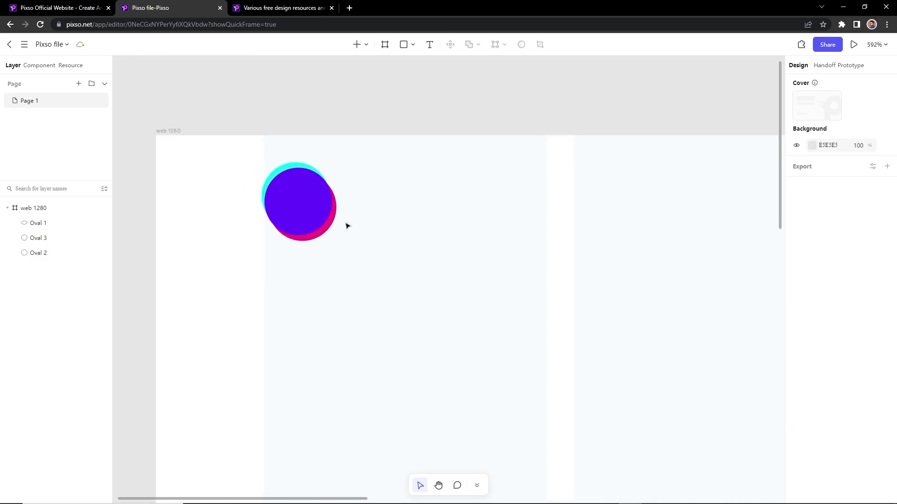
{"action": "scroll", "coordinate": [261, 166], "scroll_direction": "up", "scroll_amount": 3}
{"action": "scroll", "coordinate": [296, 172], "scroll_direction": "up", "scroll_amount": 2}
{"action": "left_click", "coordinate": [310, 178]}
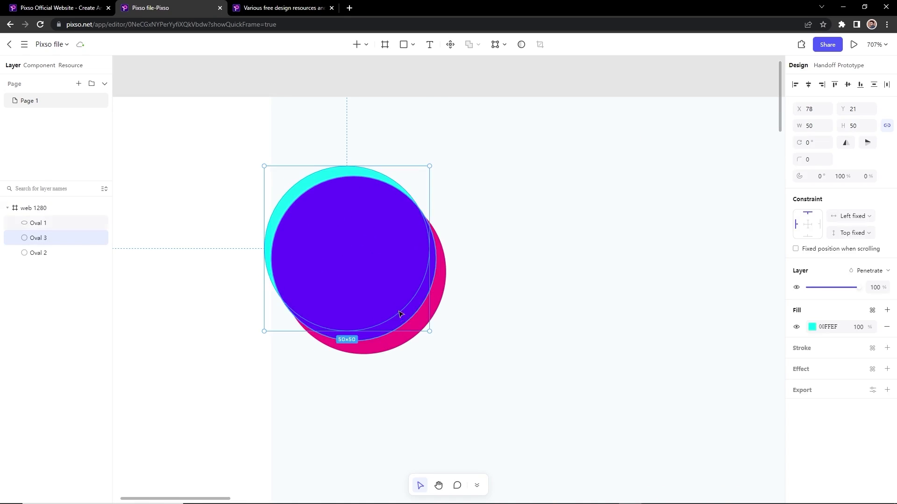
{"action": "left_click", "coordinate": [438, 308]}
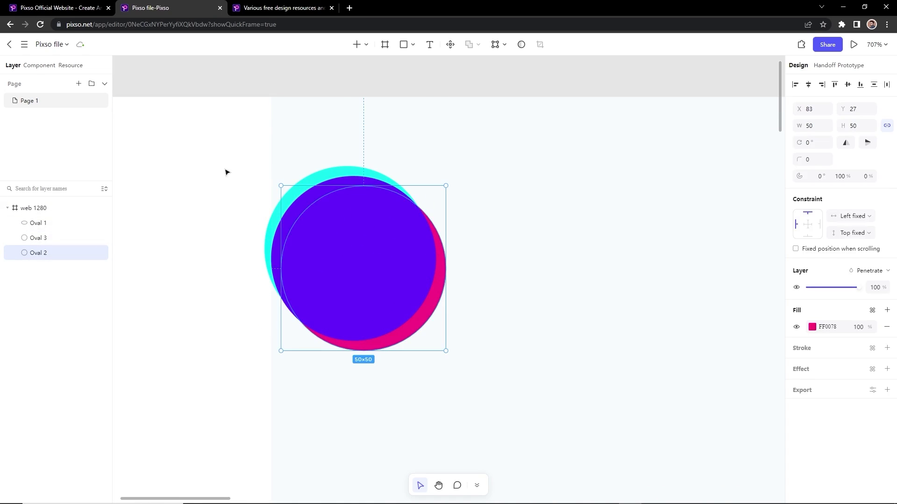
{"action": "left_click_drag", "start_coordinate": [194, 154], "coordinate": [485, 366]}
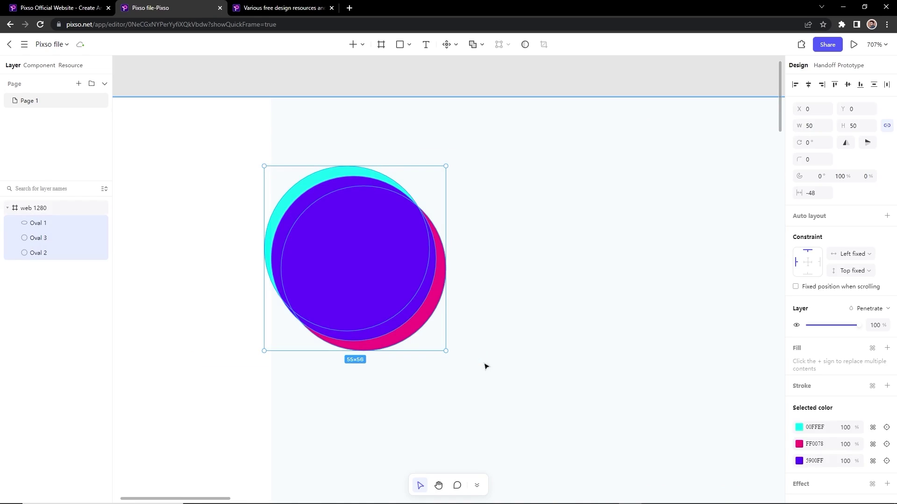
{"action": "left_click", "coordinate": [485, 284]}
Step: Add the text "p" and place it near the centre of the purple circle
{"action": "left_click", "coordinate": [430, 44]}
{"action": "left_click", "coordinate": [497, 216]}
{"action": "type", "text": "p"}
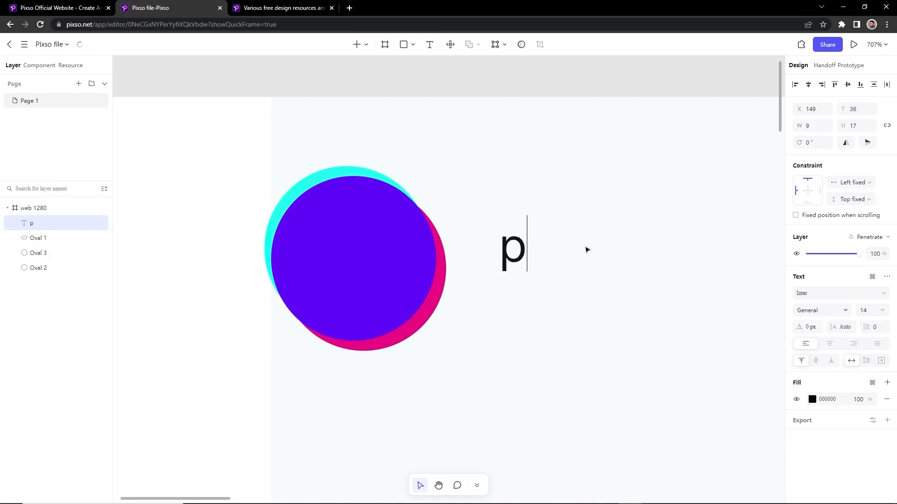
{"action": "key", "text": "Escape"}
{"action": "left_click_drag", "start_coordinate": [521, 247], "coordinate": [369, 260]}
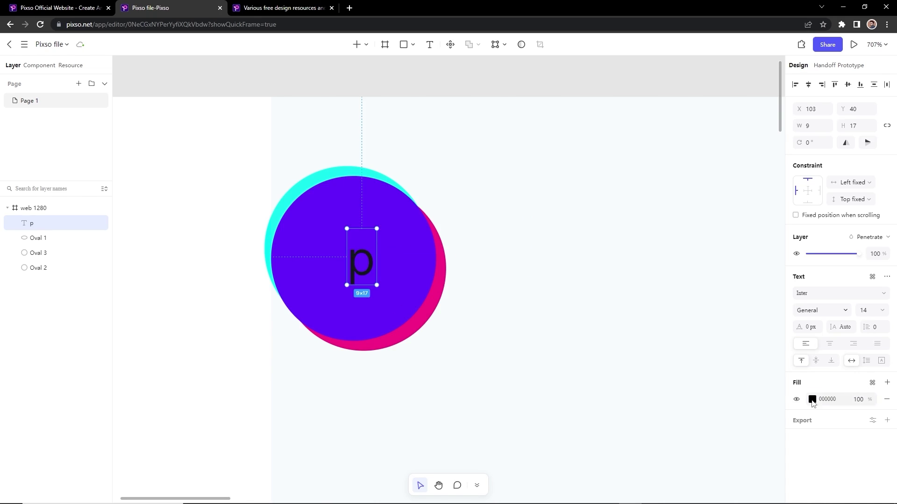
Step: Set the letter's fill colour to white and its font to Poppins Bold
{"action": "left_click", "coordinate": [812, 400]}
{"action": "left_click_drag", "start_coordinate": [729, 317], "coordinate": [661, 230]}
{"action": "left_click", "coordinate": [831, 298]}
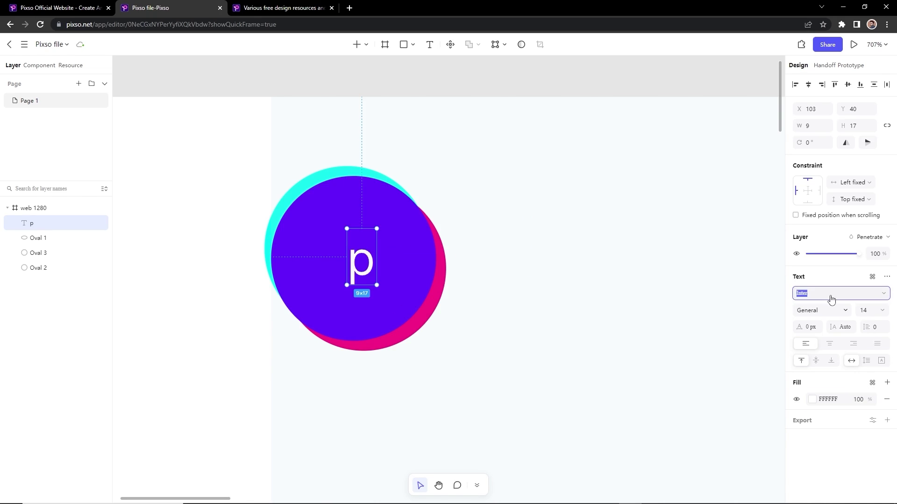
{"action": "left_click", "coordinate": [880, 297]}
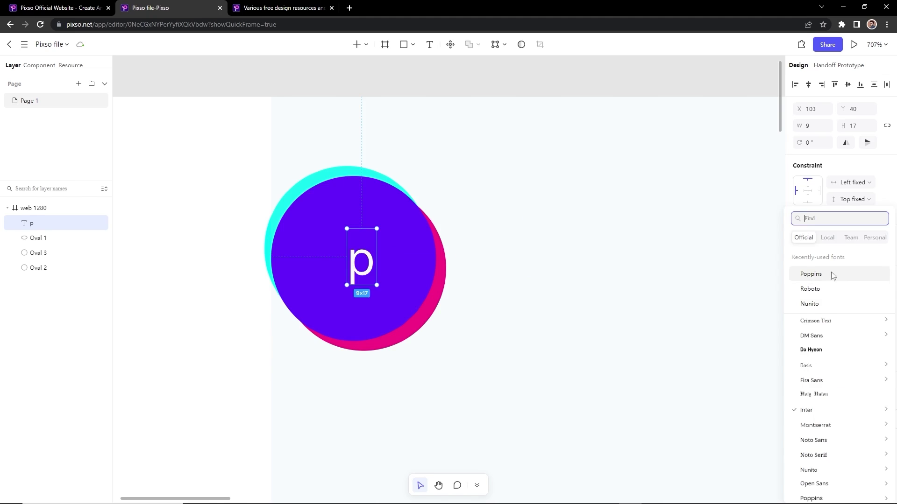
{"action": "left_click", "coordinate": [881, 274]}
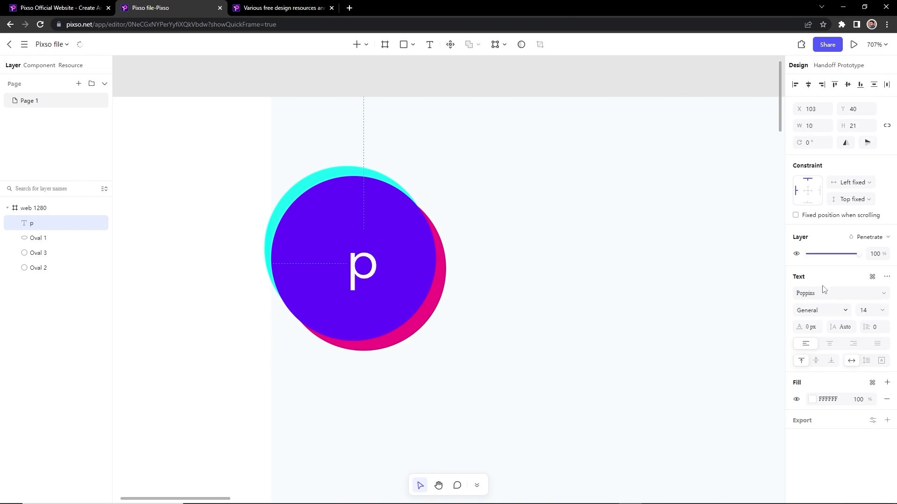
{"action": "left_click", "coordinate": [843, 311]}
{"action": "left_click", "coordinate": [816, 435]}
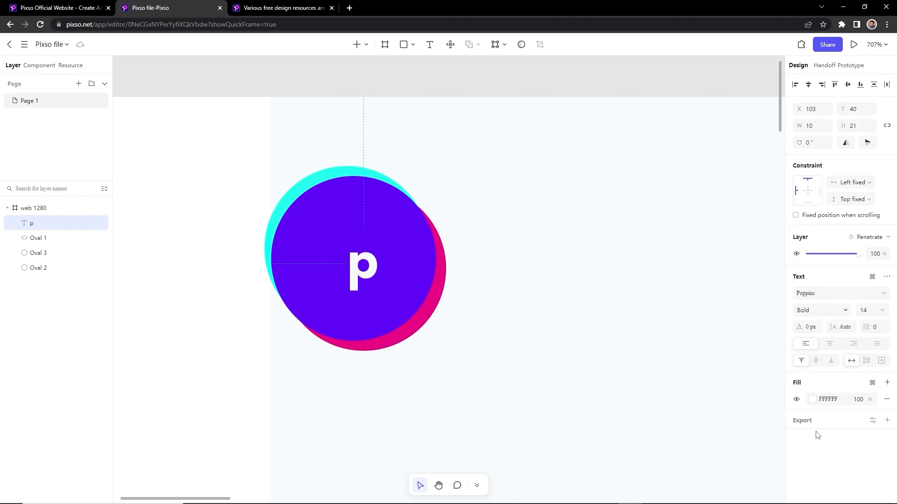
Step: Set the letter's font size to 55 and move it back over the circles, to X 85, Y 3
{"action": "left_click", "coordinate": [870, 312]}
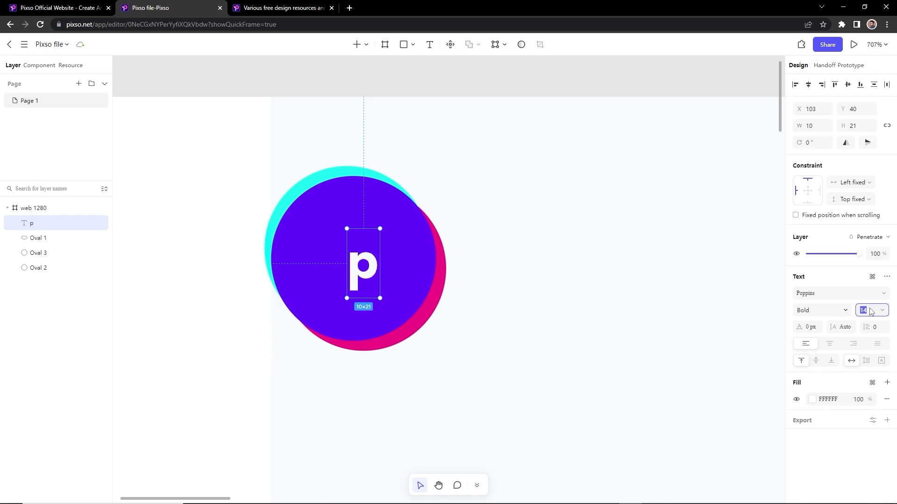
{"action": "key", "text": "Return"}
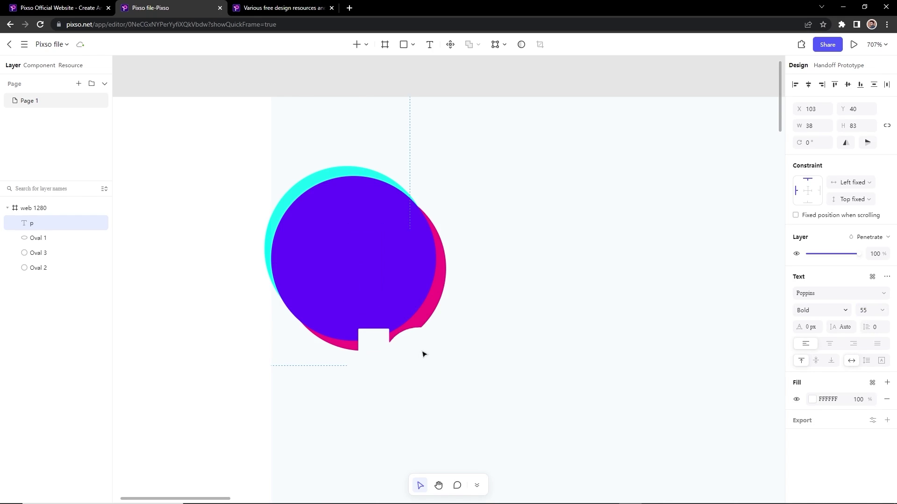
{"action": "left_click_drag", "start_coordinate": [424, 354], "coordinate": [348, 227]}
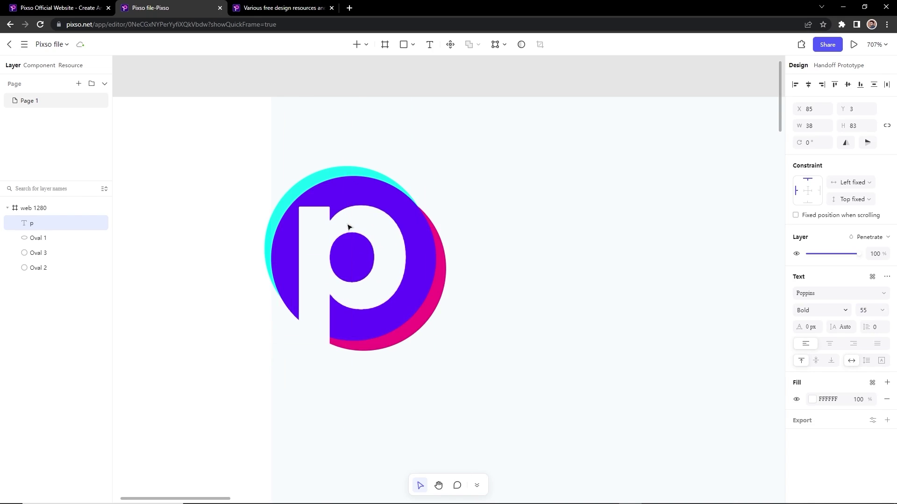
Step: Set the letter's font size to 54 and re-centre it within the purple circle
{"action": "left_click", "coordinate": [868, 311]}
{"action": "key", "text": "Down"}
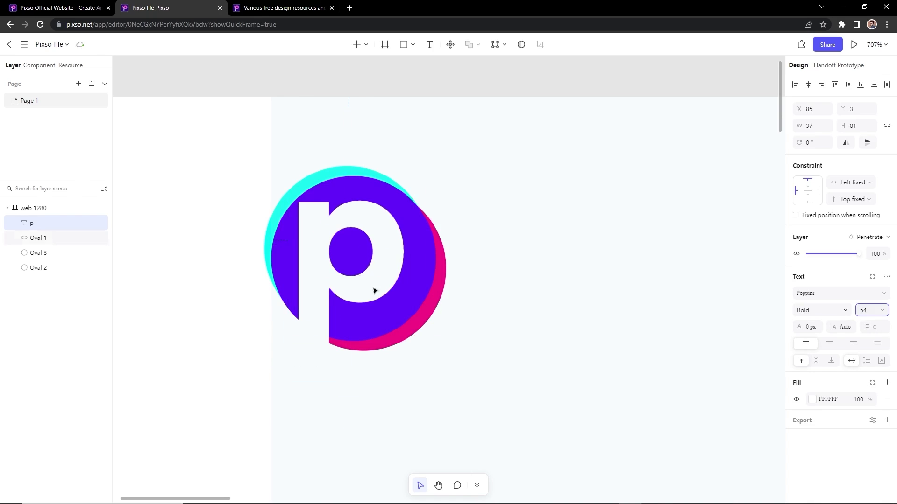
{"action": "left_click_drag", "start_coordinate": [374, 291], "coordinate": [368, 293]}
{"action": "left_click", "coordinate": [472, 306]}
{"action": "scroll", "coordinate": [469, 304], "scroll_direction": "down", "scroll_amount": 5}
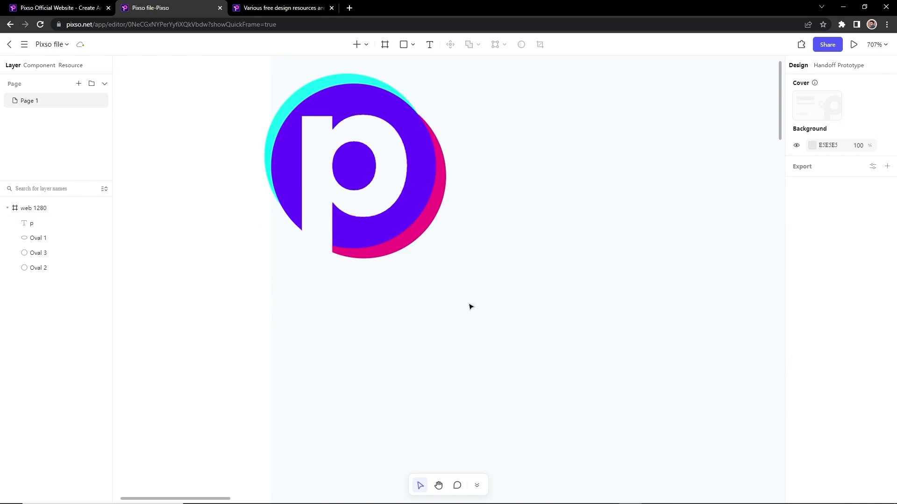
{"action": "scroll", "coordinate": [396, 274], "scroll_direction": "down", "scroll_amount": 3}
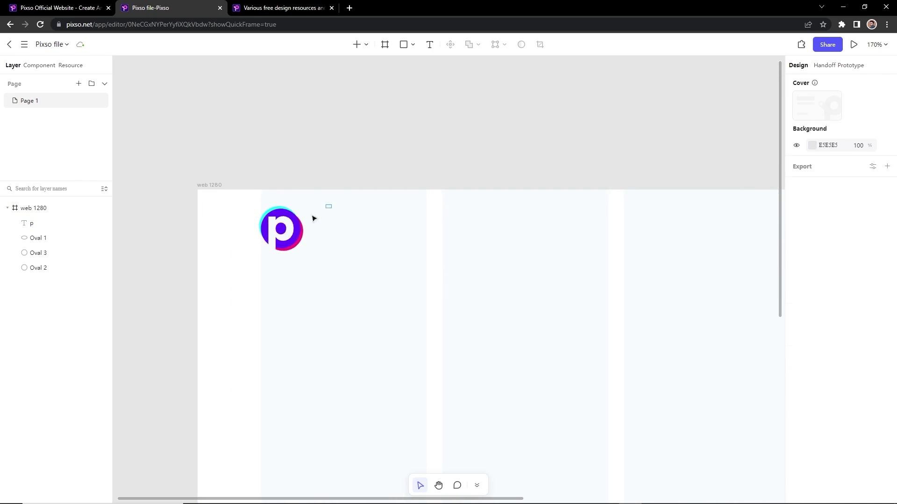
{"action": "left_click_drag", "start_coordinate": [331, 204], "coordinate": [236, 269]}
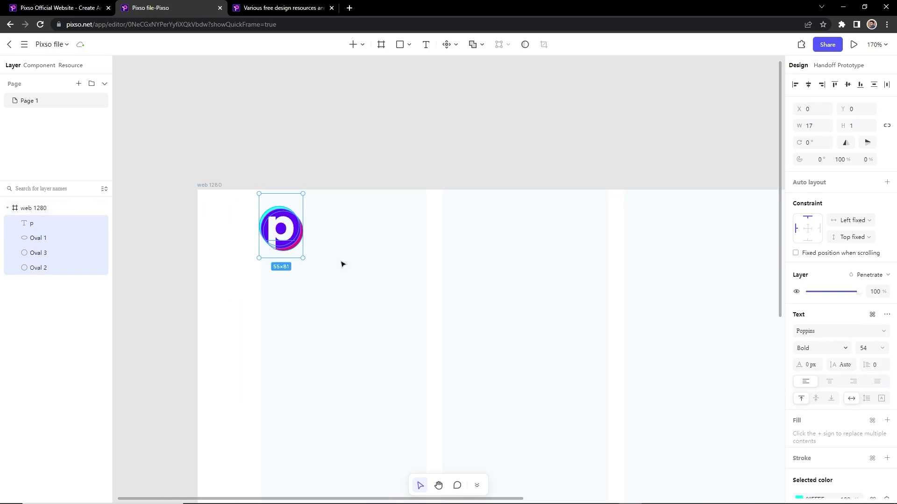
{"action": "scroll", "coordinate": [341, 265], "scroll_direction": "down", "scroll_amount": 4}
{"action": "left_click_drag", "start_coordinate": [388, 260], "coordinate": [384, 252]}
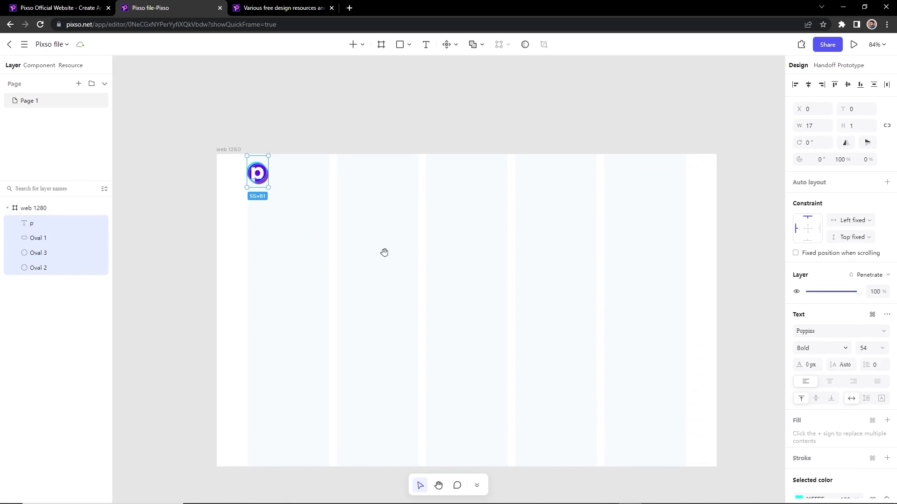
{"action": "left_click", "coordinate": [378, 244]}
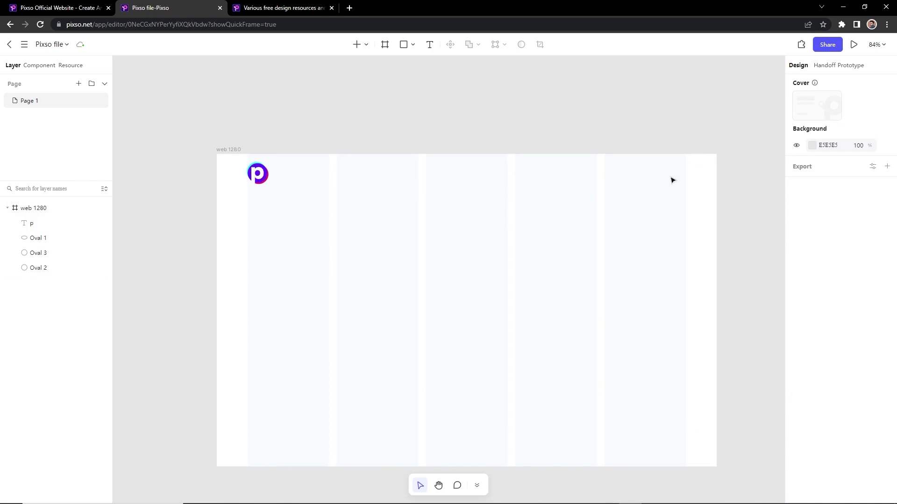
Step: Draw a horizontal line about 50 long at the outer edge of the last grid column, near the frame's top
{"action": "left_click", "coordinate": [413, 44]}
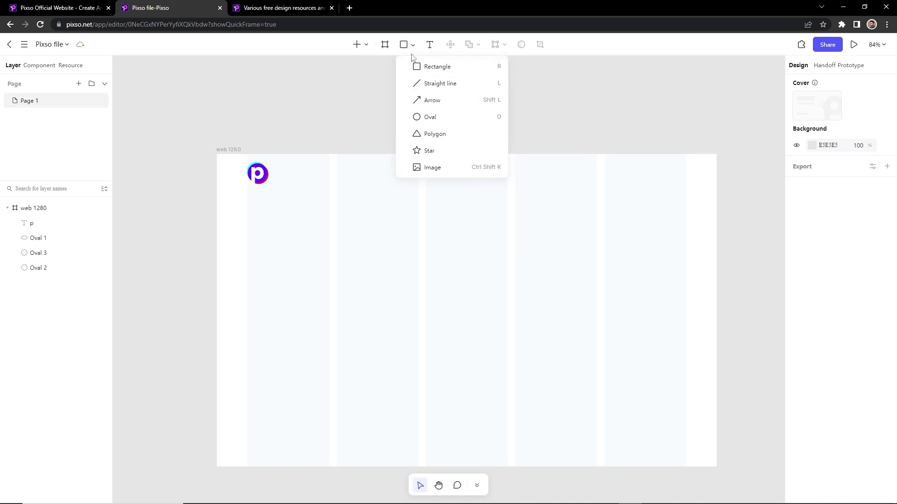
{"action": "left_click", "coordinate": [430, 83]}
{"action": "left_click_drag", "start_coordinate": [685, 171], "coordinate": [665, 170]}
{"action": "left_click", "coordinate": [672, 195]}
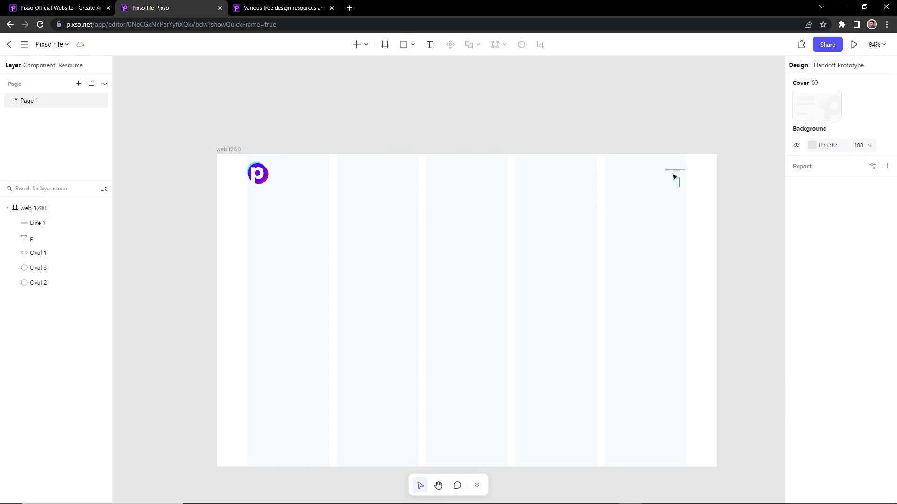
{"action": "left_click", "coordinate": [674, 170]}
{"action": "left_click", "coordinate": [712, 193]}
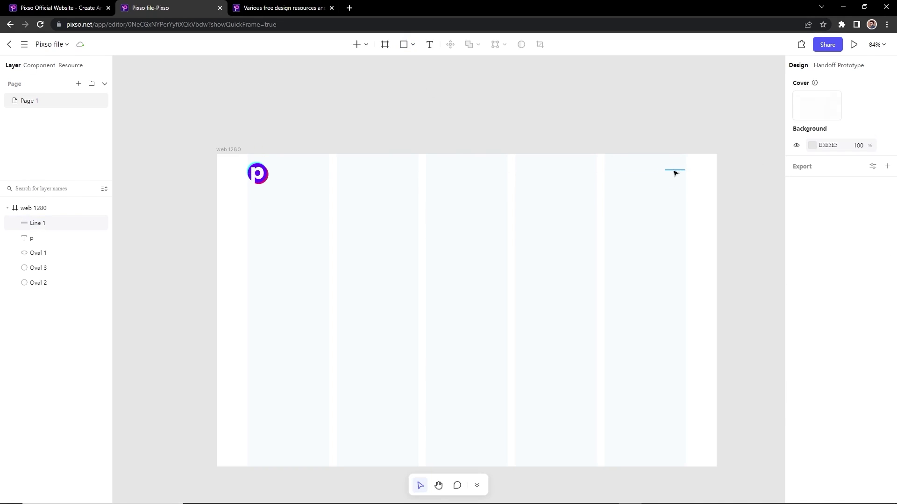
Step: Duplicate the line 11 below the original and thicken the stroke of both lines
{"action": "left_click_drag", "start_coordinate": [675, 174], "coordinate": [677, 178]}
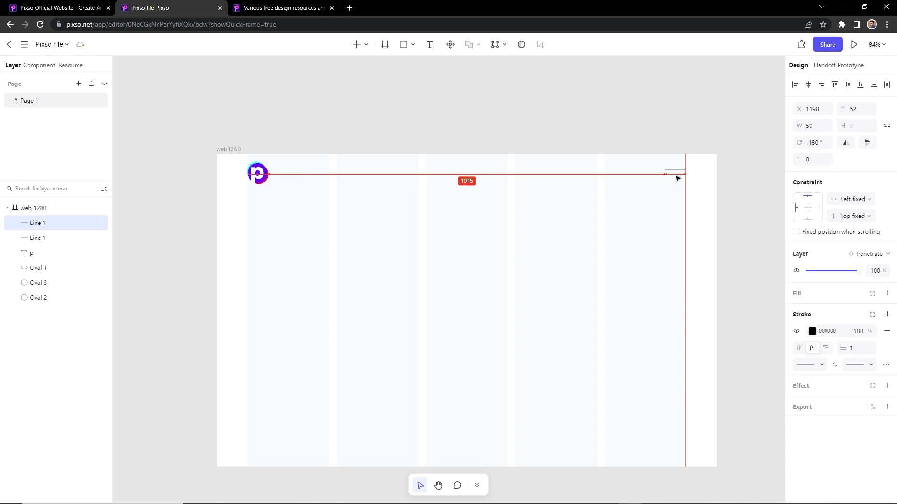
{"action": "left_click_drag", "start_coordinate": [677, 178], "coordinate": [692, 187]}
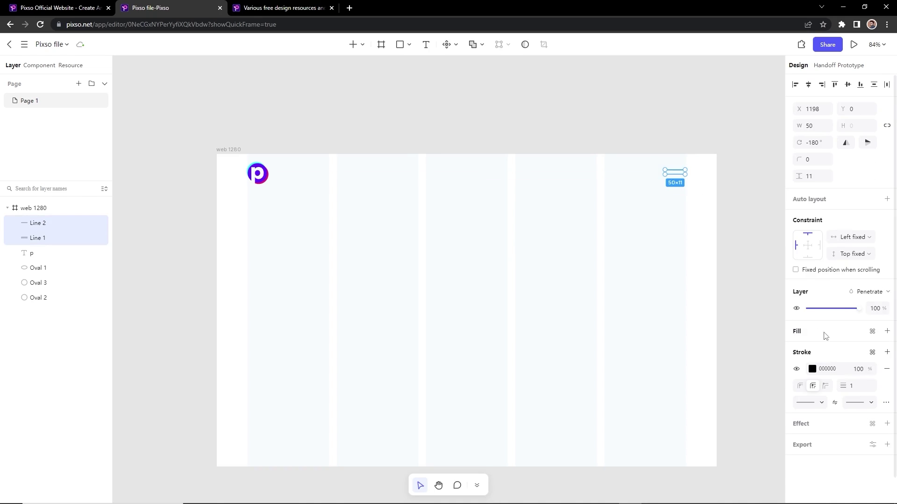
{"action": "left_click", "coordinate": [859, 389]}
{"action": "left_click", "coordinate": [659, 235]}
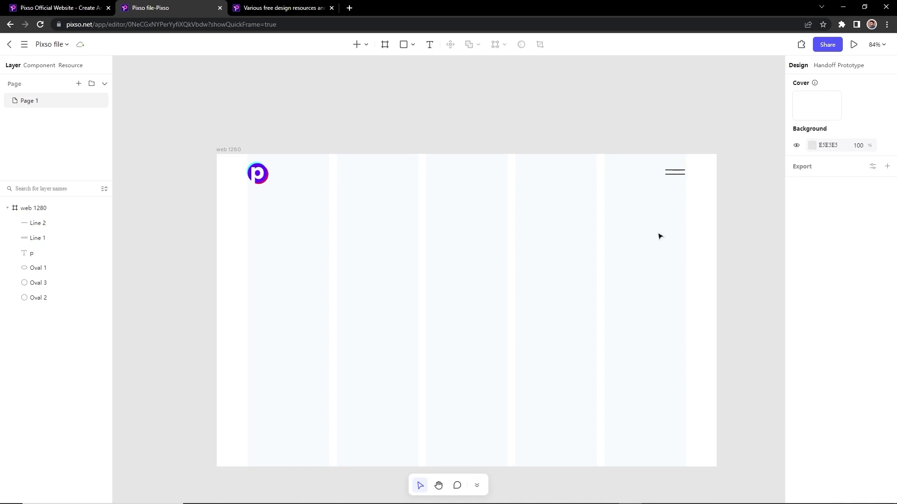
Step: Nudge the lower menu line down by 2 and group the two lines
{"action": "left_click", "coordinate": [676, 175]}
{"action": "key", "text": "Down"}
{"action": "key", "text": "Down"}
{"action": "left_click", "coordinate": [655, 175]}
{"action": "left_click_drag", "start_coordinate": [651, 164], "coordinate": [688, 188]}
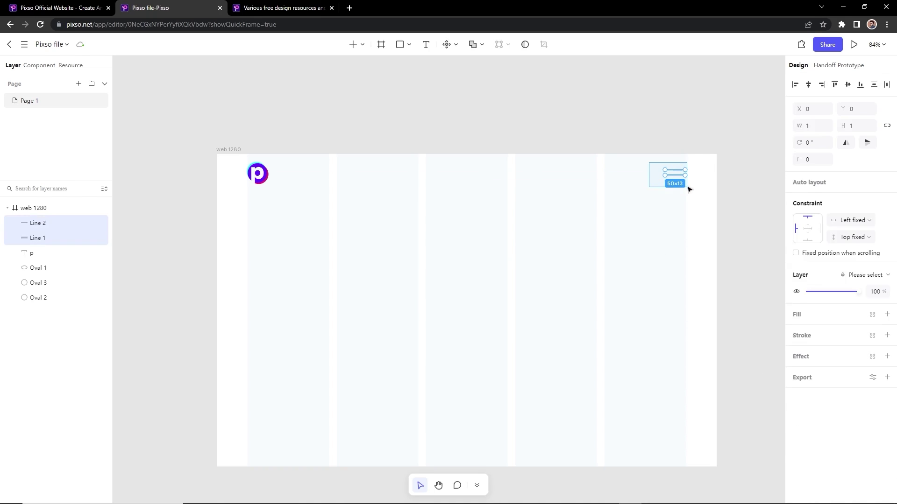
{"action": "key", "text": "ctrl+g"}
{"action": "left_click", "coordinate": [678, 185]}
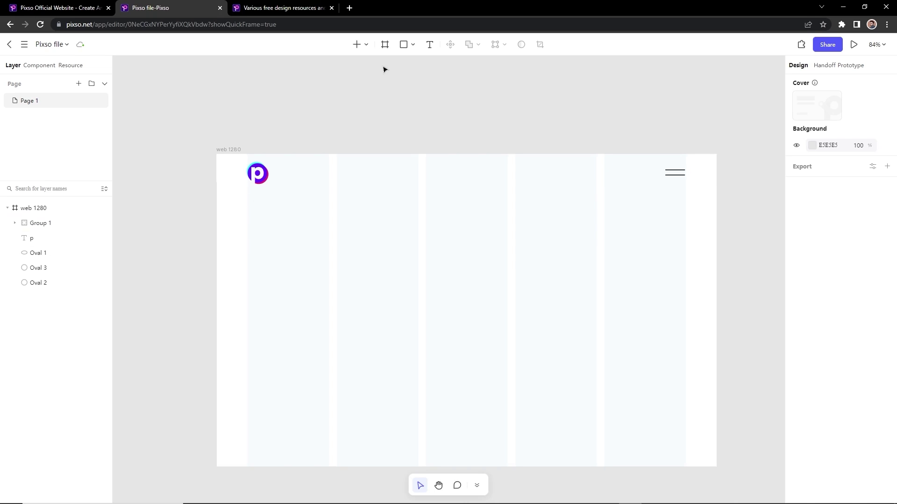
Step: Draw a horizontal divider line about 1121 long across all grid columns, just below the logo and menu icon
{"action": "left_click", "coordinate": [413, 44]}
{"action": "left_click", "coordinate": [422, 83]}
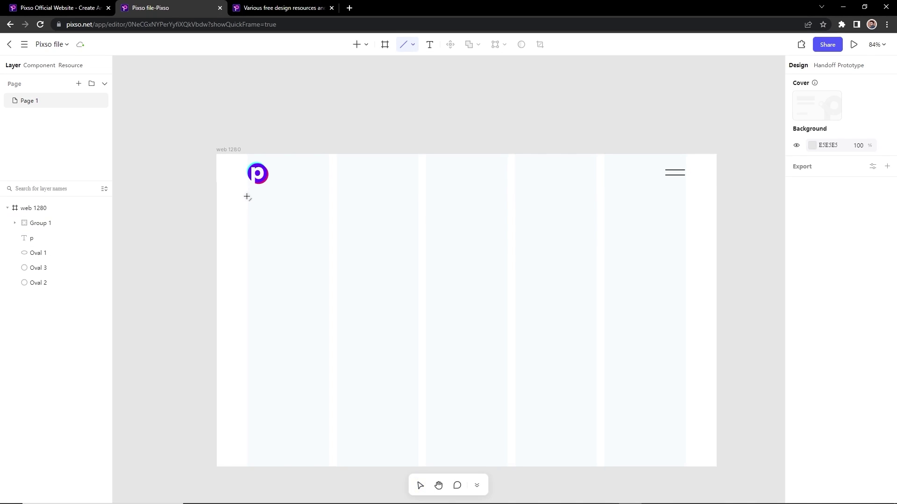
{"action": "mouse_move", "coordinate": [247, 197]}
{"action": "left_mouse_down"}
{"action": "mouse_move", "coordinate": [532, 226]}
{"action": "mouse_move", "coordinate": [684, 227]}
{"action": "left_mouse_up"}
{"action": "left_click", "coordinate": [599, 209]}
{"action": "left_click", "coordinate": [553, 196]}
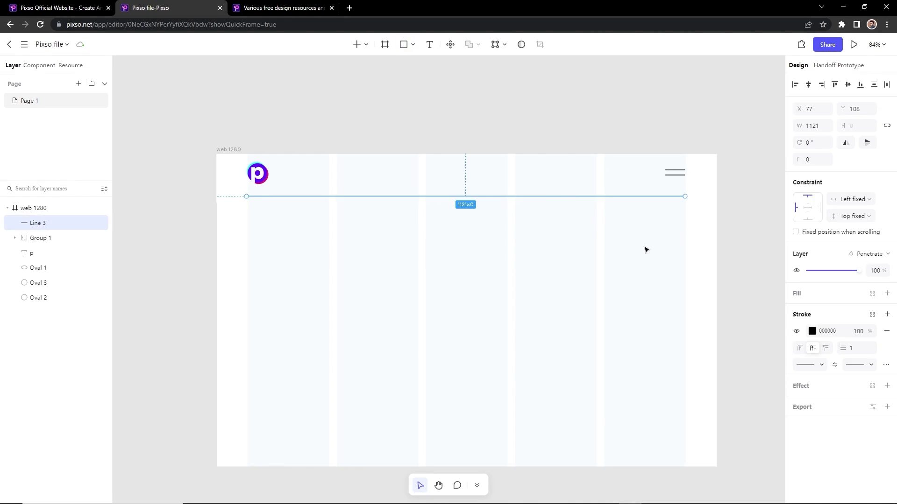
{"action": "left_click", "coordinate": [460, 83]}
Step: Draw a 50 x 114 spacer rectangle from the frame's top edge and move the divider line to its lower edge at Y 114
{"action": "left_click", "coordinate": [412, 46]}
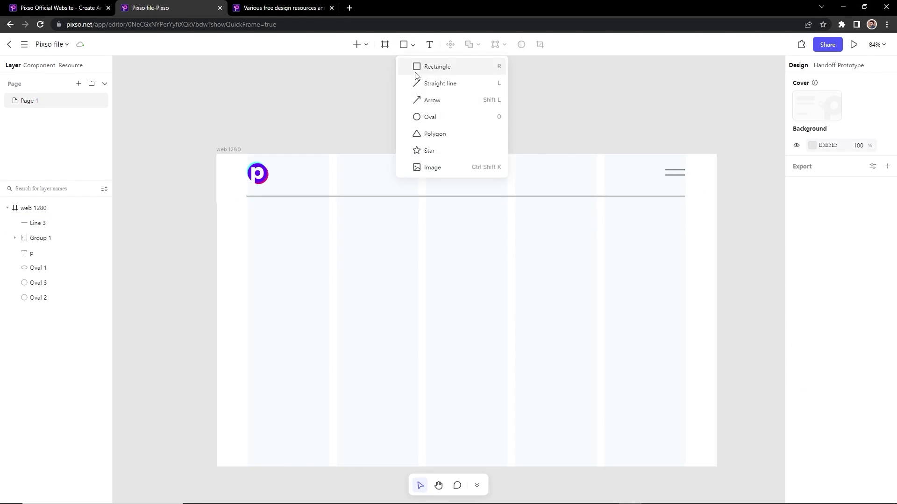
{"action": "left_click", "coordinate": [423, 66]}
{"action": "mouse_move", "coordinate": [449, 154]}
{"action": "left_mouse_down"}
{"action": "mouse_move", "coordinate": [470, 196]}
{"action": "mouse_move", "coordinate": [458, 200]}
{"action": "mouse_move", "coordinate": [459, 211]}
{"action": "left_mouse_up"}
{"action": "scroll", "coordinate": [459, 196], "scroll_direction": "up", "scroll_amount": 5}
{"action": "left_click_drag", "start_coordinate": [528, 202], "coordinate": [527, 213]}
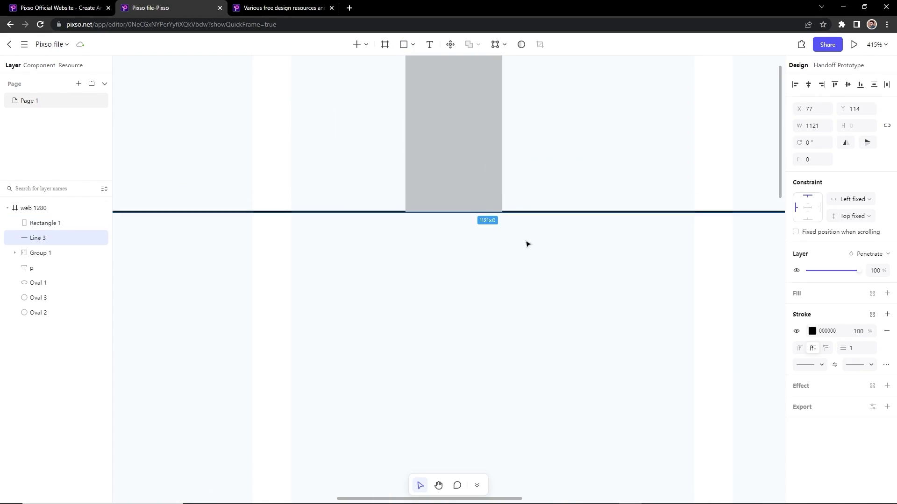
{"action": "left_click", "coordinate": [526, 243]}
{"action": "scroll", "coordinate": [510, 245], "scroll_direction": "down", "scroll_amount": 5}
Step: Centre the logo and the menu icon vertically on the spacer rectangle, and delete the rectangle
{"action": "left_click", "coordinate": [495, 215]}
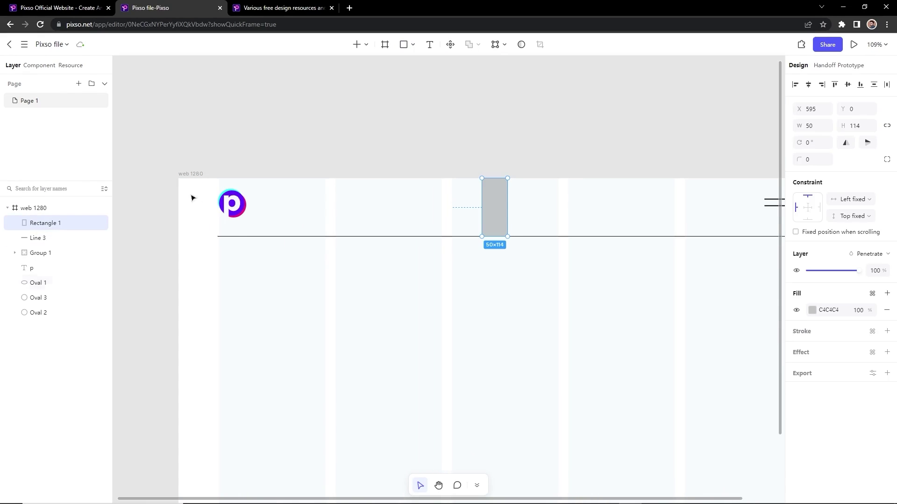
{"action": "left_click_drag", "start_coordinate": [192, 198], "coordinate": [318, 220]}
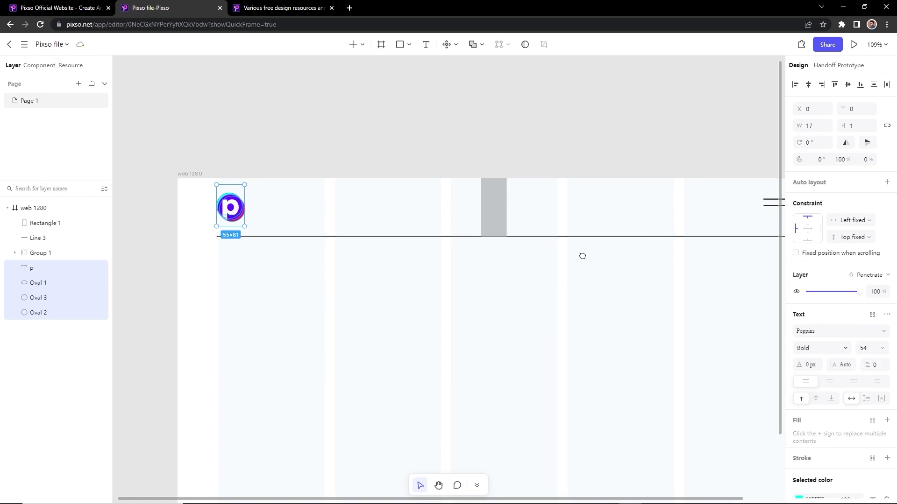
{"action": "scroll", "coordinate": [582, 256], "scroll_direction": "right", "scroll_amount": 2}
{"action": "left_click", "coordinate": [692, 204]}
{"action": "left_click", "coordinate": [412, 206], "text": "shift"}
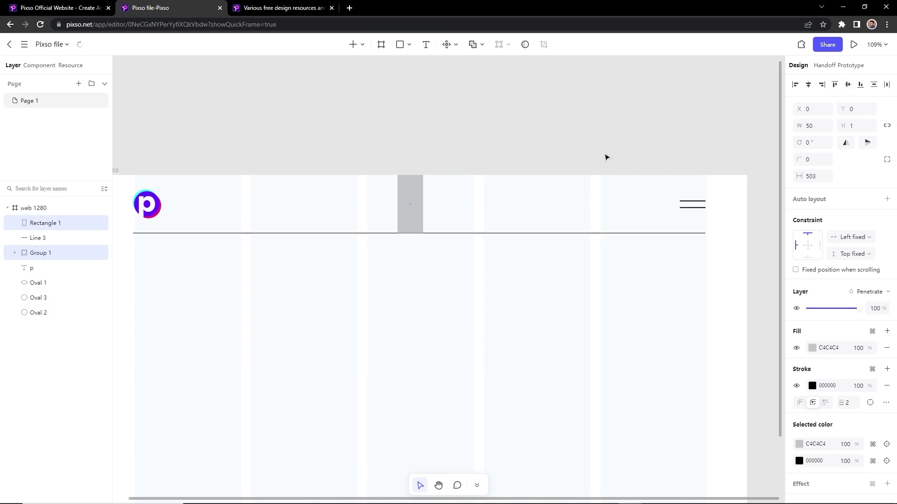
{"action": "left_click", "coordinate": [561, 214]}
{"action": "scroll", "coordinate": [560, 214], "scroll_direction": "down", "scroll_amount": 3}
{"action": "left_click", "coordinate": [439, 207]}
{"action": "key", "text": "Delete"}
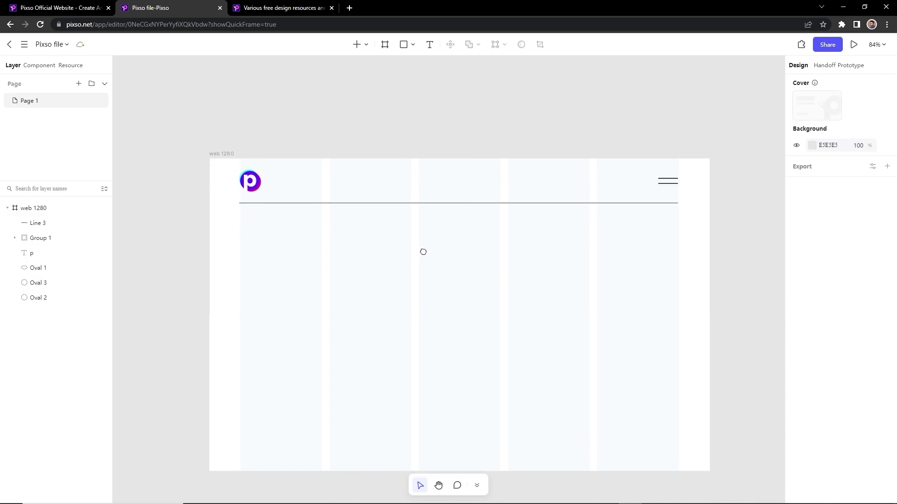
Step: Draw a text box about 1102 x 511 below the divider line, spanning the grid columns
{"action": "left_click_drag", "start_coordinate": [423, 252], "coordinate": [425, 246]}
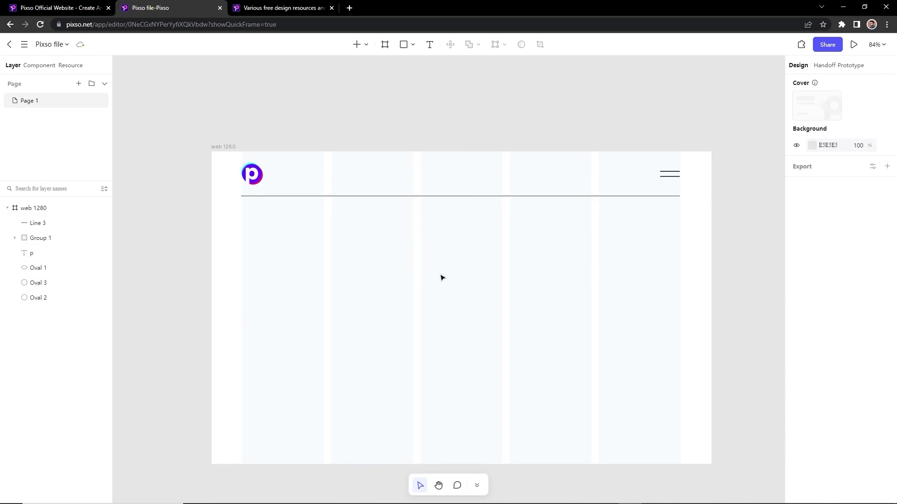
{"action": "left_click", "coordinate": [430, 45]}
{"action": "left_click_drag", "start_coordinate": [248, 218], "coordinate": [680, 419]}
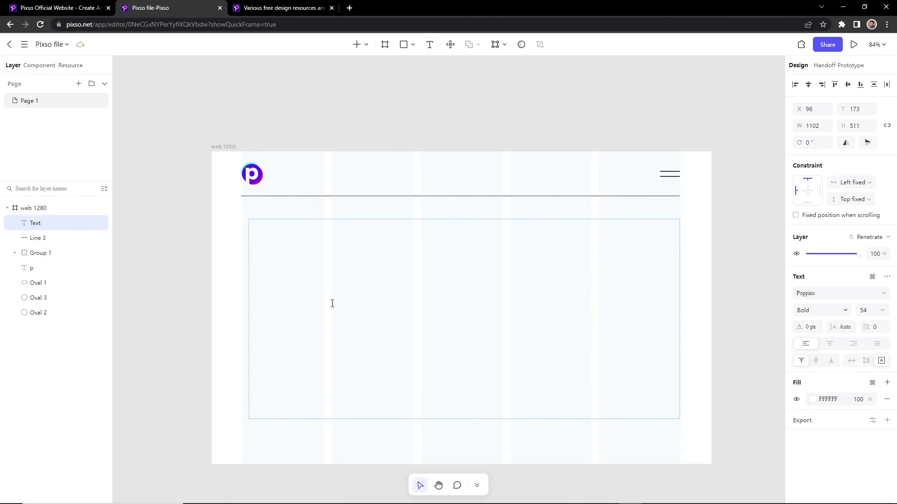
Step: Copy "Design and Collaborate in a Smoother and More Efficient Way" from the Pixso website tab and paste it into the text box
{"action": "left_click", "coordinate": [62, 7]}
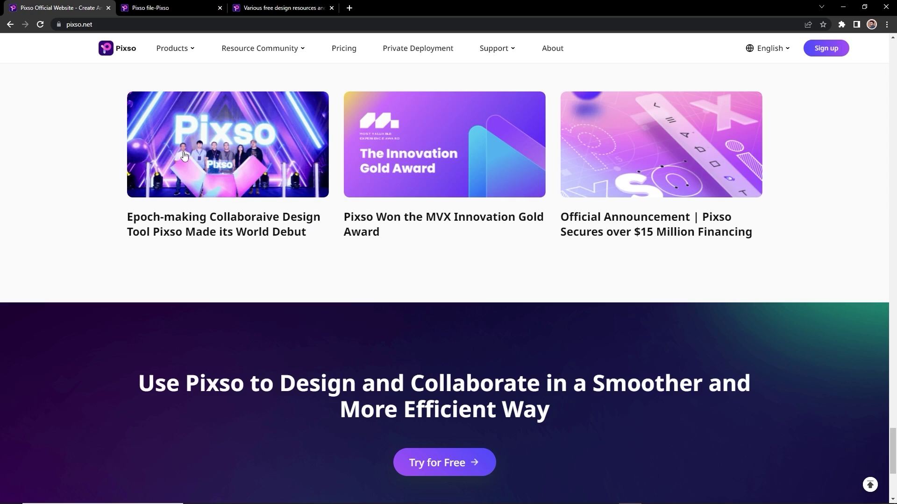
{"action": "left_click_drag", "start_coordinate": [563, 421], "coordinate": [282, 388]}
{"action": "key", "text": "ctrl+c"}
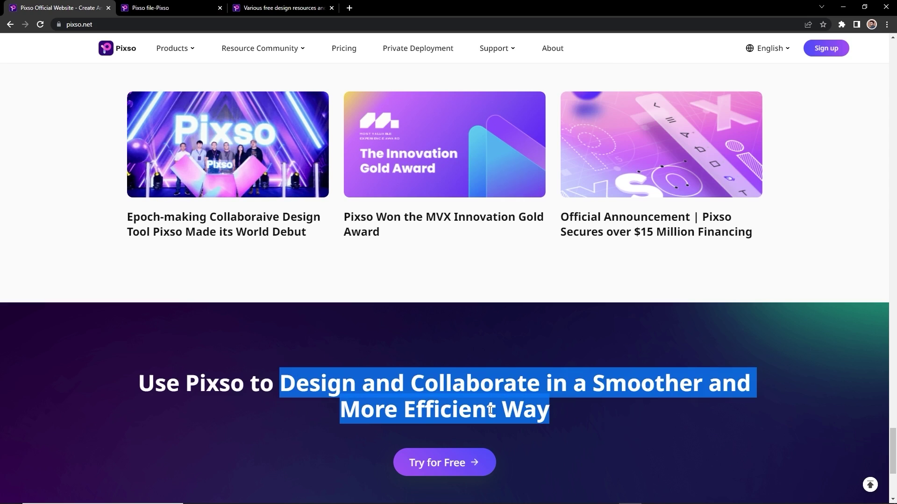
{"action": "left_click", "coordinate": [174, 8]}
{"action": "key", "text": "ctrl+v"}
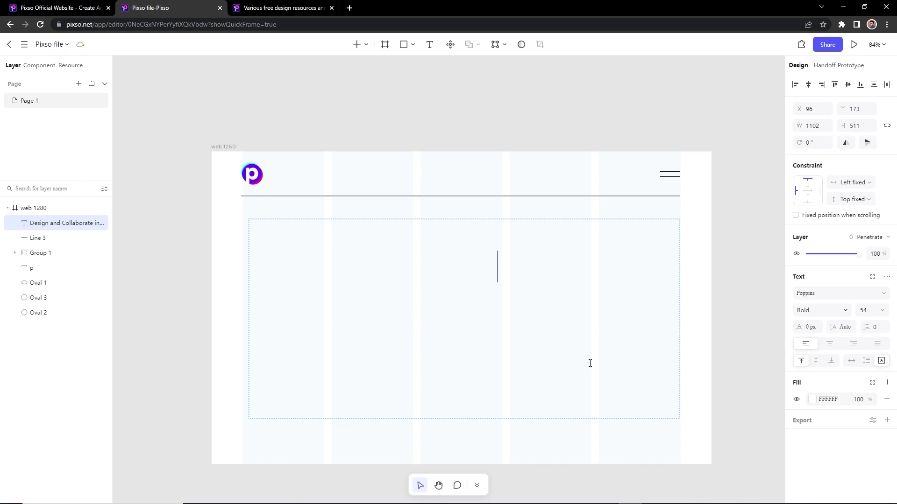
Step: Change the headline text's fill colour to black (000000)
{"action": "key", "text": "Escape"}
{"action": "left_click", "coordinate": [812, 402]}
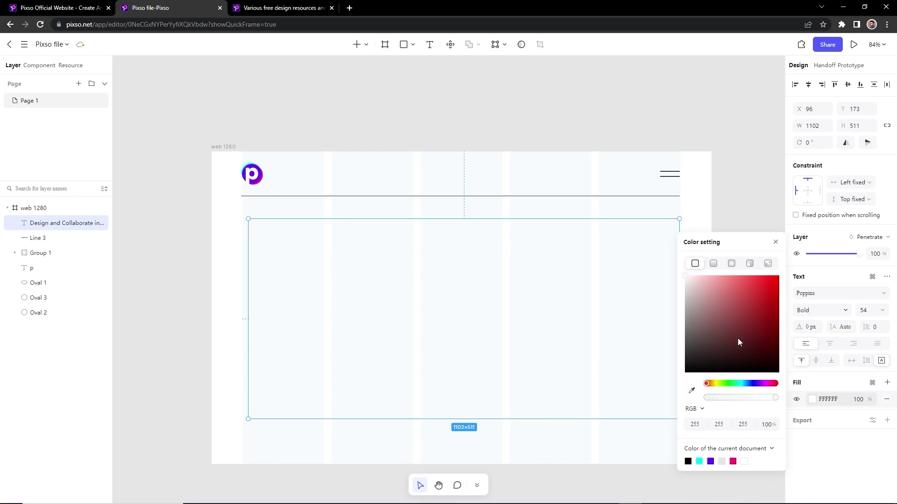
{"action": "left_click_drag", "start_coordinate": [738, 339], "coordinate": [686, 410]}
{"action": "left_click", "coordinate": [577, 431]}
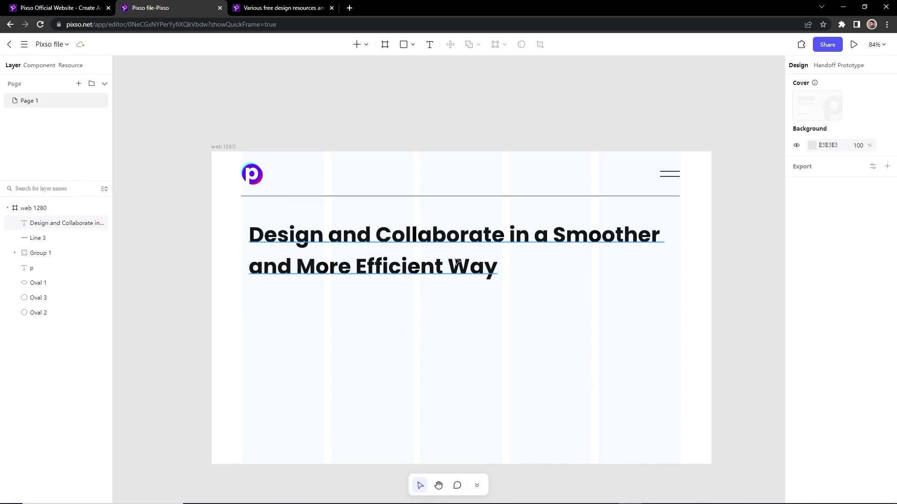
Step: Append "with Pixso" to the end of the headline
{"action": "left_click", "coordinate": [493, 270]}
{"action": "double_click", "coordinate": [493, 270]}
{"action": "type", "text": "wi"}
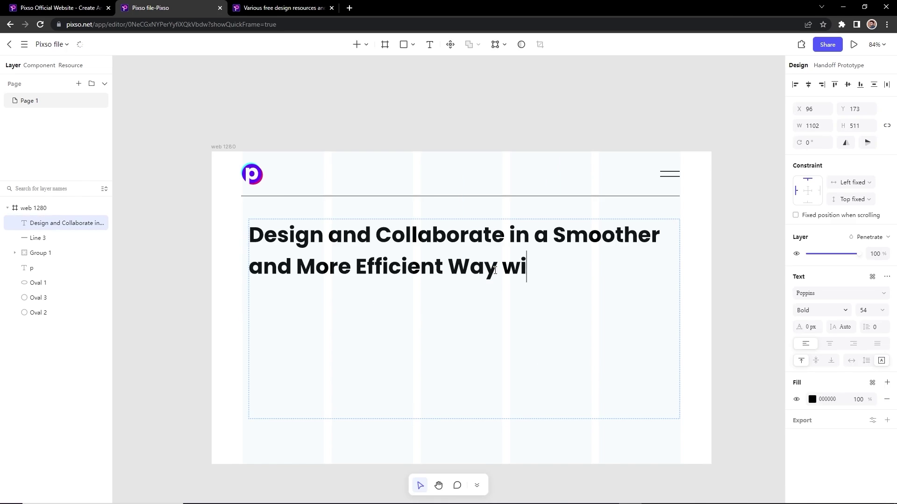
{"action": "type", "text": "th Pixso"}
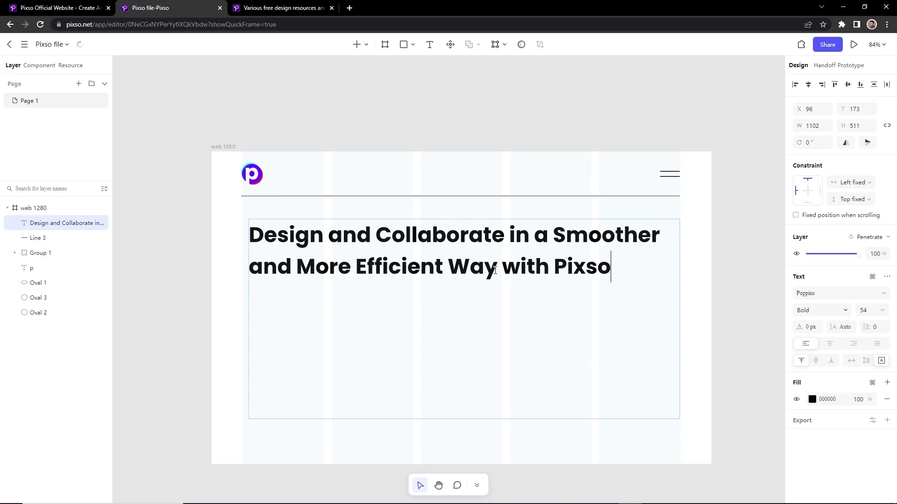
{"action": "key", "text": "Escape"}
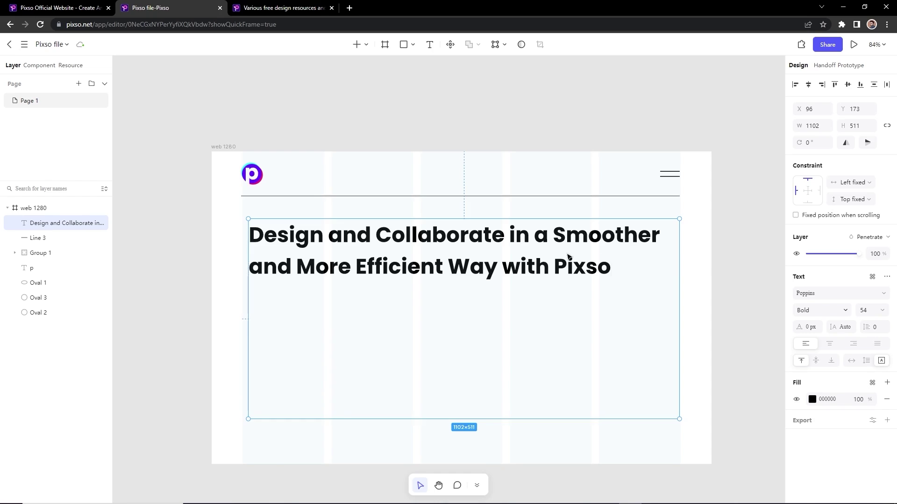
Step: Set the headline's font size to 85
{"action": "left_click", "coordinate": [870, 311]}
{"action": "type", "text": "80"}
{"action": "key", "text": "Return"}
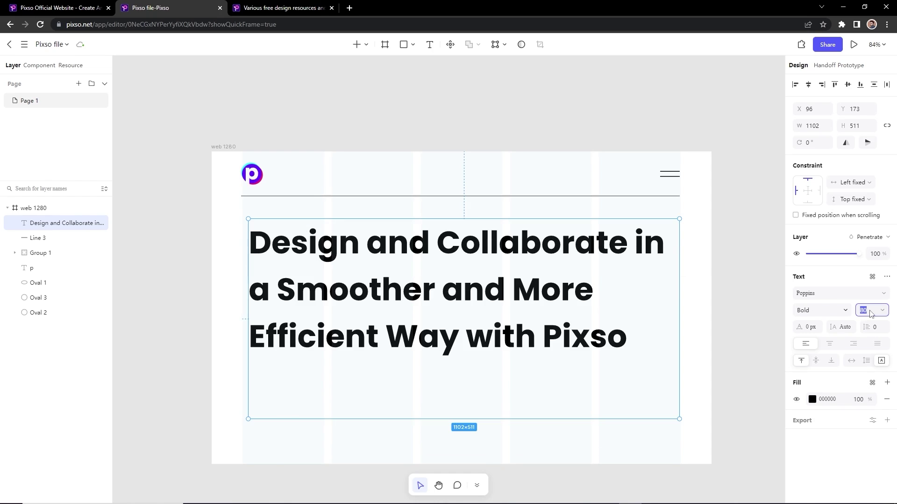
{"action": "key", "text": "Return"}
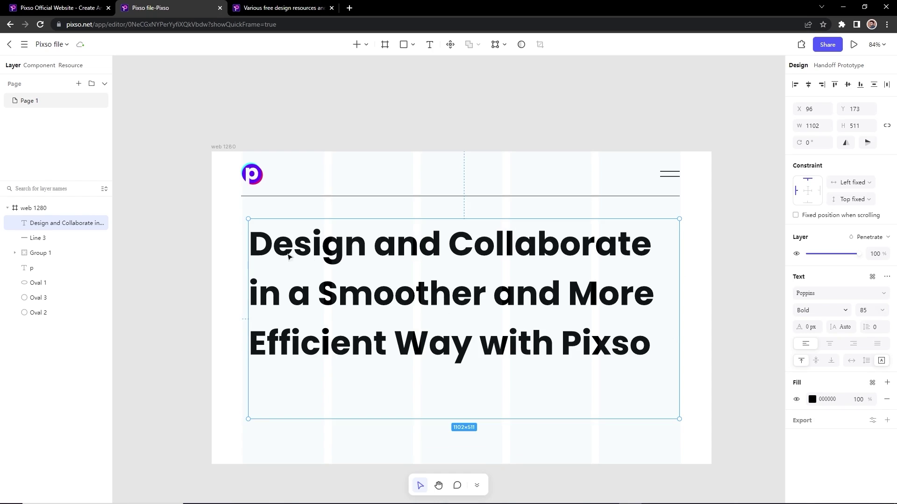
Step: Indent the headline's second line with leading spaces before "in a Smoother"
{"action": "double_click", "coordinate": [254, 295]}
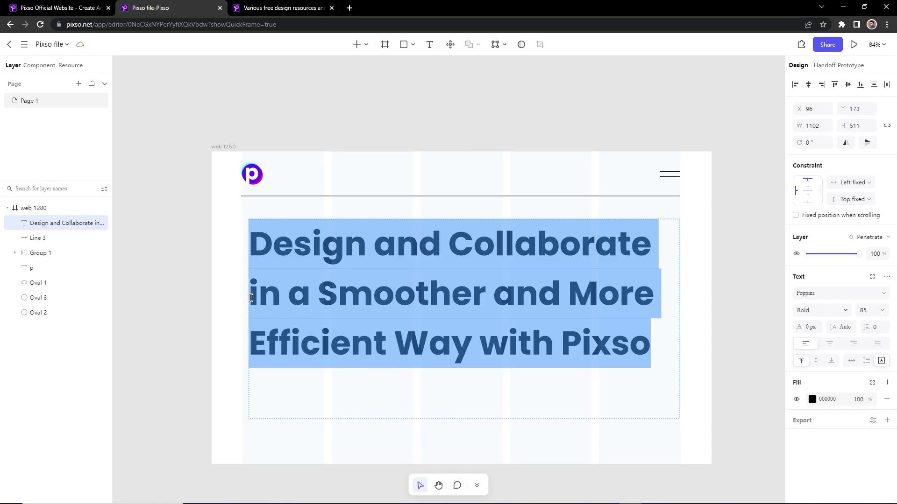
{"action": "left_click", "coordinate": [253, 297]}
{"action": "left_click", "coordinate": [253, 297]}
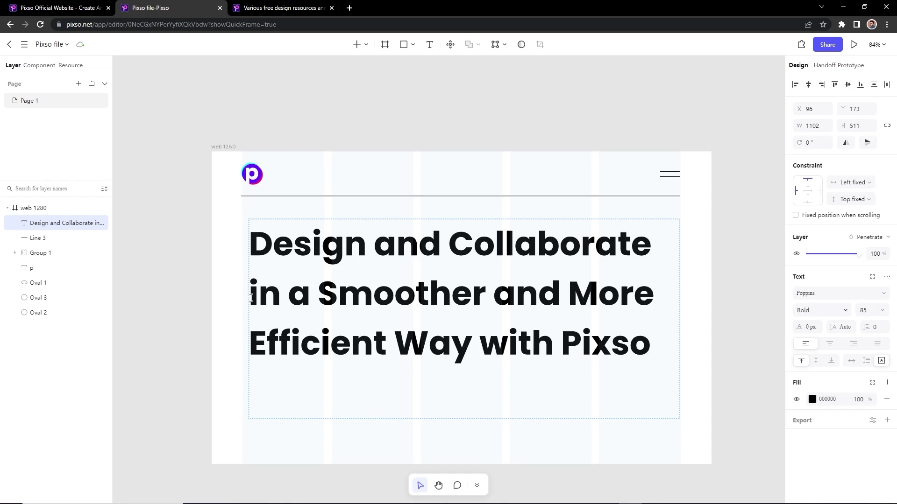
{"action": "left_click", "coordinate": [252, 297]}
{"action": "left_click", "coordinate": [678, 242]}
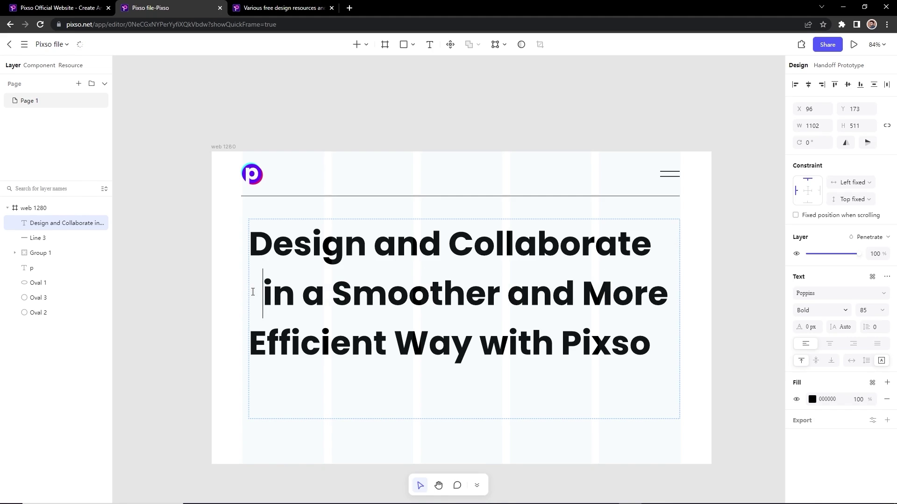
Step: Replace both occurrences of "and" in the headline with "&" and indent the second line further until it reaches the text box's far edge
{"action": "left_click_drag", "start_coordinate": [439, 246], "coordinate": [375, 243]}
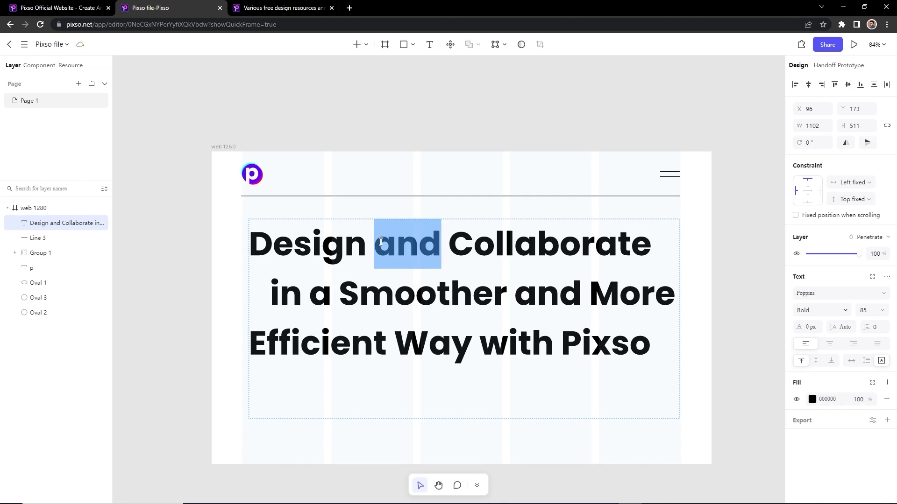
{"action": "type", "text": "&"}
{"action": "left_click_drag", "start_coordinate": [572, 315], "coordinate": [519, 300]}
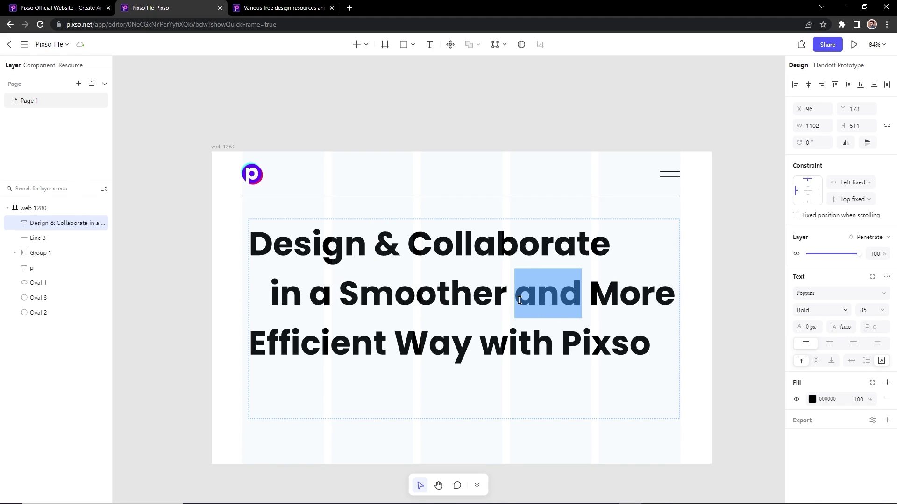
{"action": "type", "text": "&"}
{"action": "left_click", "coordinate": [270, 294]}
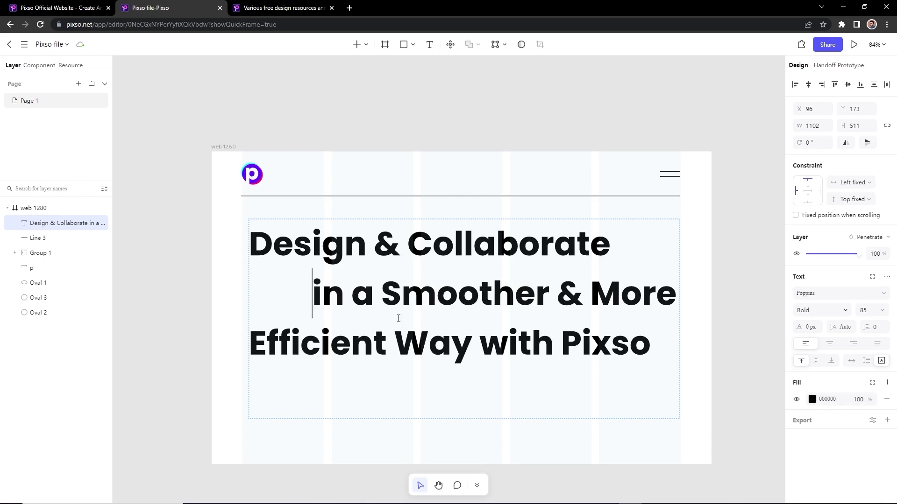
{"action": "key", "text": "Escape"}
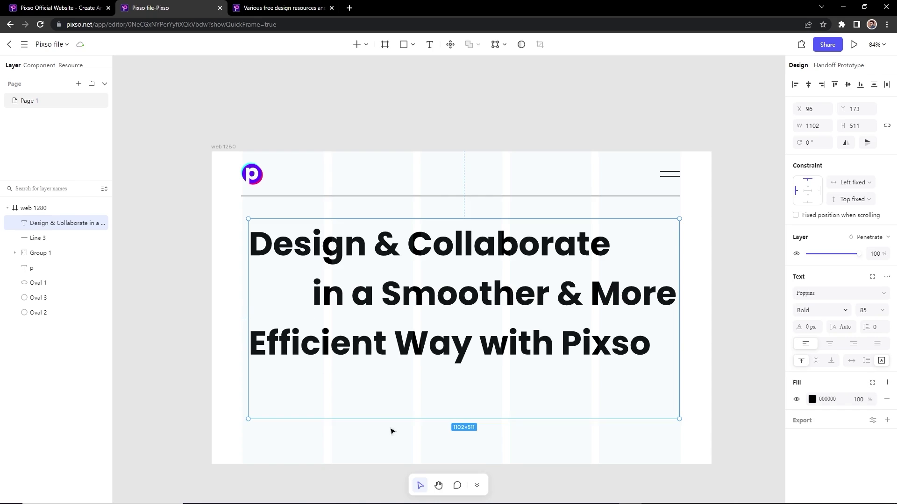
Step: Shorten the headline's text box to fit its three lines and align the text vertically to the middle
{"action": "left_click_drag", "start_coordinate": [397, 419], "coordinate": [437, 347]}
{"action": "left_click", "coordinate": [816, 361]}
{"action": "left_click", "coordinate": [740, 362]}
{"action": "left_click", "coordinate": [434, 383]}
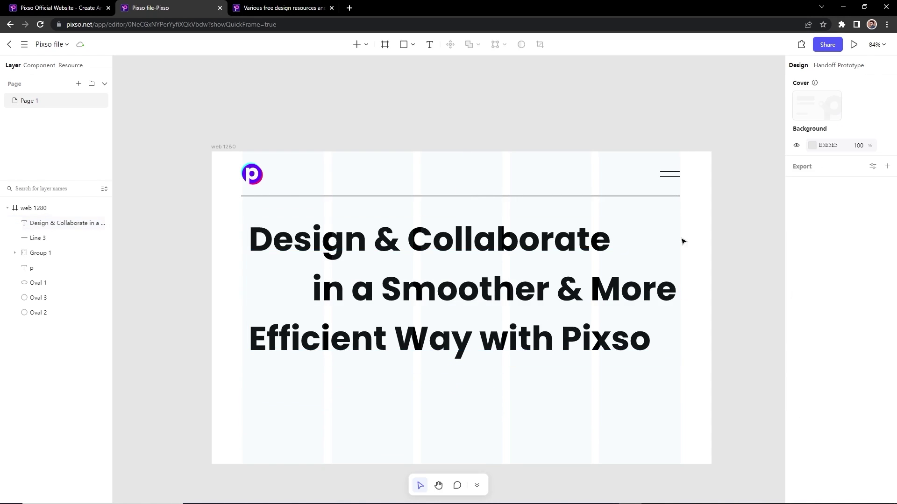
Step: Draw an 84 x 84 circle just after "Collaborate" in the headline and fill it with cyan 00FFEF
{"action": "scroll", "coordinate": [690, 219], "scroll_direction": "up", "scroll_amount": 5}
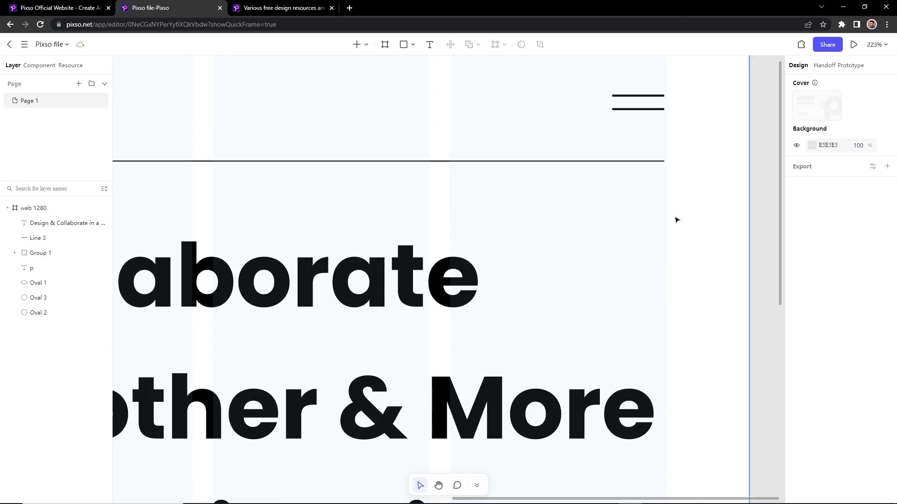
{"action": "left_click", "coordinate": [413, 44]}
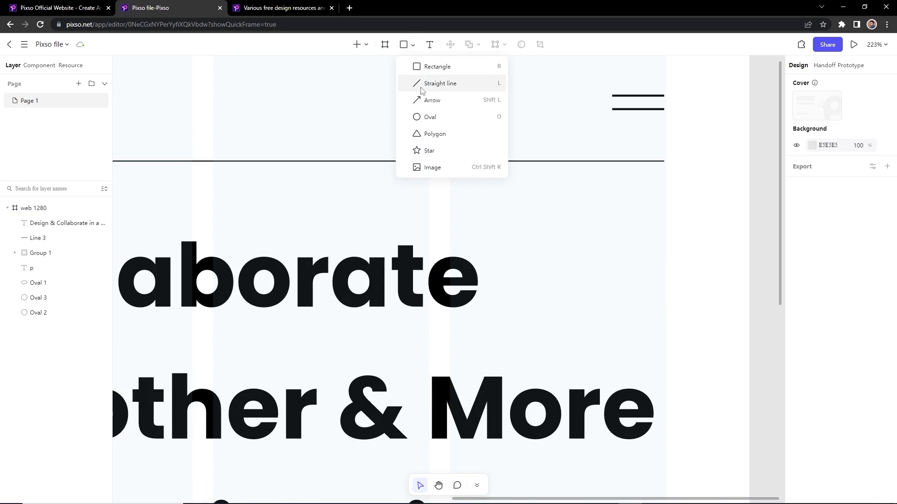
{"action": "left_click", "coordinate": [424, 117]}
{"action": "mouse_move", "coordinate": [509, 272]}
{"action": "left_mouse_down"}
{"action": "mouse_move", "coordinate": [527, 276]}
{"action": "mouse_move", "coordinate": [546, 304]}
{"action": "mouse_move", "coordinate": [533, 287]}
{"action": "left_mouse_up"}
{"action": "left_click_drag", "start_coordinate": [571, 312], "coordinate": [574, 315]}
{"action": "left_click_drag", "start_coordinate": [518, 295], "coordinate": [524, 293]}
{"action": "left_click", "coordinate": [812, 327]}
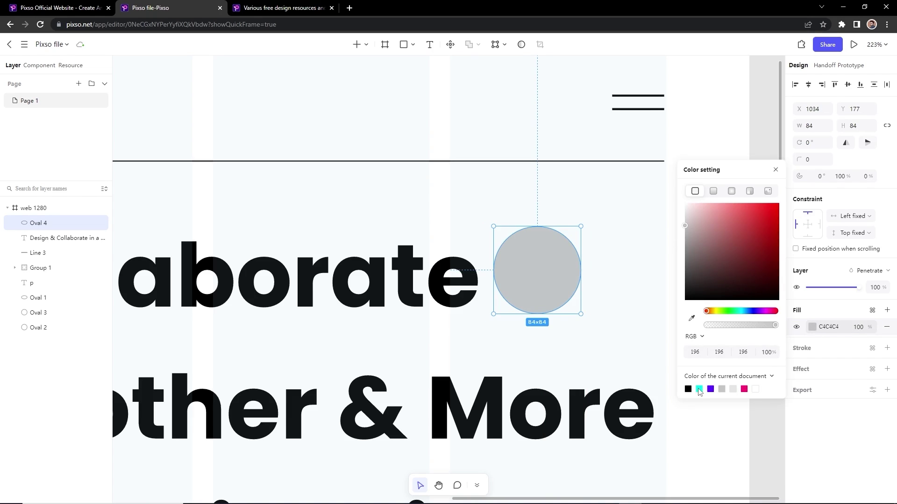
{"action": "left_click", "coordinate": [699, 389]}
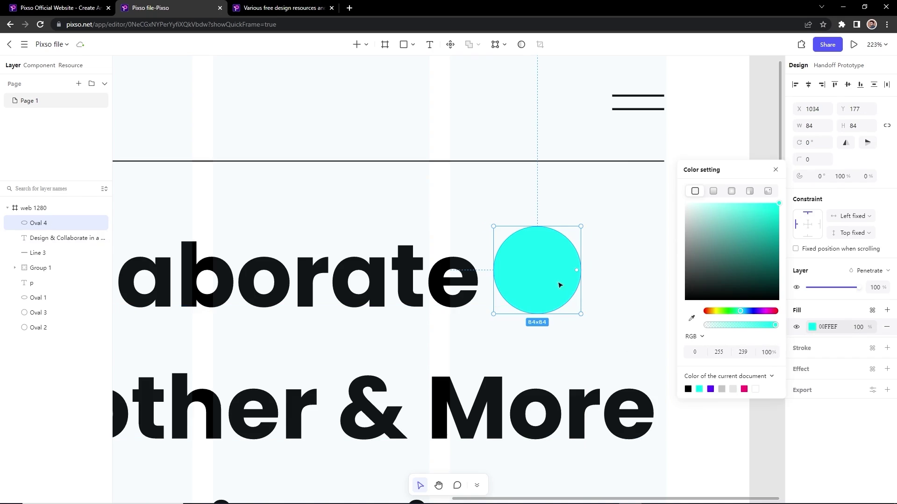
Step: Add an overlapping copy of the circle filled with purple 5900FF beside "Collaborate", and bring the cyan circle in front of it
{"action": "left_click_drag", "start_coordinate": [561, 282], "coordinate": [544, 290]}
{"action": "left_click", "coordinate": [812, 327]}
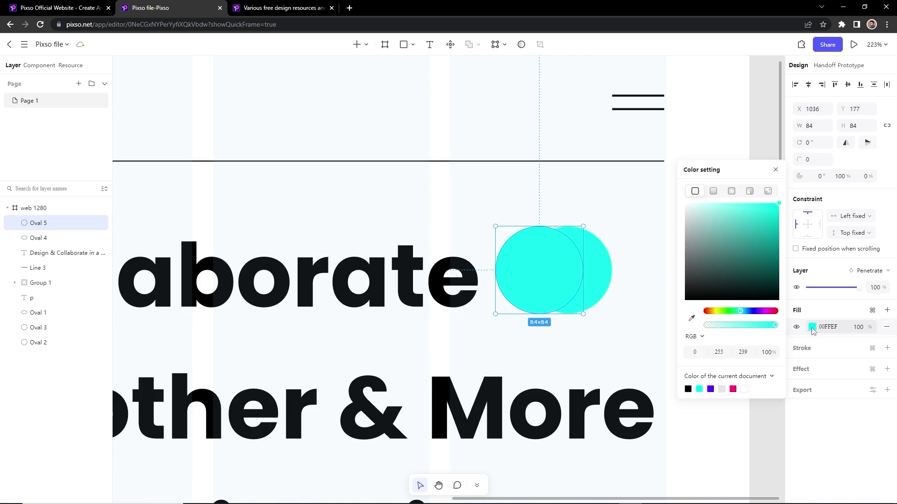
{"action": "left_click", "coordinate": [710, 389]}
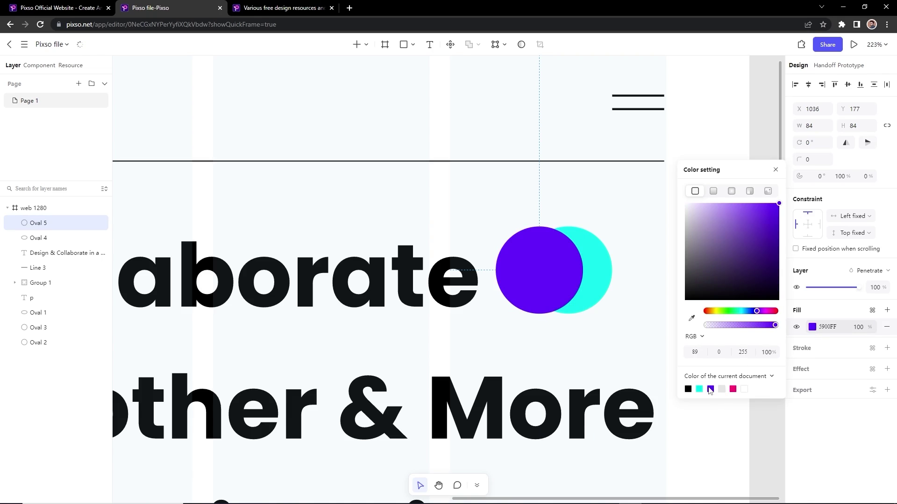
{"action": "left_click", "coordinate": [597, 284]}
{"action": "key", "text": "ctrl+bracketright"}
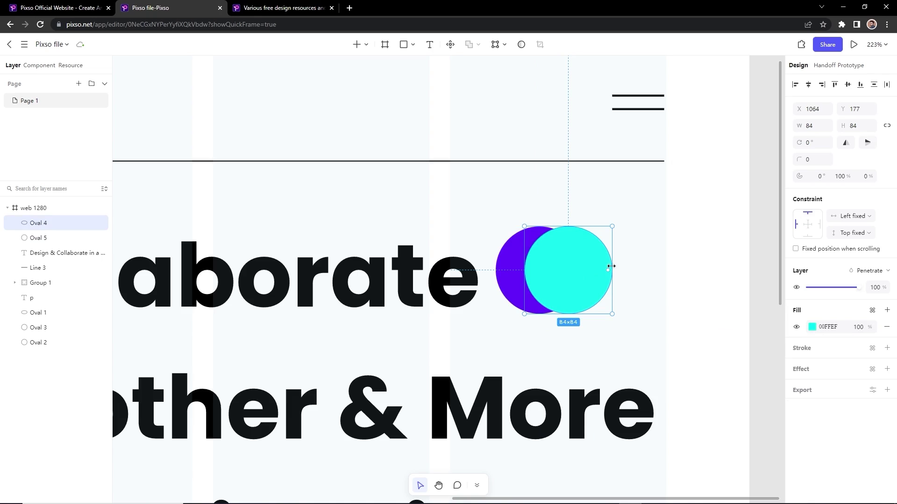
Step: Shift the cyan circle slightly toward the purple one, and draw a 12 px horizontal line from its centre to the content's right edge
{"action": "left_click_drag", "start_coordinate": [596, 271], "coordinate": [593, 272]}
{"action": "left_click", "coordinate": [694, 290]}
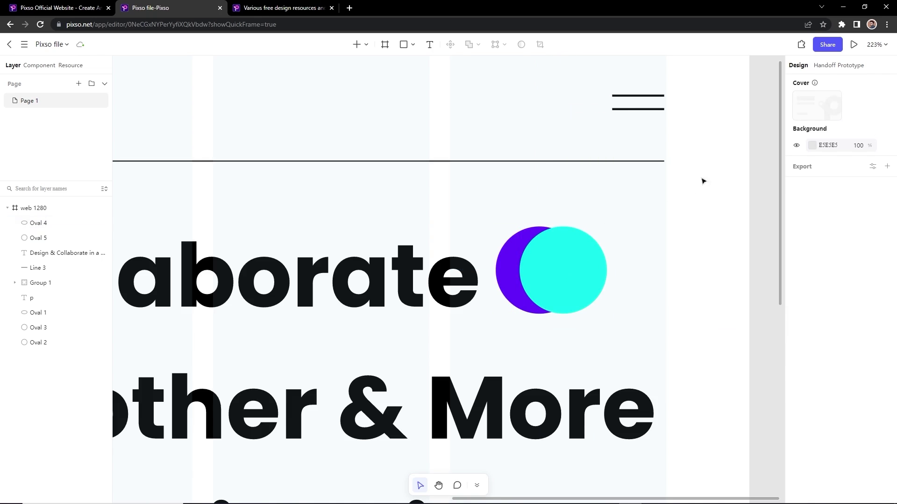
{"action": "left_click", "coordinate": [413, 47]}
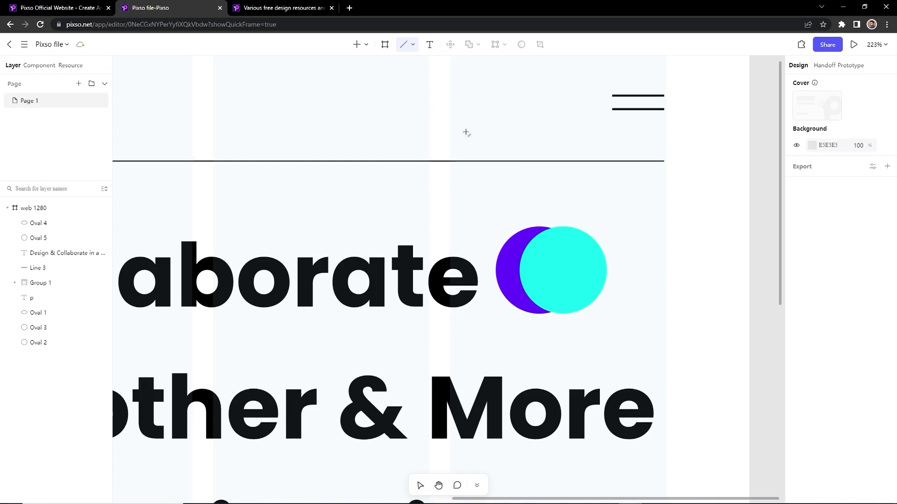
{"action": "mouse_move", "coordinate": [666, 265]}
{"action": "left_mouse_down"}
{"action": "mouse_move", "coordinate": [567, 271]}
{"action": "mouse_move", "coordinate": [589, 272]}
{"action": "left_mouse_up"}
{"action": "left_click", "coordinate": [855, 349]}
{"action": "type", "text": "12"}
{"action": "key", "text": "Return"}
{"action": "left_click", "coordinate": [629, 238]}
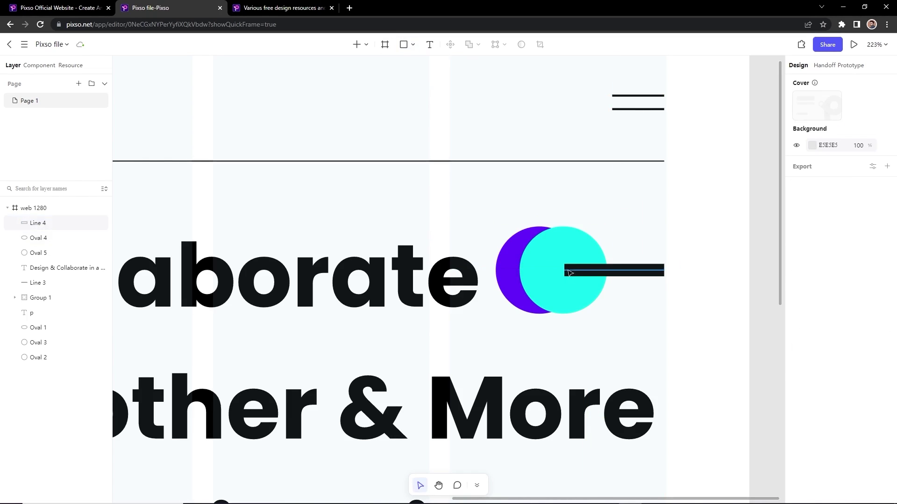
Step: Draw a 48 x 48 square above the cyan circle and delete its lower-left vertex, leaving an open corner shape
{"action": "left_click", "coordinate": [413, 44]}
{"action": "left_click", "coordinate": [426, 67]}
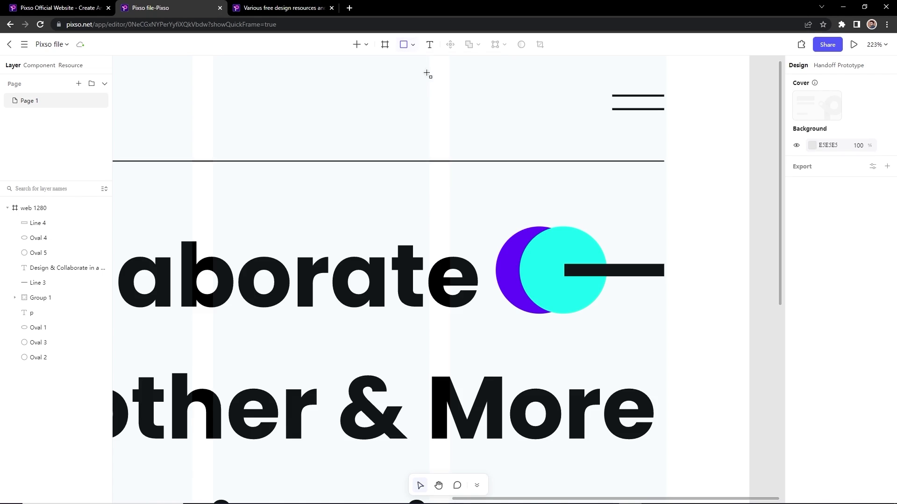
{"action": "mouse_move", "coordinate": [625, 176]}
{"action": "left_mouse_down"}
{"action": "mouse_move", "coordinate": [674, 226]}
{"action": "mouse_move", "coordinate": [615, 226]}
{"action": "left_mouse_up"}
{"action": "double_click", "coordinate": [619, 221]}
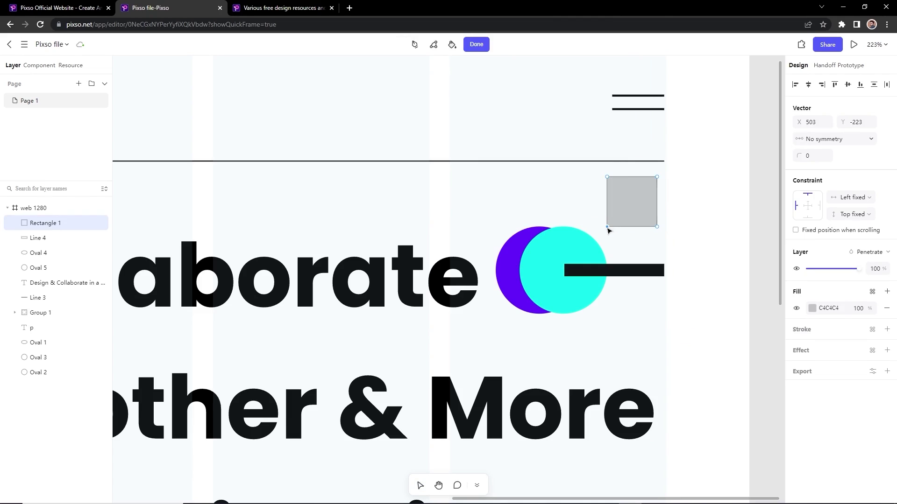
{"action": "key", "text": "Delete"}
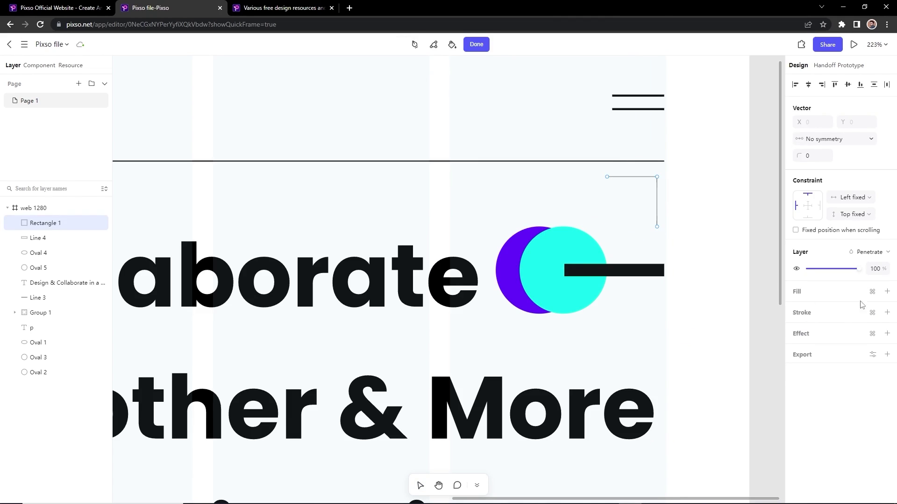
Step: Add a black 000000 stroke with a thickness of 12 to the open corner shape
{"action": "left_click", "coordinate": [887, 313]}
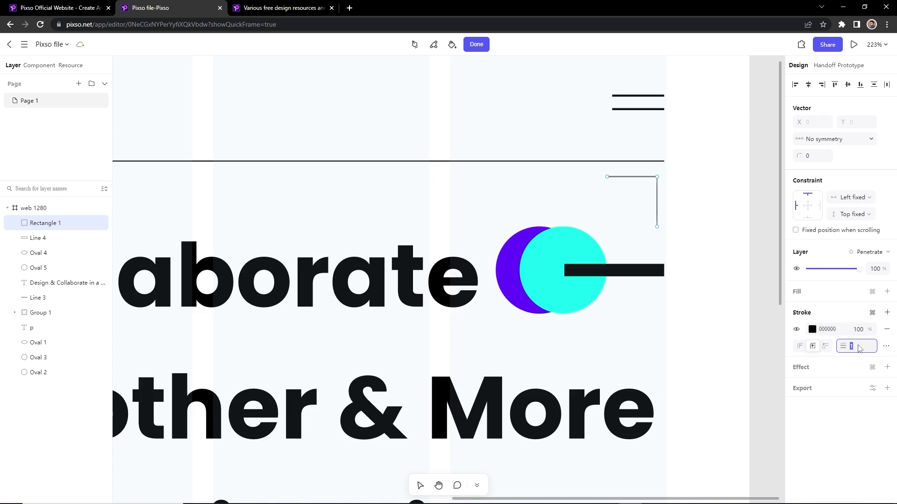
{"action": "key", "text": "Return"}
{"action": "left_click", "coordinate": [614, 330]}
{"action": "left_click", "coordinate": [660, 181]}
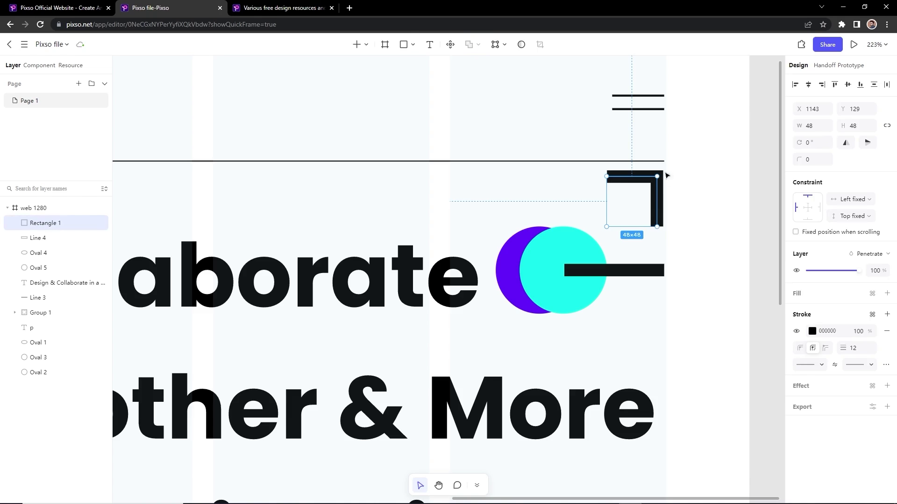
Step: Rotate the corner shape and place it at the line's inner end over the cyan circle, forming a left-pointing arrow
{"action": "left_click_drag", "start_coordinate": [660, 172], "coordinate": [557, 270]}
{"action": "key", "text": "ctrl+z"}
{"action": "left_click", "coordinate": [627, 273]}
{"action": "left_click", "coordinate": [671, 315]}
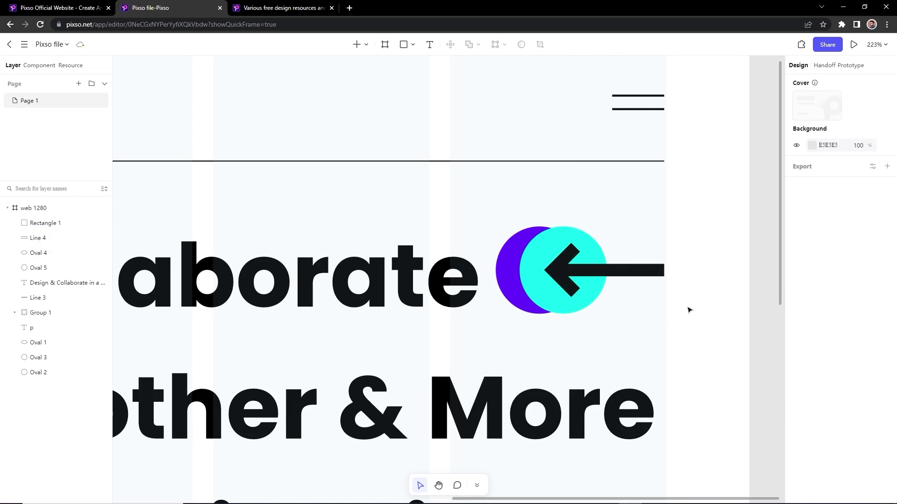
{"action": "left_click", "coordinate": [662, 269]}
{"action": "left_click", "coordinate": [663, 306]}
Step: Group the arrow with the cyan and purple circles, leaving out the headline, and lower the group slightly beside "Collaborate"
{"action": "scroll", "coordinate": [663, 308], "scroll_direction": "down", "scroll_amount": 3}
{"action": "scroll", "coordinate": [664, 309], "scroll_direction": "down", "scroll_amount": 2}
{"action": "left_click_drag", "start_coordinate": [717, 256], "coordinate": [563, 292]}
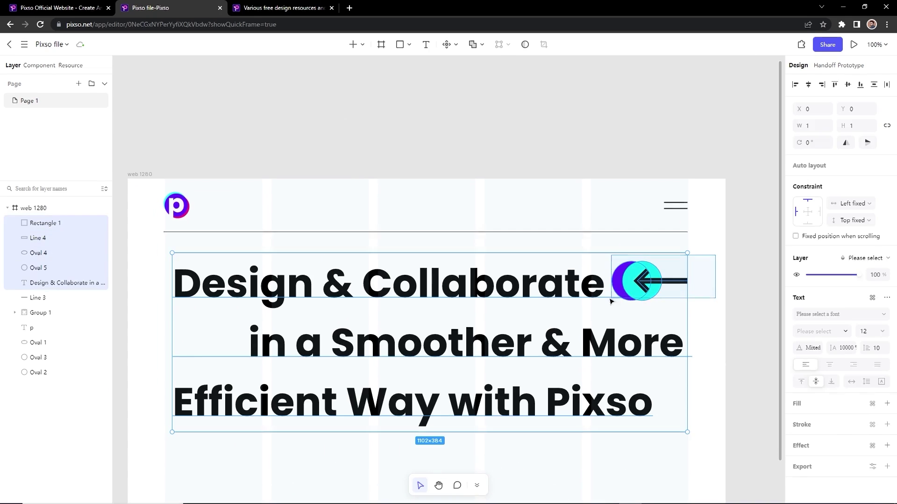
{"action": "left_click", "coordinate": [562, 292], "text": "shift"}
{"action": "key", "text": "ctrl+g"}
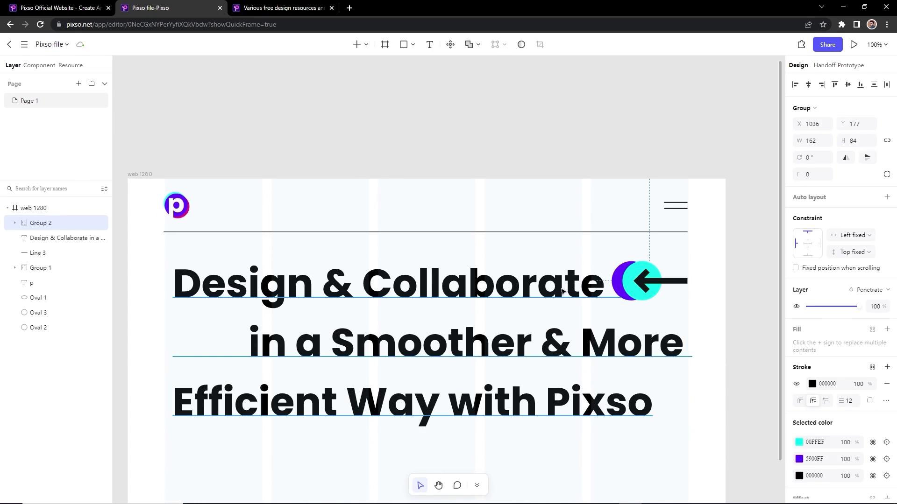
{"action": "left_click", "coordinate": [723, 297]}
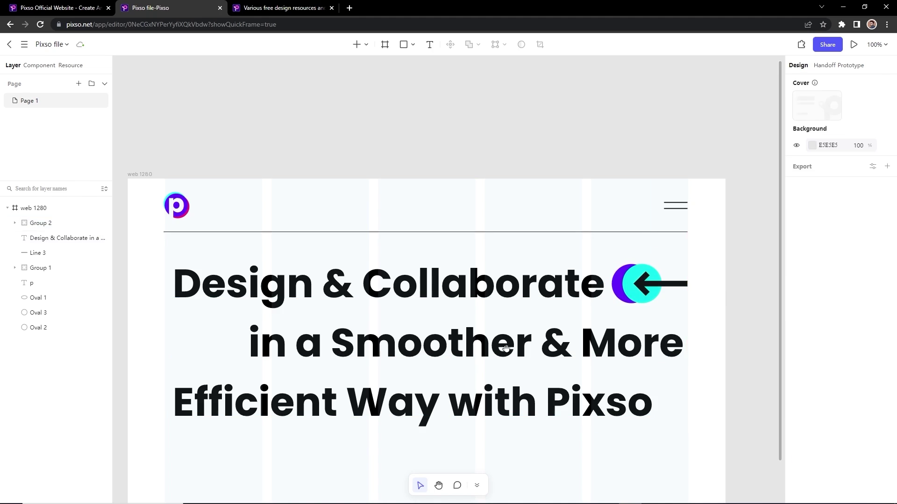
Step: Draw a rectangle about 113 x 64 before "in" on the headline's second line and fill it with pink FF0078
{"action": "left_click_drag", "start_coordinate": [246, 354], "coordinate": [334, 328]}
{"action": "scroll", "coordinate": [333, 327], "scroll_direction": "up", "scroll_amount": 1}
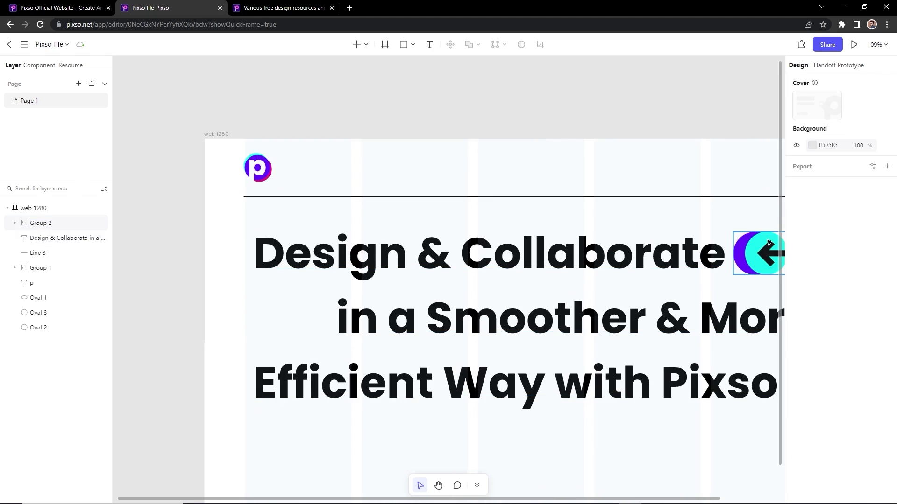
{"action": "scroll", "coordinate": [332, 314], "scroll_direction": "up", "scroll_amount": 2}
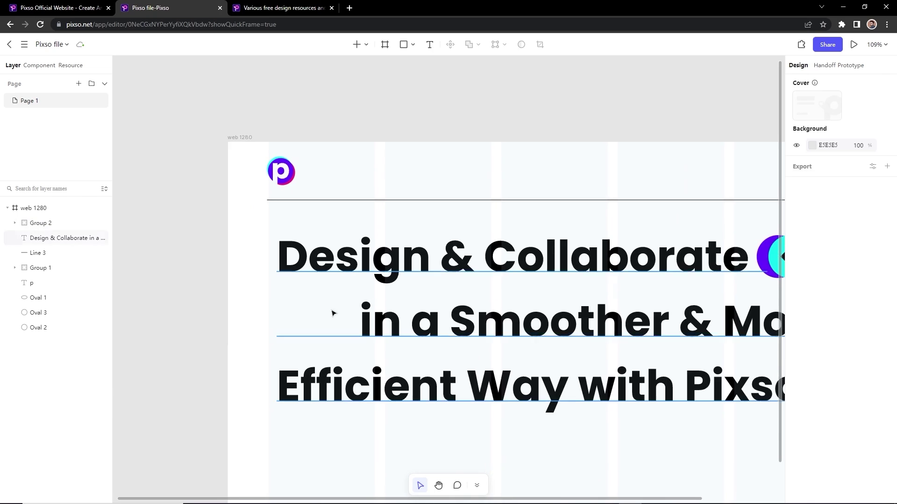
{"action": "left_click", "coordinate": [405, 44]}
{"action": "left_click_drag", "start_coordinate": [358, 302], "coordinate": [287, 342]}
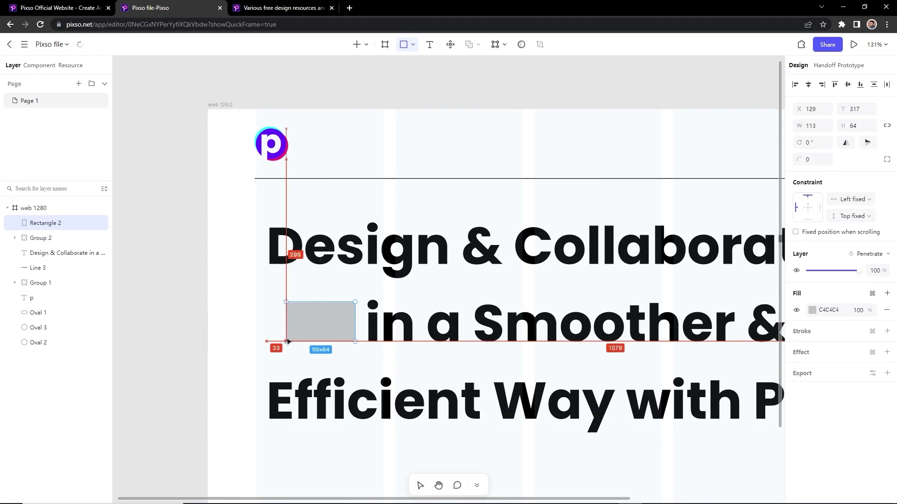
{"action": "left_click", "coordinate": [811, 310]}
{"action": "left_click", "coordinate": [745, 372]}
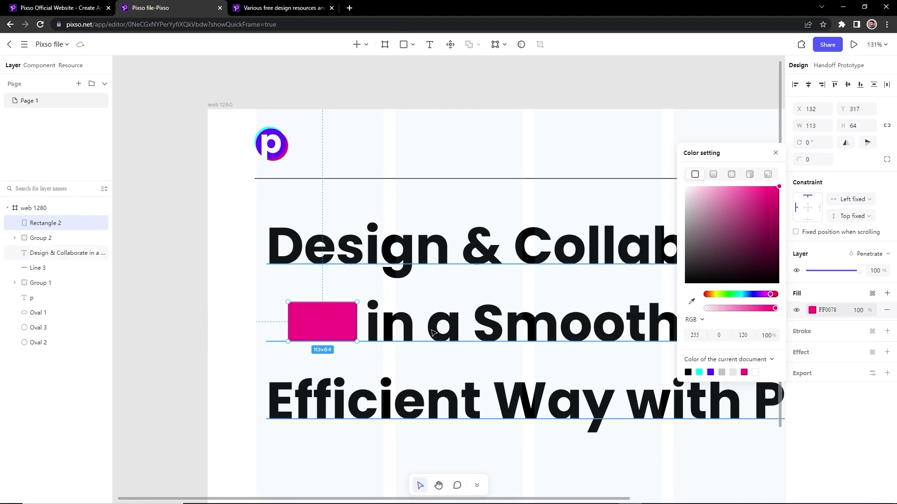
Step: Round the pink rectangle's corners to 32 and widen it to about 123
{"action": "left_click", "coordinate": [318, 314]}
{"action": "scroll", "coordinate": [292, 303], "scroll_direction": "up", "scroll_amount": 5}
{"action": "left_click_drag", "start_coordinate": [290, 307], "coordinate": [387, 343]}
{"action": "scroll", "coordinate": [385, 341], "scroll_direction": "down", "scroll_amount": 1}
{"action": "left_click_drag", "start_coordinate": [290, 341], "coordinate": [280, 341]}
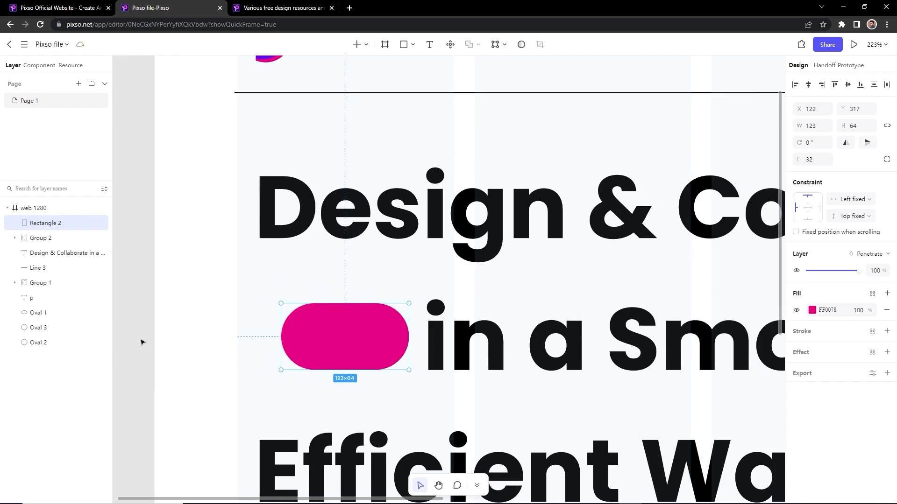
Step: Draw a short horizontal line inside the pink pill and set its stroke thickness to 12
{"action": "left_click", "coordinate": [412, 45]}
{"action": "left_click", "coordinate": [416, 117]}
{"action": "mouse_move", "coordinate": [338, 338]}
{"action": "left_mouse_down"}
{"action": "mouse_move", "coordinate": [379, 338]}
{"action": "mouse_move", "coordinate": [349, 339]}
{"action": "mouse_move", "coordinate": [393, 355]}
{"action": "mouse_move", "coordinate": [383, 343]}
{"action": "left_mouse_up"}
{"action": "left_click", "coordinate": [854, 348]}
{"action": "type", "text": "6"}
{"action": "key", "text": "Return"}
{"action": "left_click", "coordinate": [855, 348]}
{"action": "type", "text": "12"}
{"action": "key", "text": "Return"}
Step: Draw an unfilled circle about 34 x 34 at the line's right end, with a black stroke of thickness 12
{"action": "left_click", "coordinate": [413, 45]}
{"action": "left_click", "coordinate": [425, 117]}
{"action": "left_click", "coordinate": [886, 348]}
{"action": "left_click", "coordinate": [887, 327]}
{"action": "left_click", "coordinate": [854, 364]}
{"action": "type", "text": "12"}
Step: Align the line and the ring vertically centred with each other and with the pink pill
{"action": "scroll", "coordinate": [367, 341], "scroll_direction": "up", "scroll_amount": 5}
{"action": "left_click", "coordinate": [383, 334], "text": "shift"}
{"action": "left_click", "coordinate": [847, 84]}
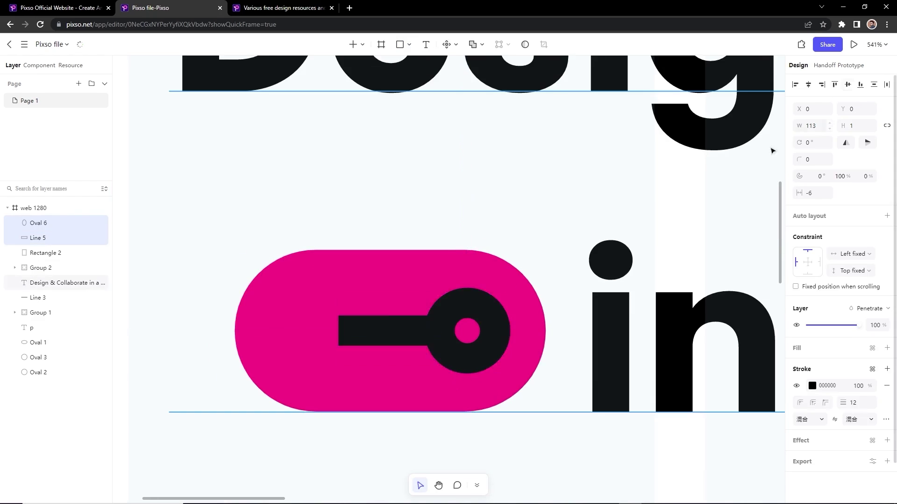
{"action": "scroll", "coordinate": [557, 261], "scroll_direction": "down", "scroll_amount": 2}
{"action": "left_click", "coordinate": [523, 277], "text": "shift"}
{"action": "left_click", "coordinate": [847, 84]}
Step: Add two short copies of the line at the end of the key-shaped shaft, opposite the ring
{"action": "left_click", "coordinate": [608, 211]}
{"action": "left_click_drag", "start_coordinate": [410, 310], "coordinate": [375, 310]}
{"action": "left_click_drag", "start_coordinate": [440, 310], "coordinate": [395, 310]}
{"action": "left_click_drag", "start_coordinate": [382, 309], "coordinate": [373, 310]}
{"action": "left_click_drag", "start_coordinate": [386, 309], "coordinate": [366, 310]}
{"action": "key", "text": "Escape"}
Step: Draw a circle about 63 x 63 left of the pink pill and delete its left vertex, leaving a half circle
{"action": "scroll", "coordinate": [456, 322], "scroll_direction": "down", "scroll_amount": 4}
{"action": "key", "text": "o"}
{"action": "mouse_move", "coordinate": [439, 293]}
{"action": "left_mouse_down"}
{"action": "mouse_move", "coordinate": [488, 343]}
{"action": "mouse_move", "coordinate": [381, 332]}
{"action": "left_mouse_up"}
{"action": "double_click", "coordinate": [382, 332]}
{"action": "left_click", "coordinate": [344, 318]}
{"action": "key", "text": "Delete"}
Step: Close the half circle's open side and fill the shape with cyan 00FFEF
{"action": "left_click", "coordinate": [887, 292]}
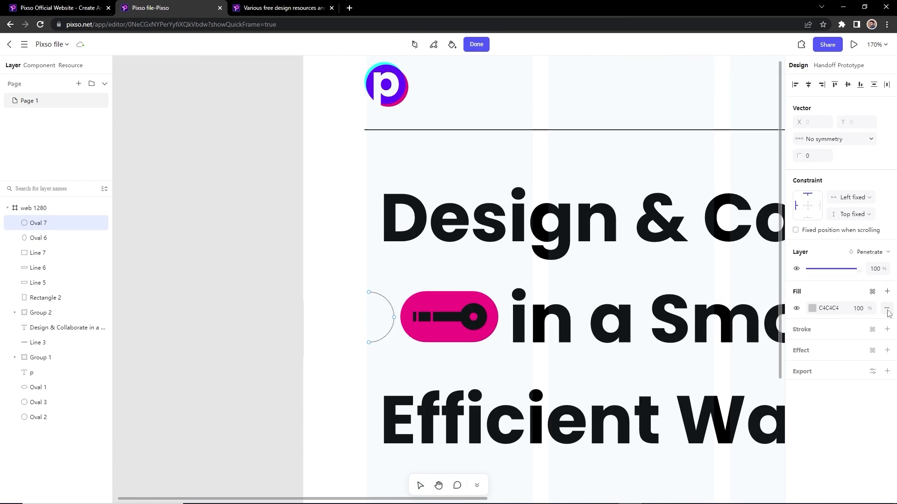
{"action": "left_click", "coordinate": [368, 293]}
{"action": "left_click", "coordinate": [369, 343]}
{"action": "key", "text": "Escape"}
{"action": "key", "text": "Escape"}
{"action": "left_click", "coordinate": [811, 309]}
{"action": "left_click", "coordinate": [677, 360]}
{"action": "left_click", "coordinate": [328, 345]}
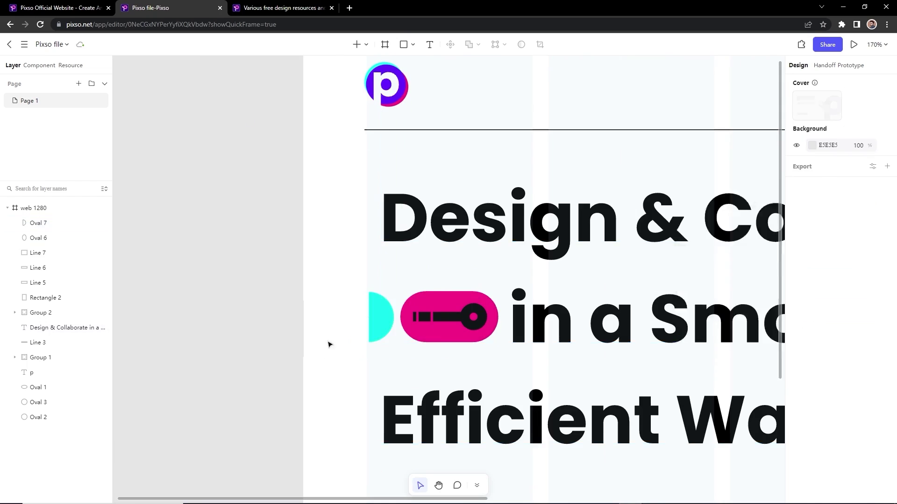
Step: Add two copies of the half circle after "Pixso", rotated -90°, one filled FF0078 and one 5900FF, and centre them horizontally on each other
{"action": "scroll", "coordinate": [187, 286], "scroll_direction": "down", "scroll_amount": 5}
{"action": "left_click_drag", "start_coordinate": [267, 299], "coordinate": [610, 336]}
{"action": "left_click", "coordinate": [812, 310]}
{"action": "left_click", "coordinate": [689, 359]}
{"action": "left_click", "coordinate": [811, 311]}
{"action": "left_click", "coordinate": [710, 372]}
{"action": "left_click", "coordinate": [808, 85]}
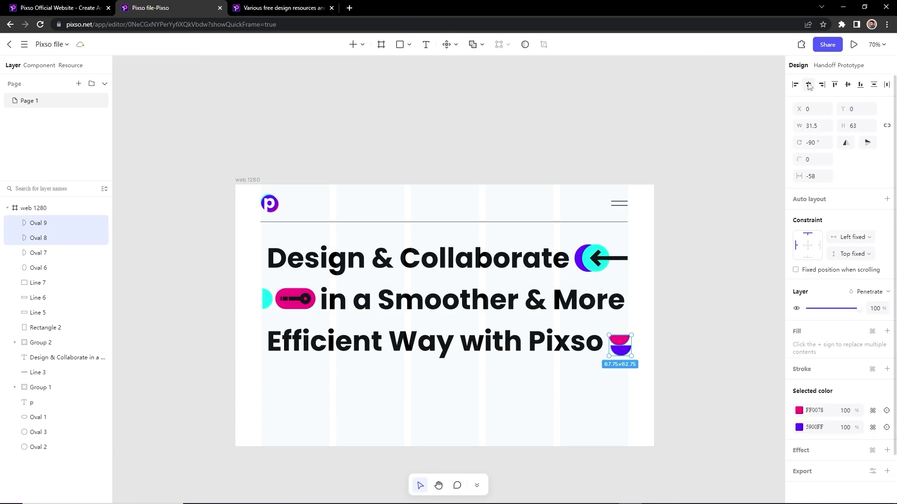
Step: Move the headline flush with the logo's left edge and indent its second line enough to clear the pink pill
{"action": "left_click", "coordinate": [686, 196]}
{"action": "scroll", "coordinate": [340, 302], "scroll_direction": "up", "scroll_amount": 2}
{"action": "left_click_drag", "start_coordinate": [242, 223], "coordinate": [234, 222]}
{"action": "scroll", "coordinate": [290, 295], "scroll_direction": "down", "scroll_amount": 1}
{"action": "double_click", "coordinate": [290, 295]}
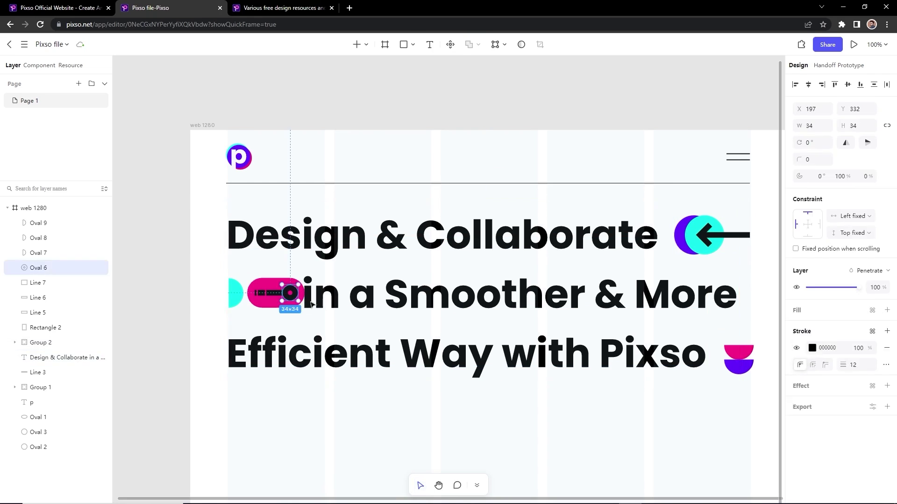
{"action": "double_click", "coordinate": [315, 297]}
{"action": "key", "text": "Escape"}
Step: Widen the headline's text box to about 1129 and slightly increase its line height
{"action": "scroll", "coordinate": [462, 290], "scroll_direction": "down", "scroll_amount": 1}
{"action": "left_click_drag", "start_coordinate": [717, 303], "coordinate": [732, 302]}
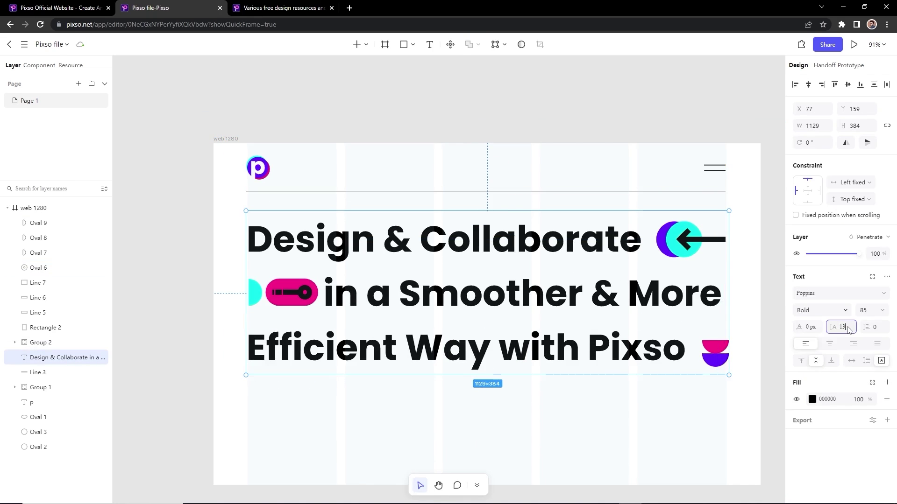
{"action": "key", "text": "Escape"}
Step: Stack the pink and purple half circles directly on each other after "Pixso", ending flush with the divider's right end
{"action": "scroll", "coordinate": [663, 334], "scroll_direction": "down", "scroll_amount": 1}
{"action": "left_click_drag", "start_coordinate": [675, 340], "coordinate": [734, 326]}
{"action": "scroll", "coordinate": [735, 327], "scroll_direction": "up", "scroll_amount": 5}
{"action": "left_click_drag", "start_coordinate": [653, 366], "coordinate": [640, 367]}
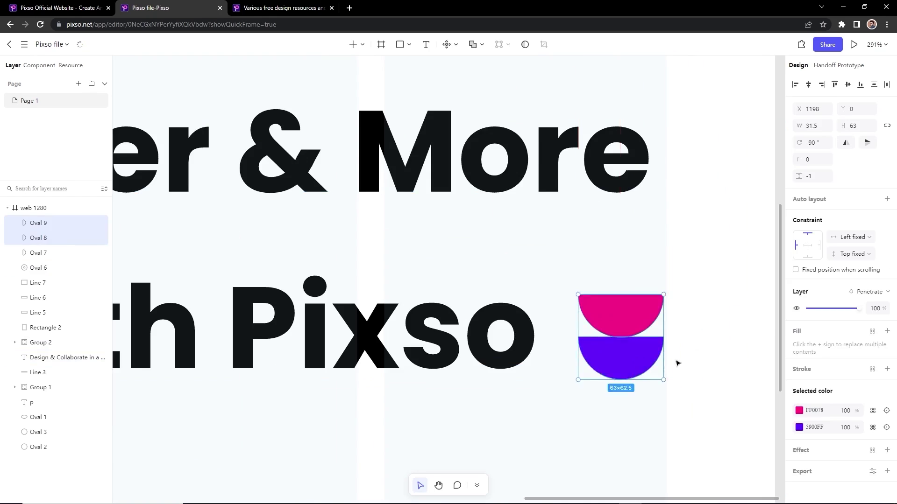
{"action": "left_click", "coordinate": [679, 362]}
Step: Hide the frame's column grid and fine-tune the position of the arrow's parts within the circle group beside "Collaborate"
{"action": "scroll", "coordinate": [682, 327], "scroll_direction": "down", "scroll_amount": 6}
{"action": "left_click", "coordinate": [483, 369]}
{"action": "double_click", "coordinate": [672, 224]}
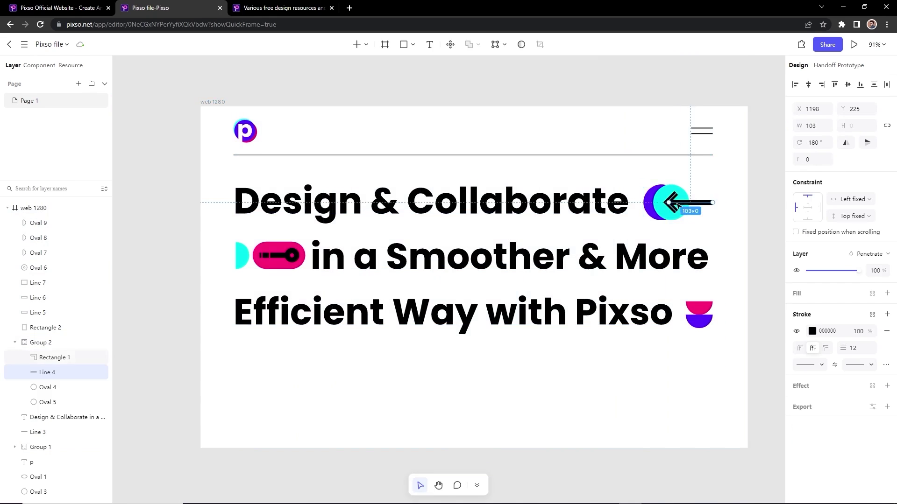
{"action": "key", "text": "shift+2"}
{"action": "left_click", "coordinate": [622, 225]}
{"action": "left_click", "coordinate": [598, 224], "text": "shift"}
{"action": "key", "text": "shift+Left"}
{"action": "scroll", "coordinate": [663, 250], "scroll_direction": "down", "scroll_amount": 6}
{"action": "left_click", "coordinate": [472, 416]}
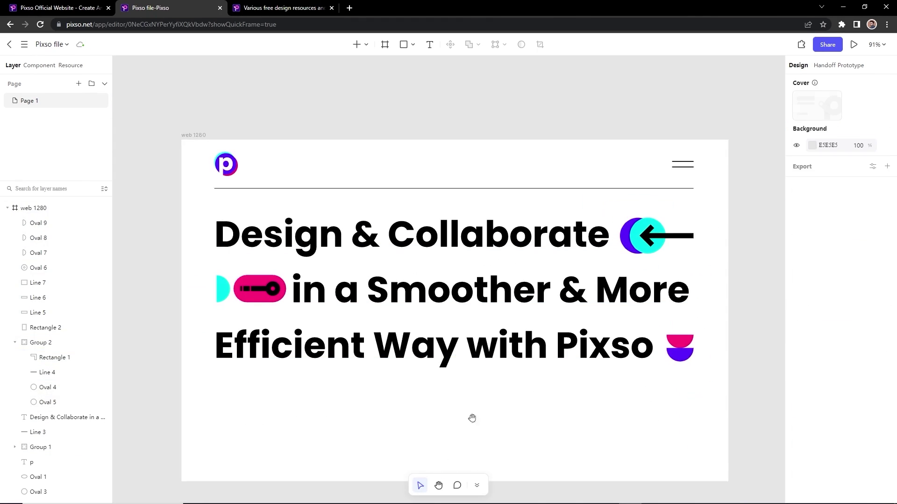
Step: Draw a rectangle in the space below the headline and set its size to 225 x 64
{"action": "left_click_drag", "start_coordinate": [472, 416], "coordinate": [485, 376]}
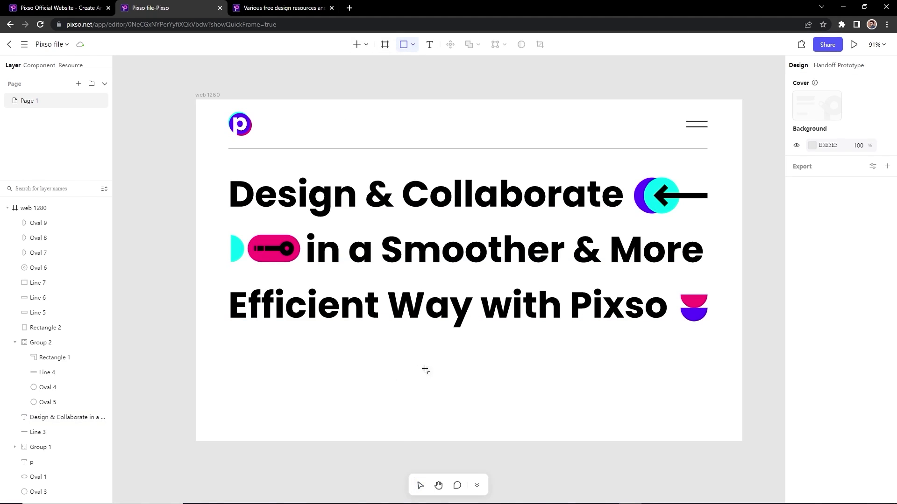
{"action": "left_click_drag", "start_coordinate": [425, 370], "coordinate": [504, 392]}
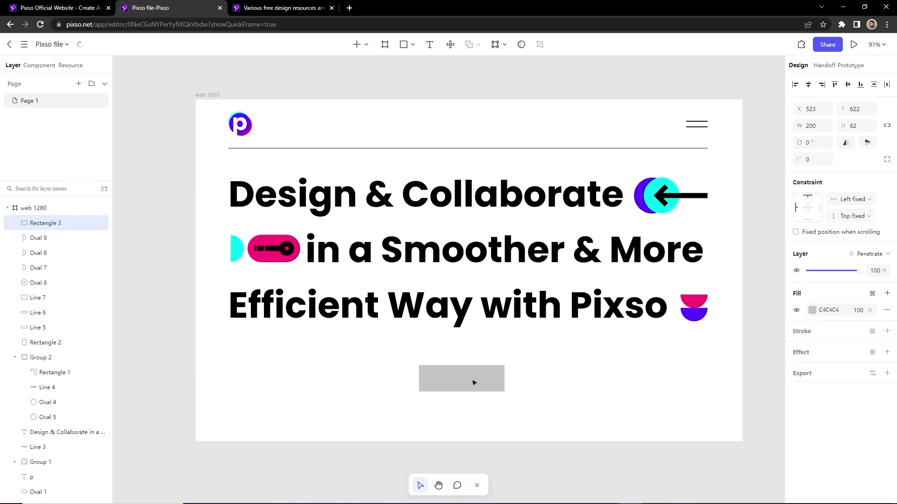
{"action": "left_click", "coordinate": [817, 128]}
{"action": "type", "text": "225"}
{"action": "key", "text": "Return"}
{"action": "left_click", "coordinate": [862, 127]}
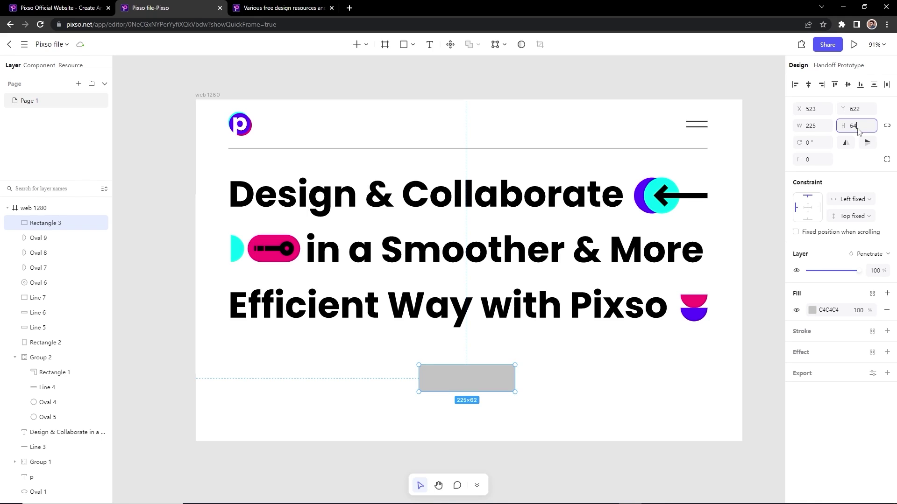
{"action": "key", "text": "Return"}
Step: Centre the rectangle horizontally beneath the headline at about Y 602 and fill it with purple 5900FF
{"action": "left_click_drag", "start_coordinate": [491, 389], "coordinate": [487, 389]}
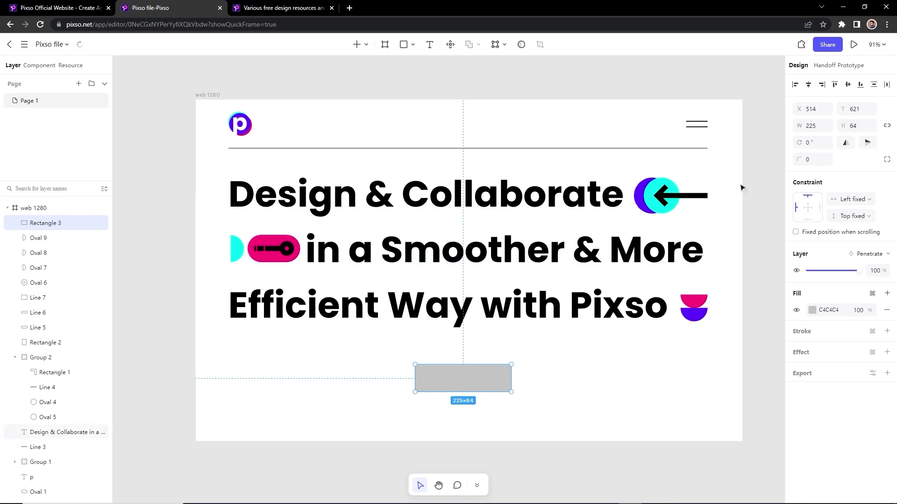
{"action": "left_click_drag", "start_coordinate": [482, 387], "coordinate": [488, 379]}
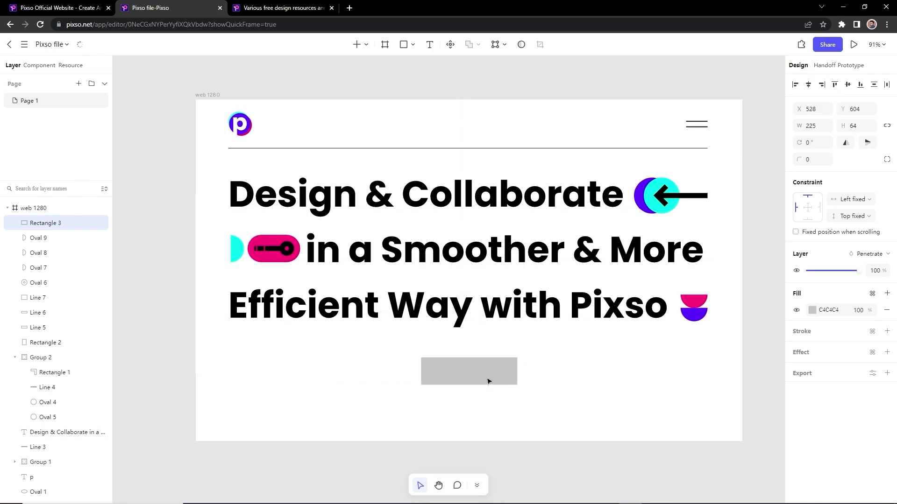
{"action": "left_click", "coordinate": [812, 312]}
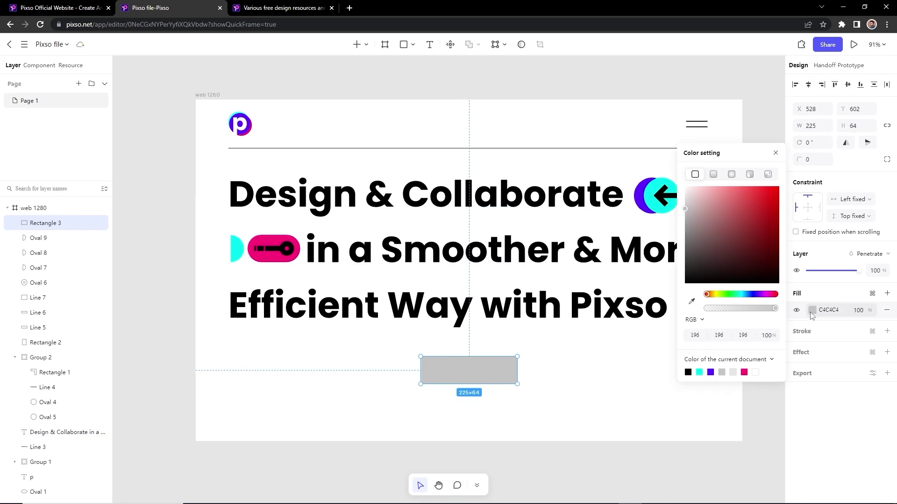
{"action": "left_click", "coordinate": [710, 373]}
{"action": "left_click", "coordinate": [558, 393]}
Step: Add a copy of the purple rectangle offset slightly down and right, to X 536, Y 611, and fill it with pink FF0078
{"action": "scroll", "coordinate": [493, 377], "scroll_direction": "up", "scroll_amount": 1}
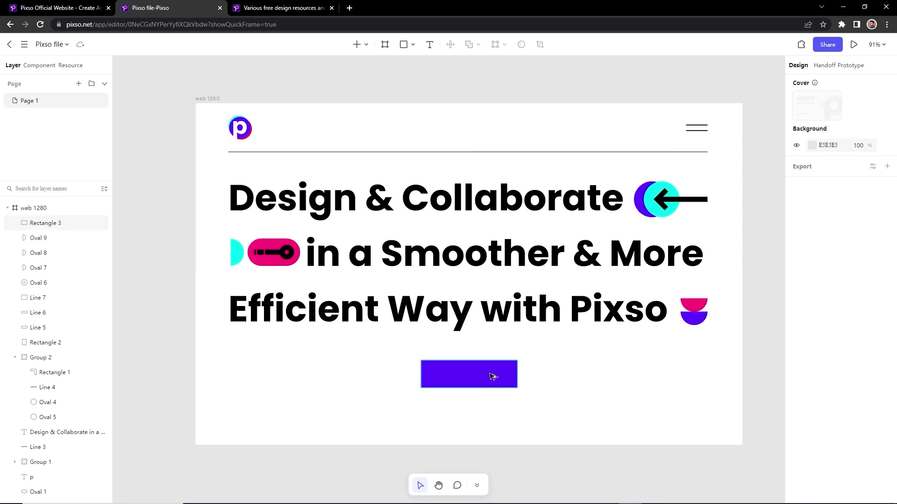
{"action": "scroll", "coordinate": [493, 376], "scroll_direction": "up", "scroll_amount": 5}
{"action": "left_click", "coordinate": [498, 379]}
{"action": "left_click_drag", "start_coordinate": [499, 378], "coordinate": [507, 388]}
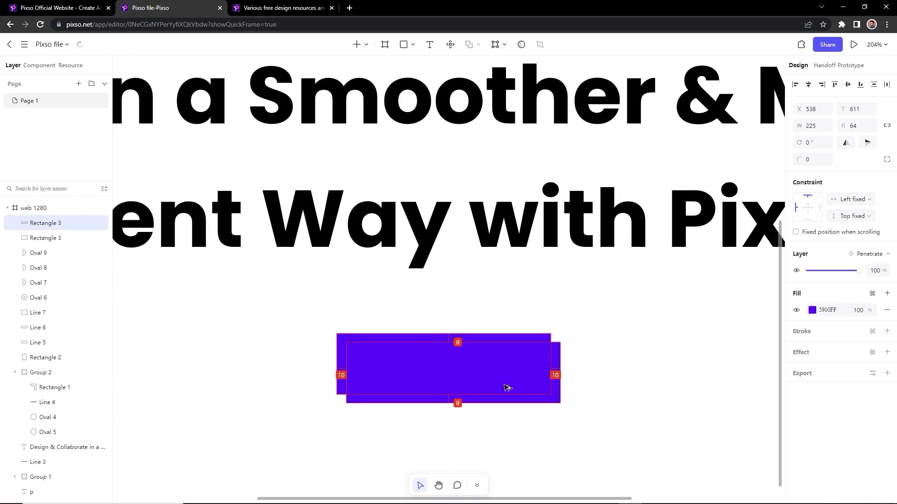
{"action": "left_click", "coordinate": [813, 311]}
{"action": "left_click", "coordinate": [733, 374]}
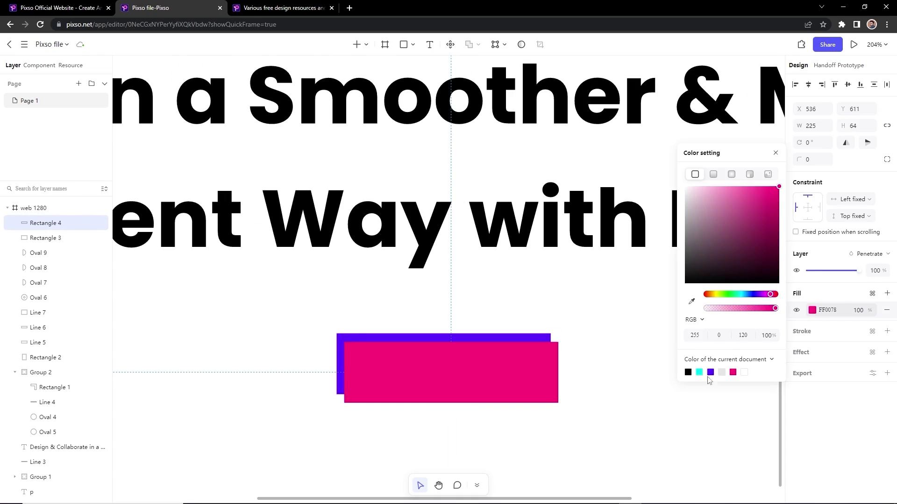
Step: Add a copy of the pink rectangle up and left at X 521, Y 594, and fill it with cyan 00FFEF
{"action": "left_click", "coordinate": [621, 383]}
{"action": "left_click_drag", "start_coordinate": [536, 390], "coordinate": [521, 373], "text": "alt"}
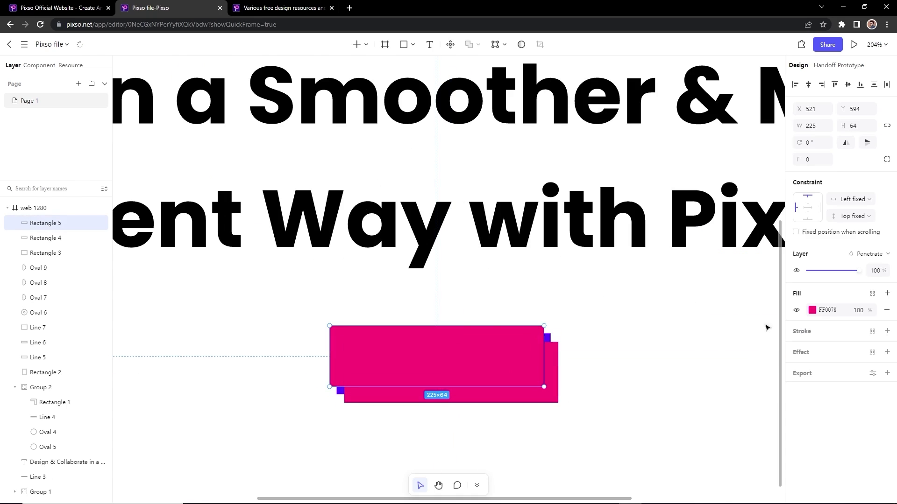
{"action": "left_click", "coordinate": [812, 312]}
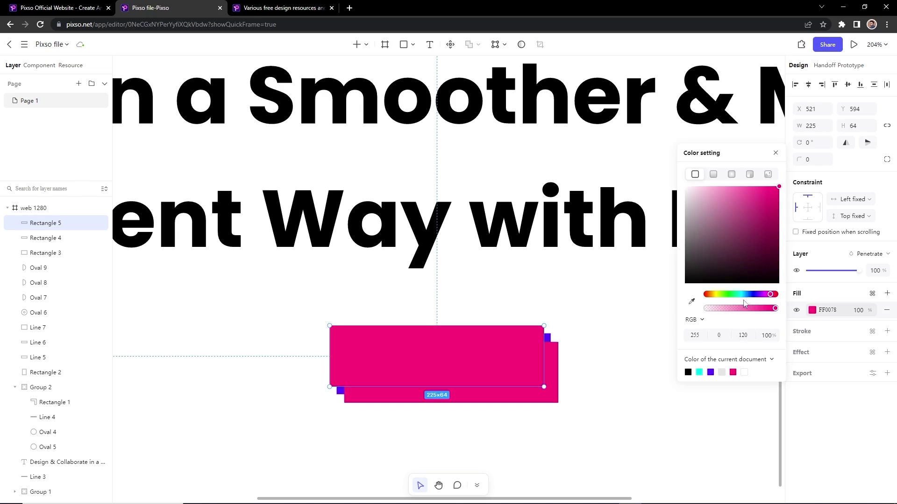
{"action": "left_click", "coordinate": [700, 373]}
Step: Send the cyan and pink rectangles together to the back, behind the purple rectangle
{"action": "left_click", "coordinate": [552, 399]}
{"action": "left_click", "coordinate": [494, 336], "text": "shift"}
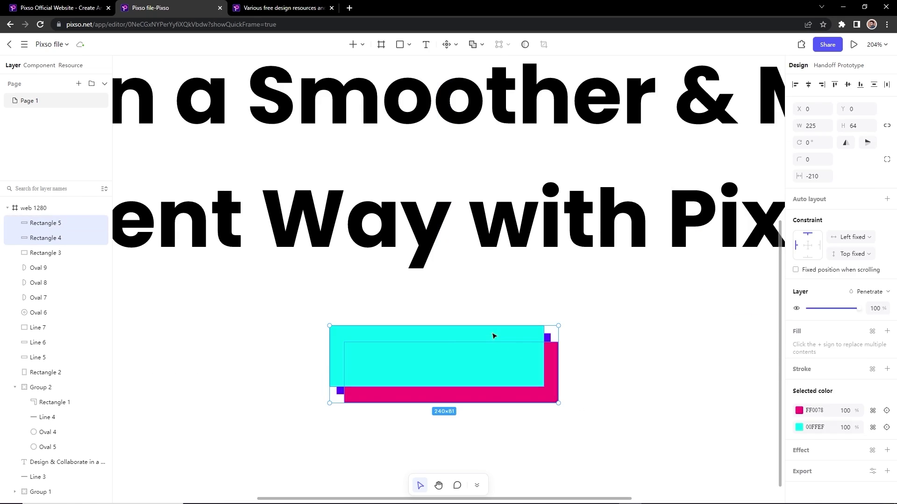
{"action": "key", "text": "ctrl+shift+["}
{"action": "left_click", "coordinate": [600, 354]}
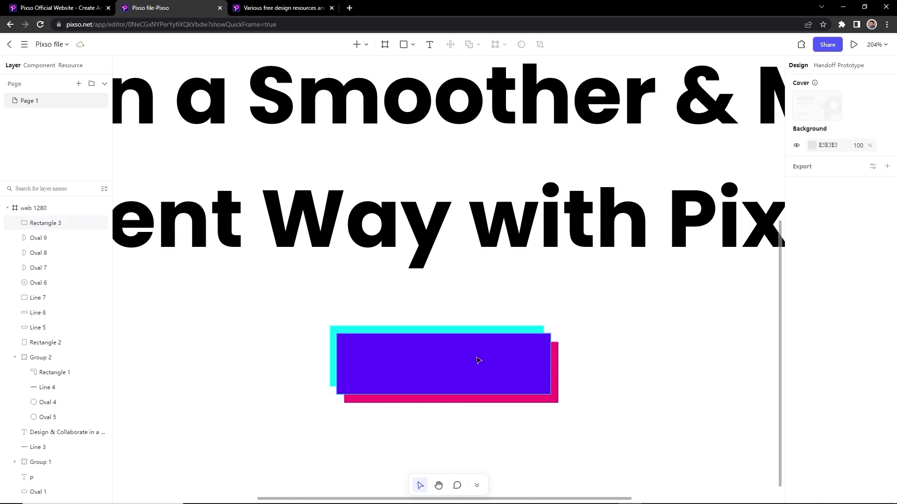
Step: Tighten the button's offsets by moving the cyan rectangle to X 522, Y 595 and the pink one to X 535, Y 609
{"action": "scroll", "coordinate": [413, 366], "scroll_direction": "up", "scroll_amount": 2}
{"action": "scroll", "coordinate": [354, 343], "scroll_direction": "up", "scroll_amount": 5}
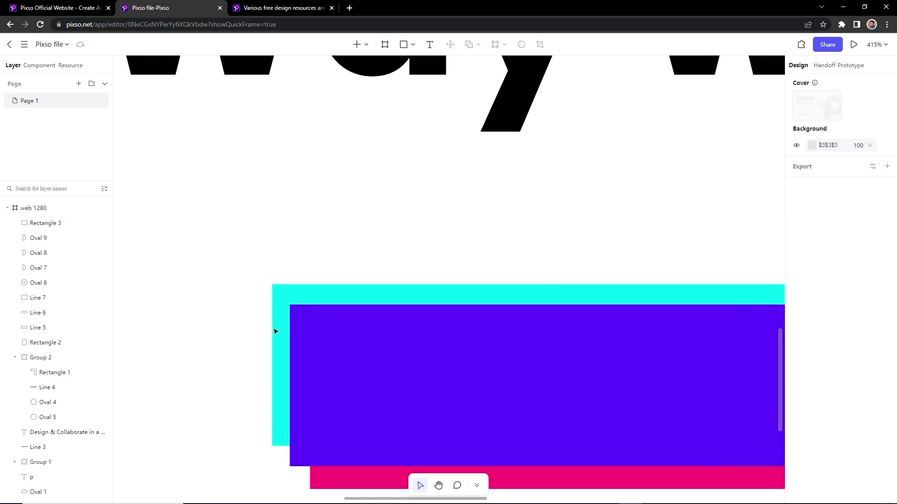
{"action": "left_click_drag", "start_coordinate": [306, 300], "coordinate": [307, 302]}
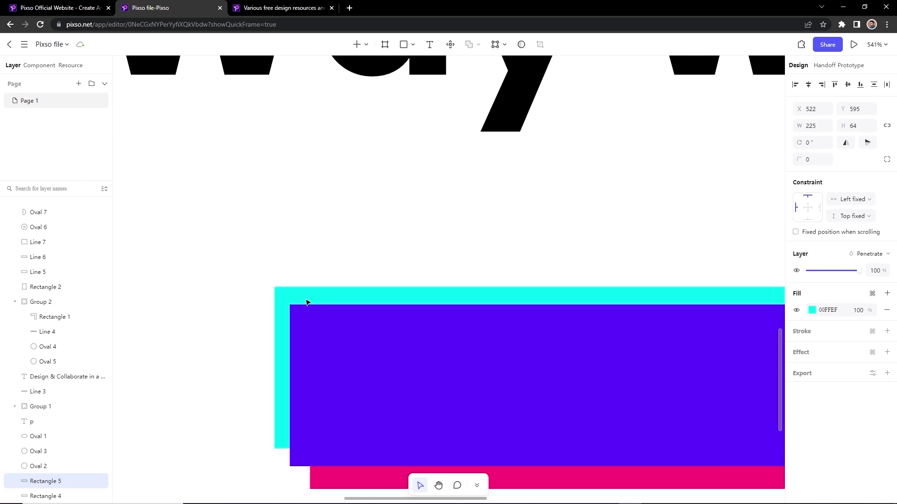
{"action": "scroll", "coordinate": [499, 387], "scroll_direction": "down", "scroll_amount": 8}
{"action": "scroll", "coordinate": [687, 387], "scroll_direction": "up", "scroll_amount": 10}
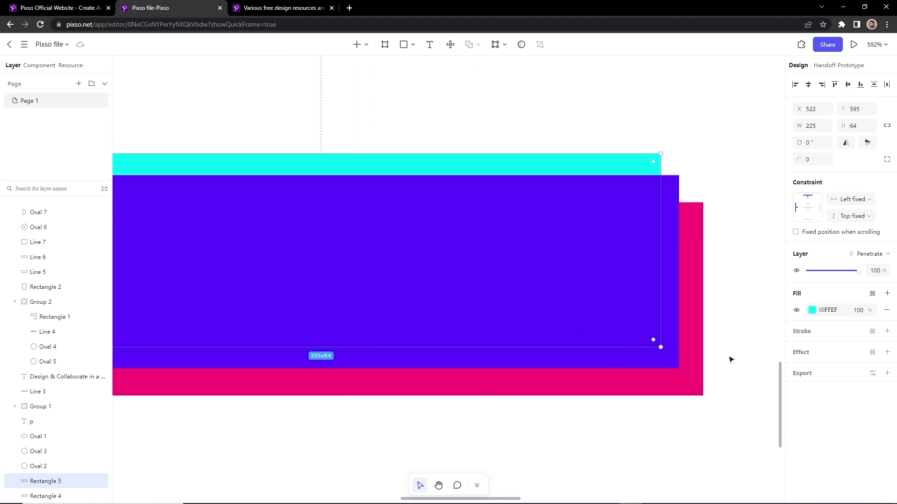
{"action": "left_click_drag", "start_coordinate": [687, 392], "coordinate": [685, 384]}
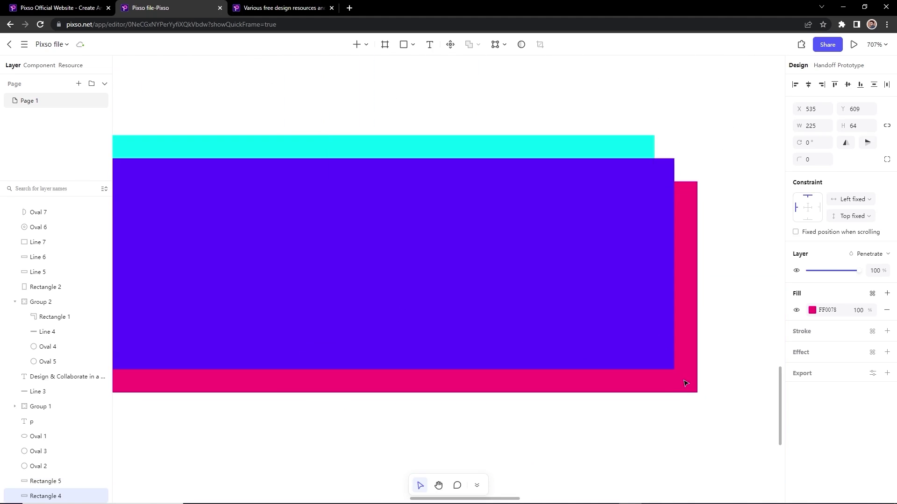
{"action": "scroll", "coordinate": [681, 384], "scroll_direction": "down", "scroll_amount": 8}
Step: Add the text "Explore" in the empty space beside the layered button rectangles
{"action": "left_click", "coordinate": [633, 426]}
{"action": "scroll", "coordinate": [577, 401], "scroll_direction": "down", "scroll_amount": 2}
{"action": "left_click_drag", "start_coordinate": [682, 408], "coordinate": [526, 374]}
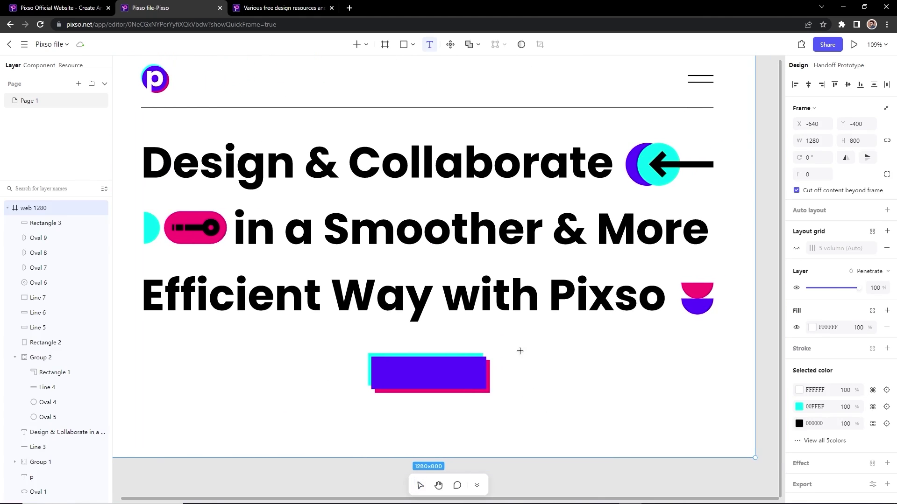
{"action": "left_click", "coordinate": [520, 351]}
{"action": "type", "text": "Explore"}
{"action": "key", "text": "Escape"}
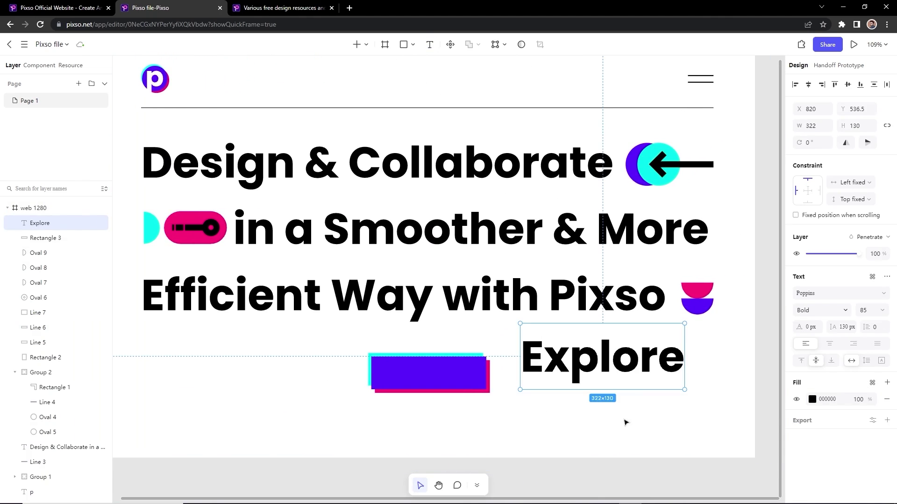
Step: Format the "Explore" text as 25-point Poppins Medium in all uppercase
{"action": "left_click_drag", "start_coordinate": [637, 381], "coordinate": [622, 390]}
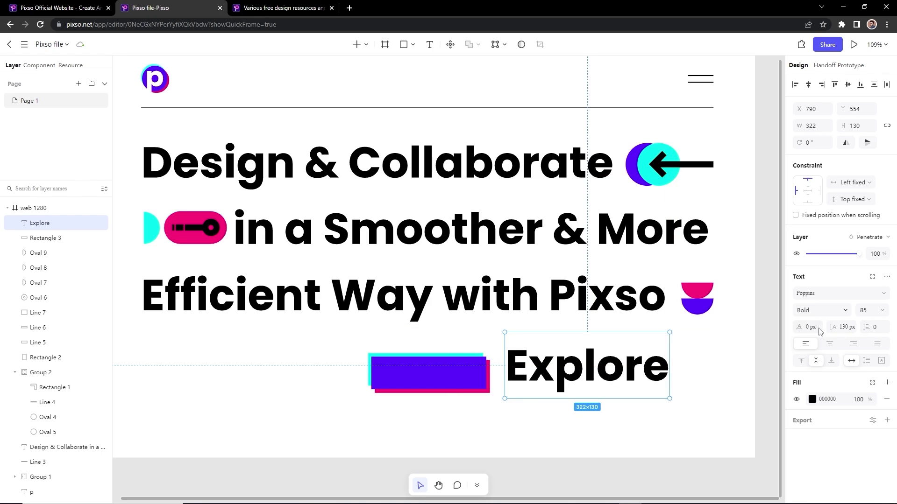
{"action": "left_click", "coordinate": [870, 314]}
{"action": "type", "text": "25"}
{"action": "key", "text": "Return"}
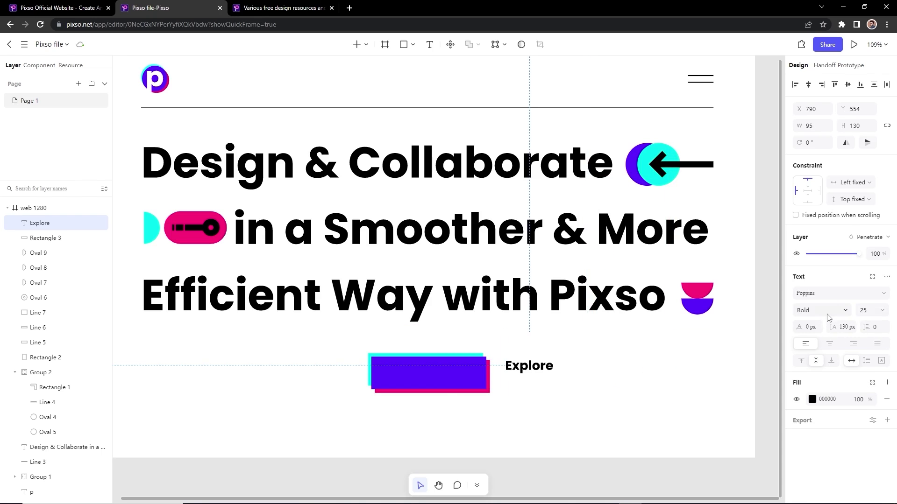
{"action": "left_click", "coordinate": [826, 311]}
{"action": "left_click", "coordinate": [822, 362]}
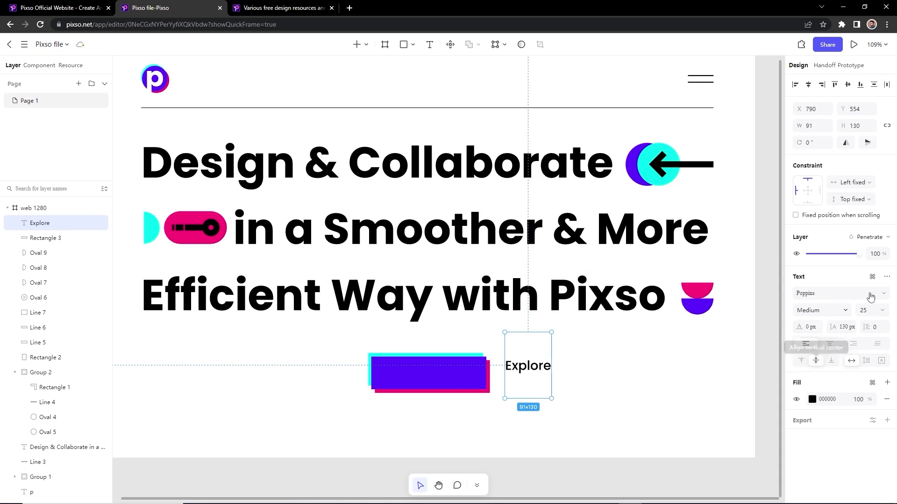
{"action": "left_click", "coordinate": [887, 277]}
{"action": "left_click", "coordinate": [744, 305]}
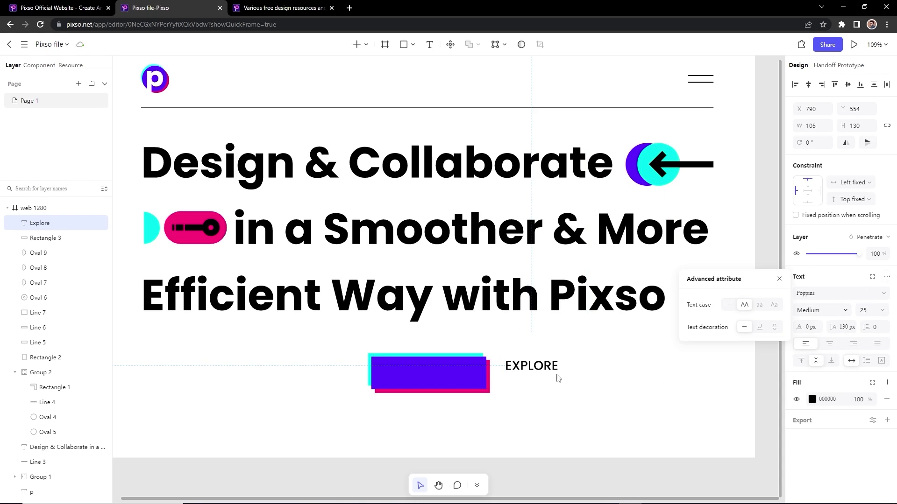
Step: Place the EXPLORE text on the purple rectangle, reduce its text box height to 33, and fill it with white FFFFFF
{"action": "left_click_drag", "start_coordinate": [548, 366], "coordinate": [438, 372]}
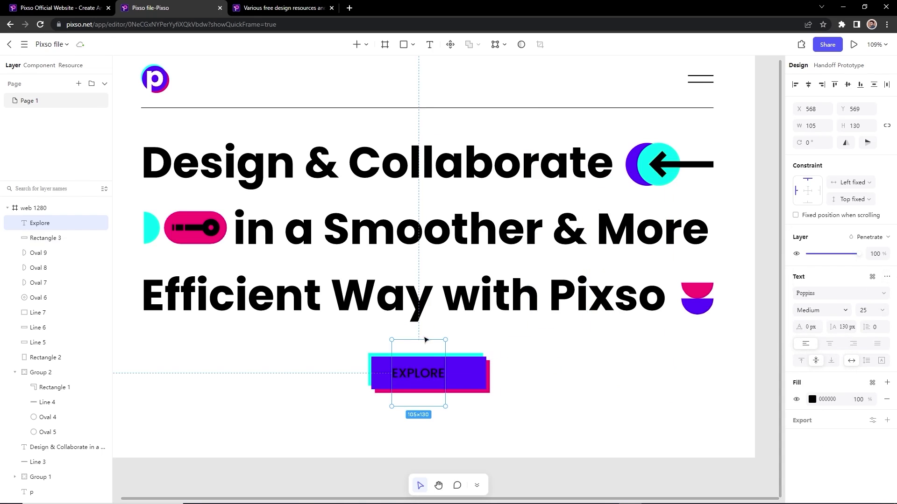
{"action": "left_click_drag", "start_coordinate": [425, 340], "coordinate": [425, 375]}
{"action": "left_click", "coordinate": [812, 400]}
{"action": "left_click", "coordinate": [710, 309]}
{"action": "left_click_drag", "start_coordinate": [702, 300], "coordinate": [681, 271]}
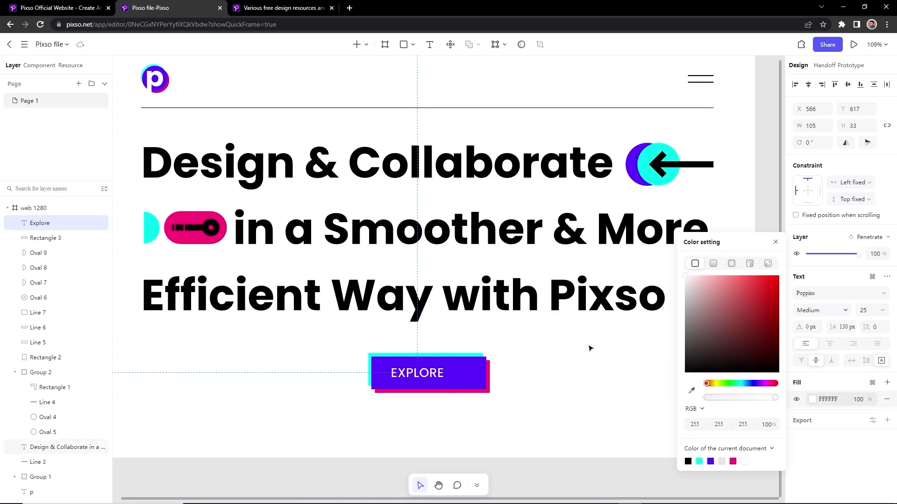
{"action": "left_click", "coordinate": [591, 369]}
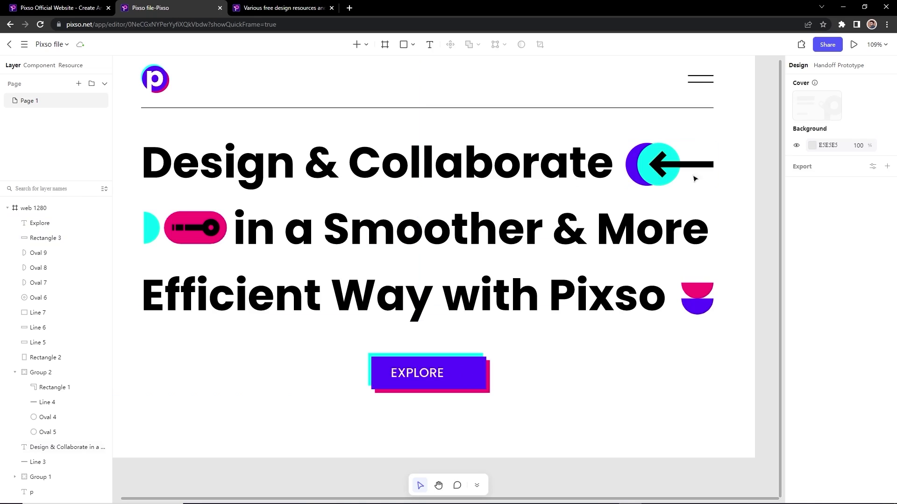
Step: Draw a downward arrow about 32 px long beside EXPLORE on the button and give it a white stroke 3 px thick
{"action": "left_click", "coordinate": [412, 45]}
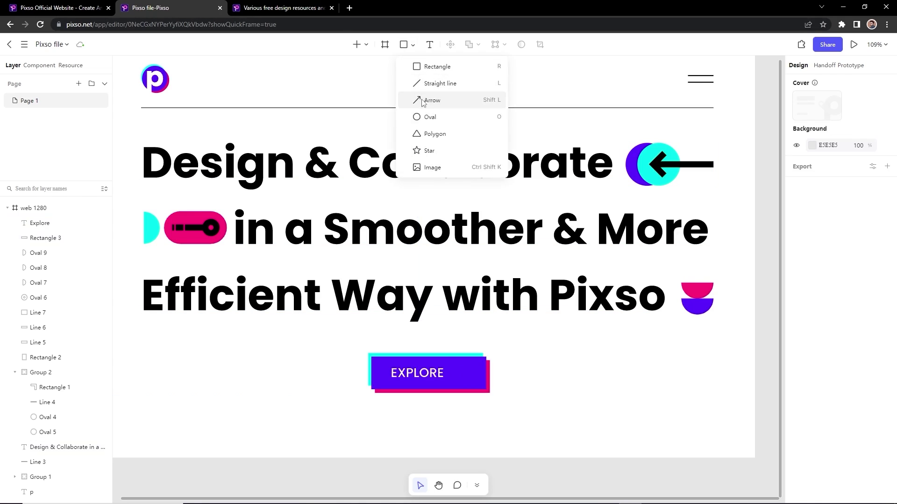
{"action": "left_click", "coordinate": [423, 102]}
{"action": "scroll", "coordinate": [460, 421], "scroll_direction": "up", "scroll_amount": 5}
{"action": "left_click_drag", "start_coordinate": [486, 315], "coordinate": [488, 348]}
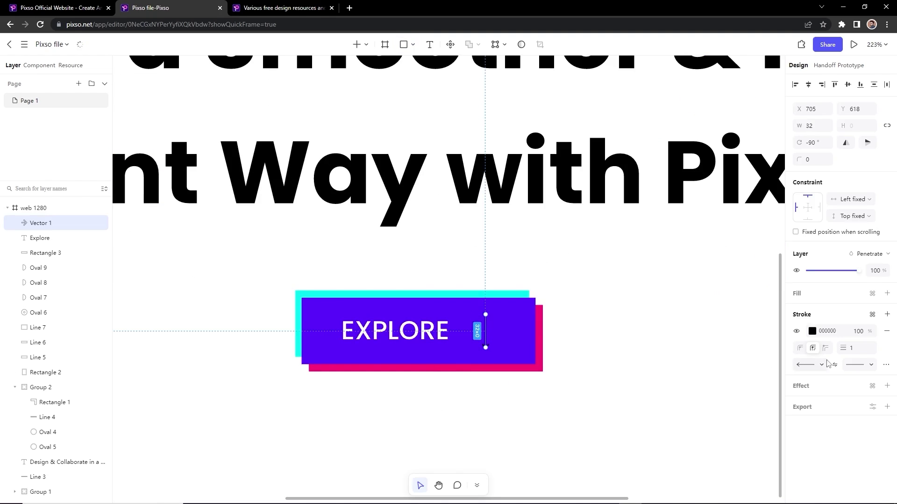
{"action": "type", "text": "2"}
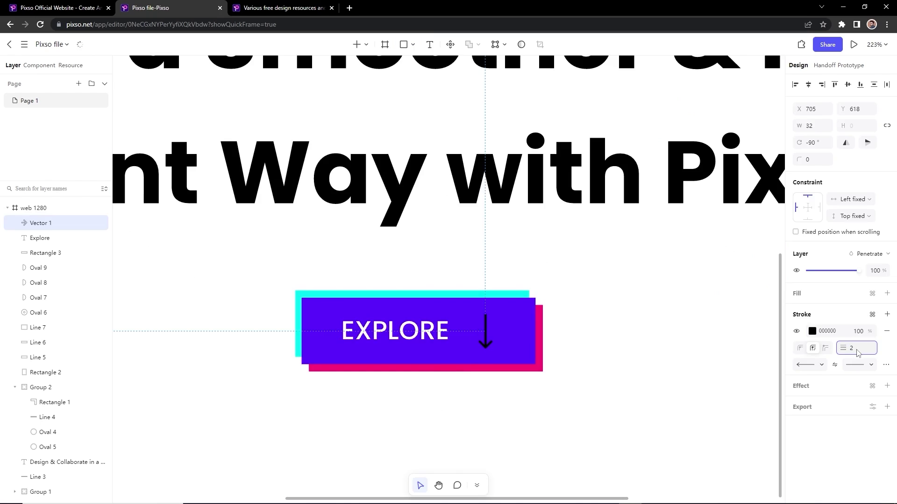
{"action": "left_click", "coordinate": [812, 331]}
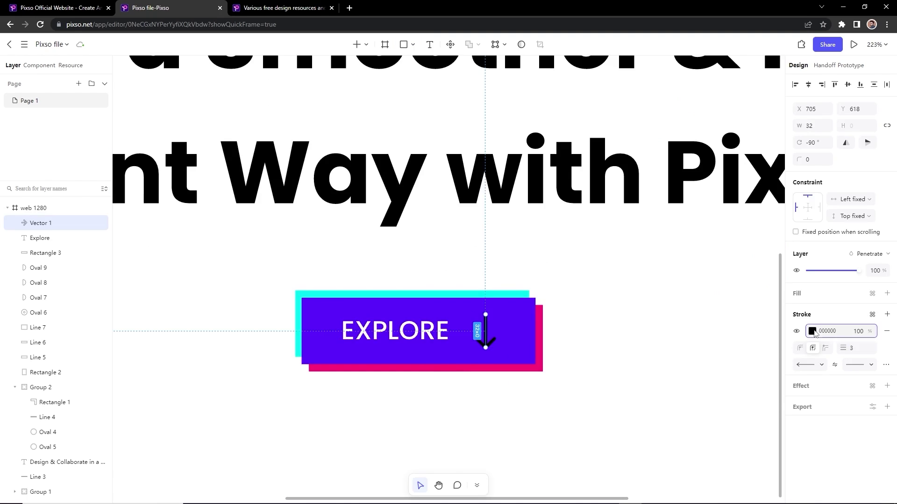
{"action": "left_click_drag", "start_coordinate": [734, 276], "coordinate": [634, 160]}
{"action": "left_click", "coordinate": [578, 322]}
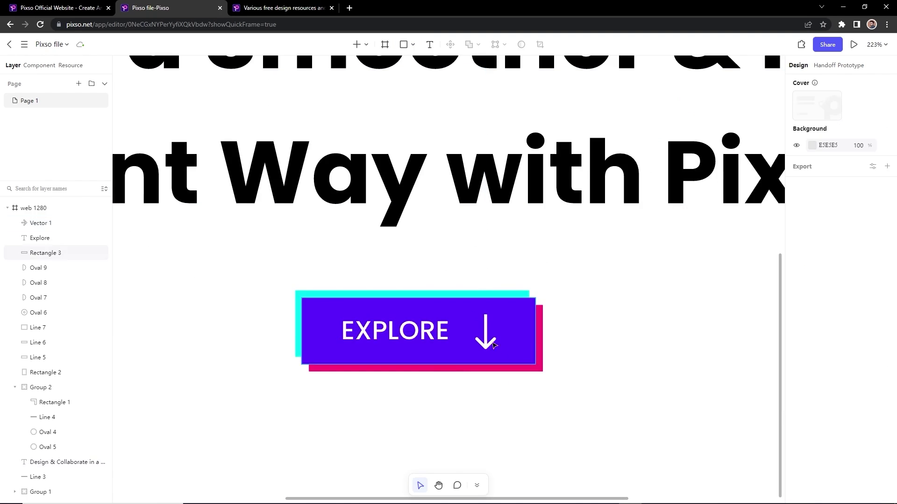
Step: Shorten the arrow on the button and centre it vertically against the purple rectangle
{"action": "left_click", "coordinate": [486, 322]}
{"action": "left_click_drag", "start_coordinate": [485, 315], "coordinate": [444, 340]}
{"action": "left_click", "coordinate": [523, 329], "text": "shift"}
{"action": "left_click", "coordinate": [847, 84]}
{"action": "left_click", "coordinate": [747, 247]}
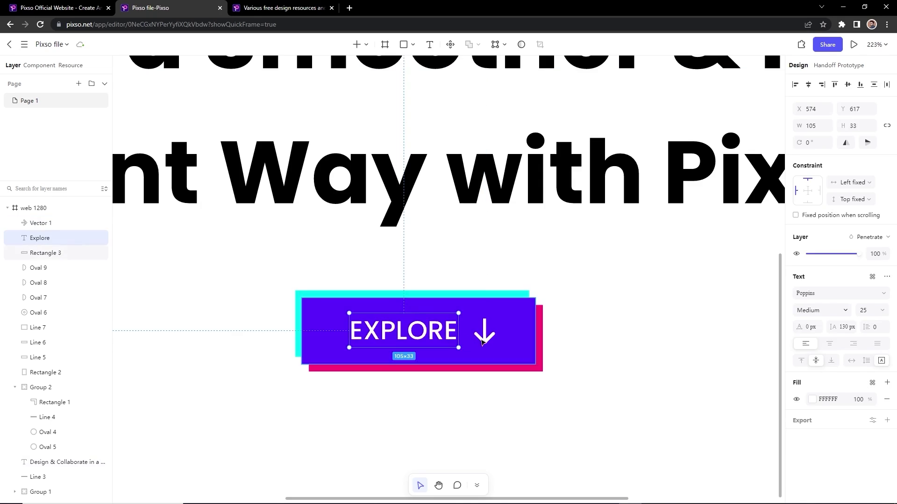
Step: Adjust the gap between EXPLORE and the arrow, and move both together to the horizontal centre of the purple rectangle
{"action": "left_click", "coordinate": [483, 344], "text": "shift"}
{"action": "left_click", "coordinate": [556, 318]}
{"action": "left_click_drag", "start_coordinate": [484, 334], "coordinate": [480, 334]}
{"action": "left_click", "coordinate": [440, 337], "text": "shift"}
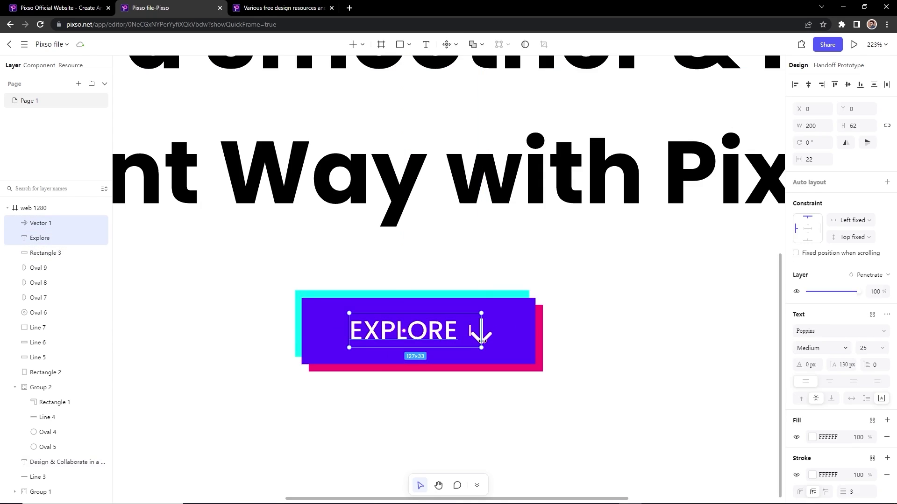
{"action": "left_click_drag", "start_coordinate": [450, 337], "coordinate": [454, 338]}
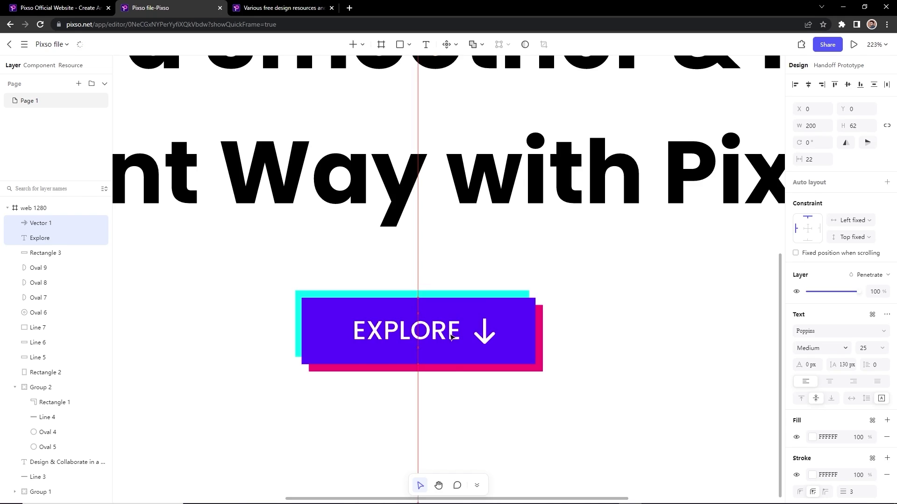
{"action": "left_click", "coordinate": [481, 394]}
Step: Draw a smooth open curve with the Pen from the frame's lower left edge down to the middle of its bottom edge
{"action": "scroll", "coordinate": [517, 379], "scroll_direction": "down", "scroll_amount": 5}
{"action": "scroll", "coordinate": [517, 382], "scroll_direction": "down", "scroll_amount": 3}
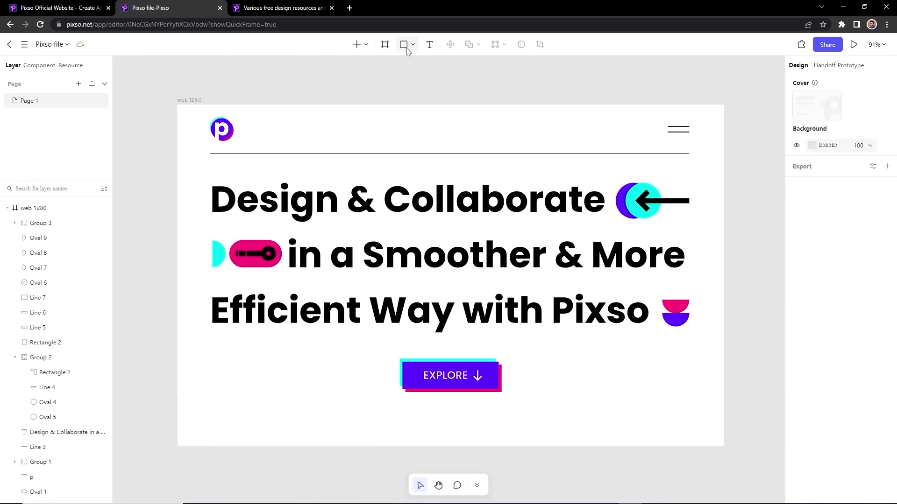
{"action": "left_click", "coordinate": [366, 45]}
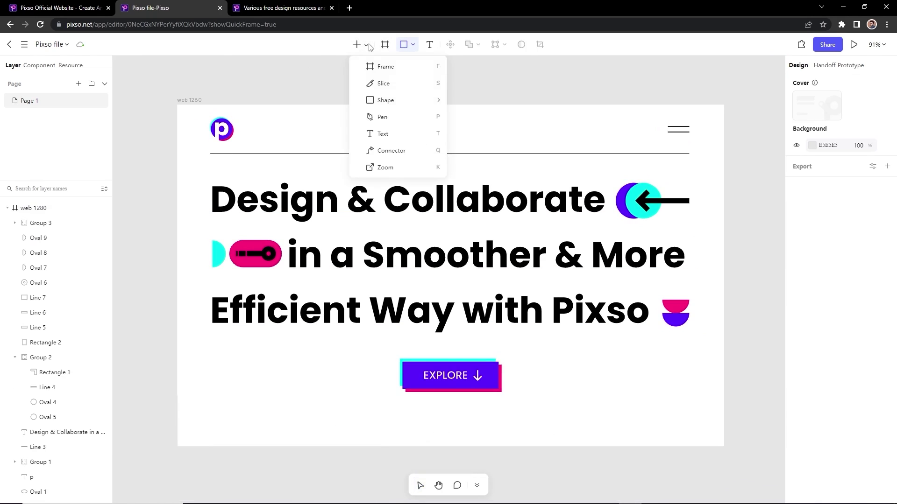
{"action": "left_click", "coordinate": [373, 117]}
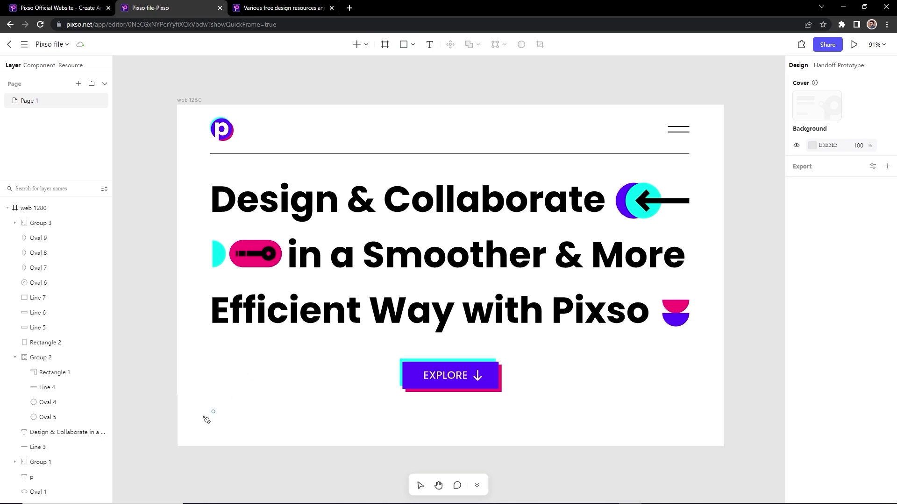
{"action": "left_click", "coordinate": [178, 400]}
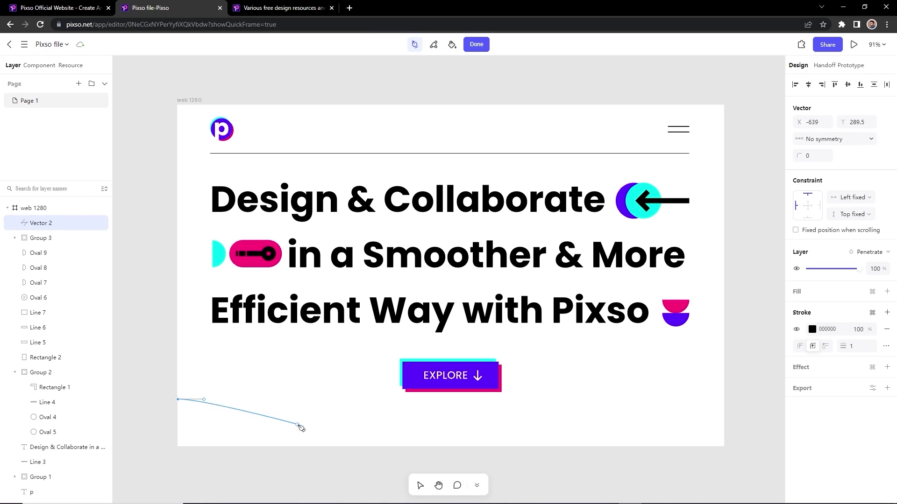
{"action": "left_click_drag", "start_coordinate": [312, 427], "coordinate": [368, 429]}
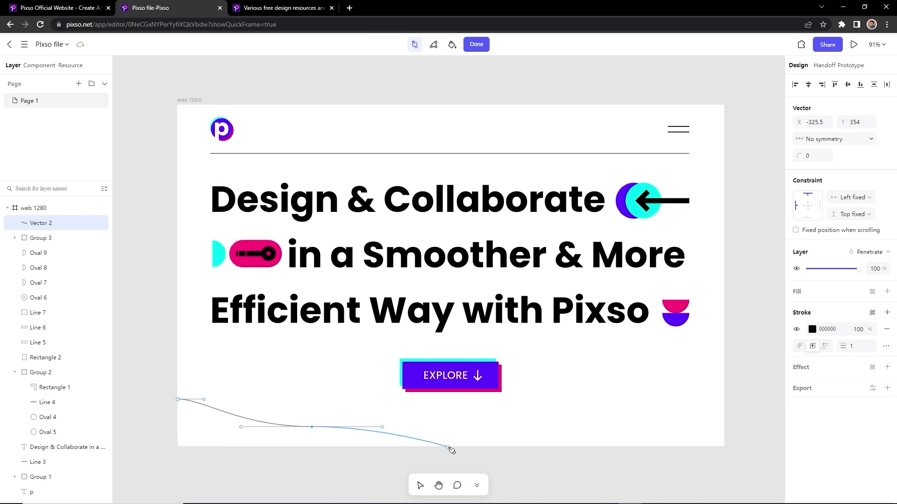
{"action": "left_click_drag", "start_coordinate": [447, 447], "coordinate": [472, 446]}
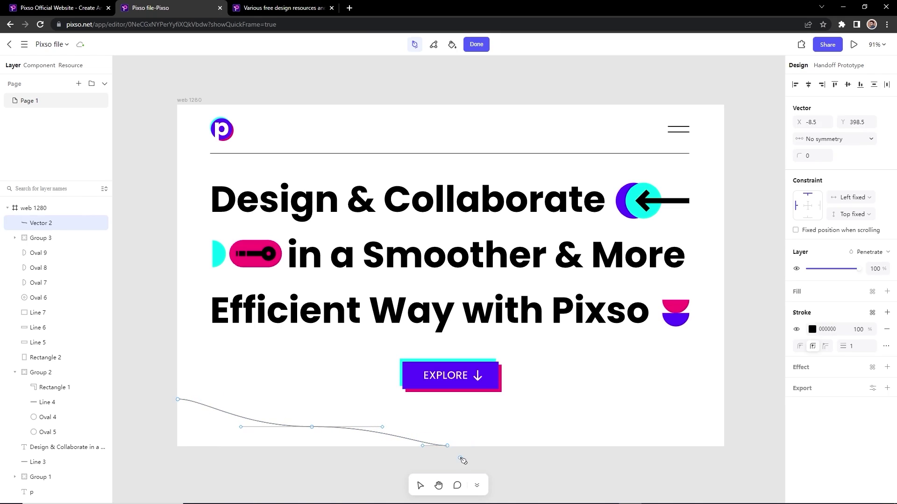
{"action": "key", "text": "Escape"}
{"action": "key", "text": "Escape"}
Step: Draw a vertical line about 98 px long centred below the button and move it down to the frame's bottom edge
{"action": "left_click", "coordinate": [408, 44]}
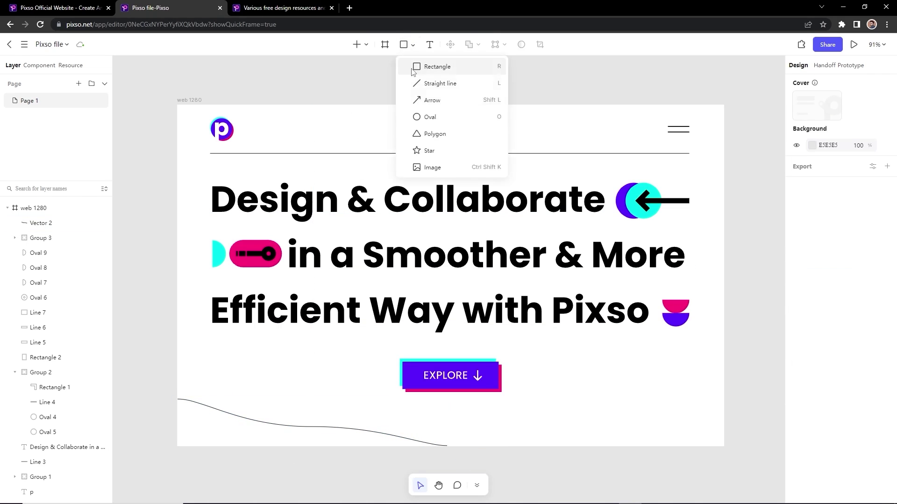
{"action": "left_click", "coordinate": [440, 83]}
{"action": "left_click_drag", "start_coordinate": [451, 395], "coordinate": [450, 437]}
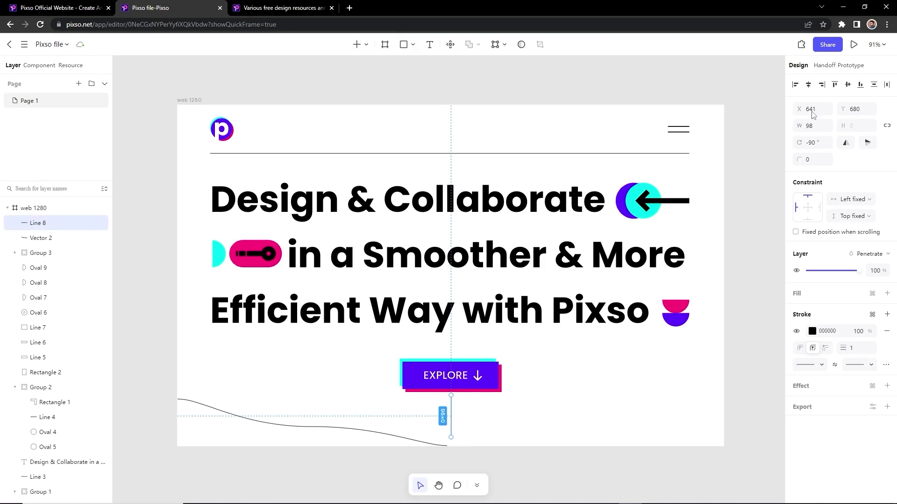
{"action": "left_click", "coordinate": [464, 417]}
{"action": "left_click_drag", "start_coordinate": [450, 426], "coordinate": [502, 434]}
Step: Reshape the open curve by raising its start and middle points and lengthening the start point's horizontal handle
{"action": "left_click", "coordinate": [436, 444]}
{"action": "scroll", "coordinate": [436, 444], "scroll_direction": "up", "scroll_amount": 5}
{"action": "left_click", "coordinate": [432, 445]}
{"action": "double_click", "coordinate": [442, 428]}
{"action": "scroll", "coordinate": [522, 426], "scroll_direction": "down", "scroll_amount": 7}
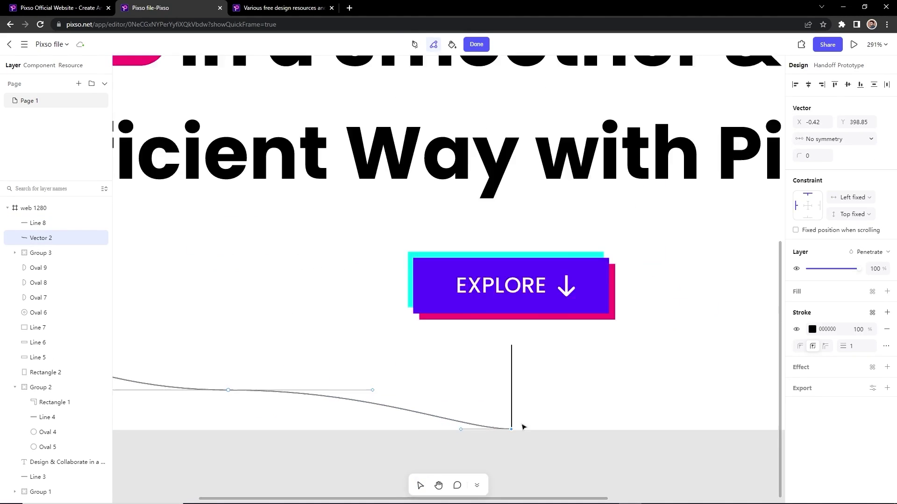
{"action": "scroll", "coordinate": [381, 422], "scroll_direction": "up", "scroll_amount": 3}
{"action": "left_click_drag", "start_coordinate": [221, 353], "coordinate": [221, 334]}
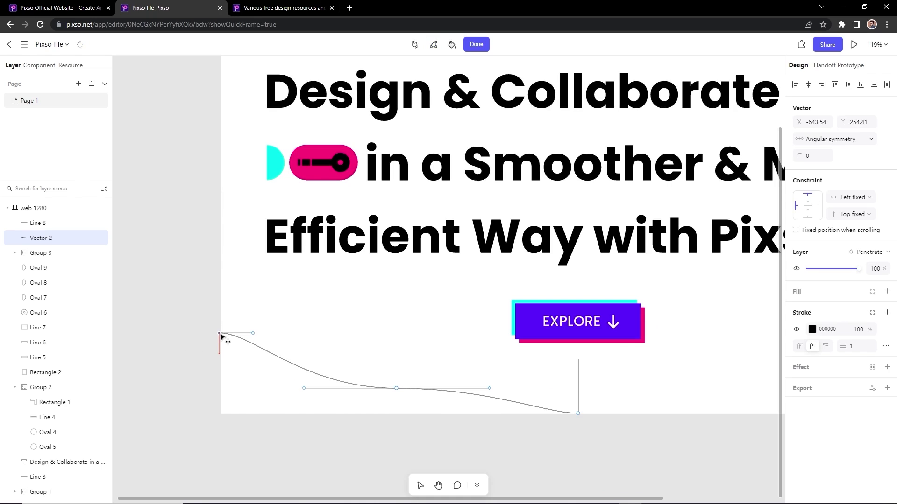
{"action": "left_click_drag", "start_coordinate": [397, 391], "coordinate": [396, 380]}
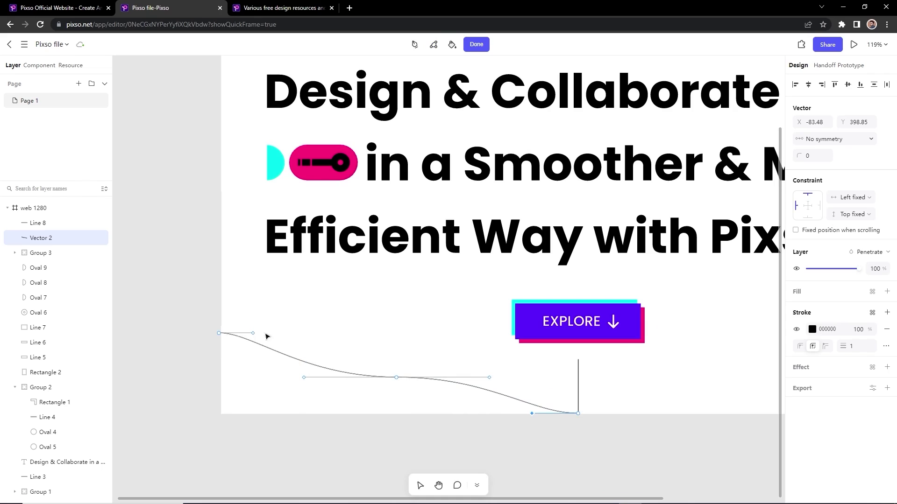
{"action": "left_click_drag", "start_coordinate": [252, 333], "coordinate": [291, 335]}
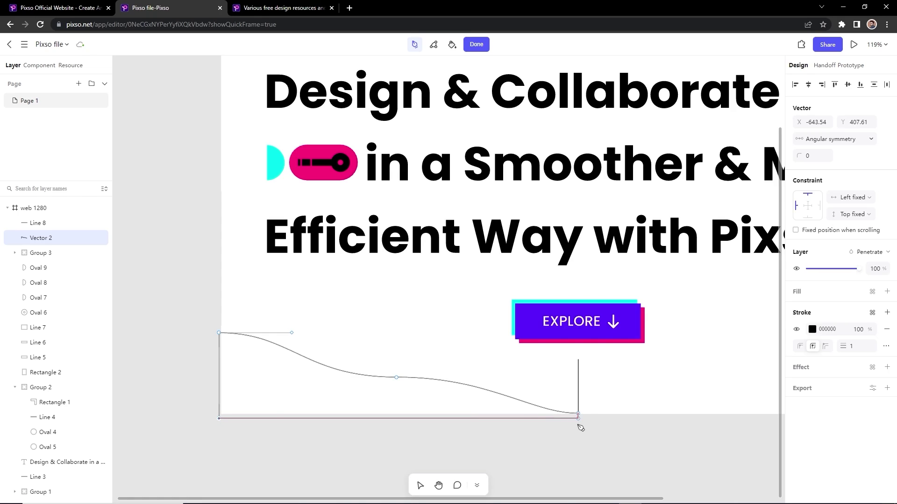
Step: Close the curve into a shape seated on the frame's bottom edge at Y 650, and delete the vertical guide line
{"action": "key", "text": "Escape"}
{"action": "left_click", "coordinate": [596, 449]}
{"action": "left_click_drag", "start_coordinate": [562, 413], "coordinate": [558, 397]}
{"action": "left_click", "coordinate": [580, 415]}
{"action": "left_click", "coordinate": [578, 411]}
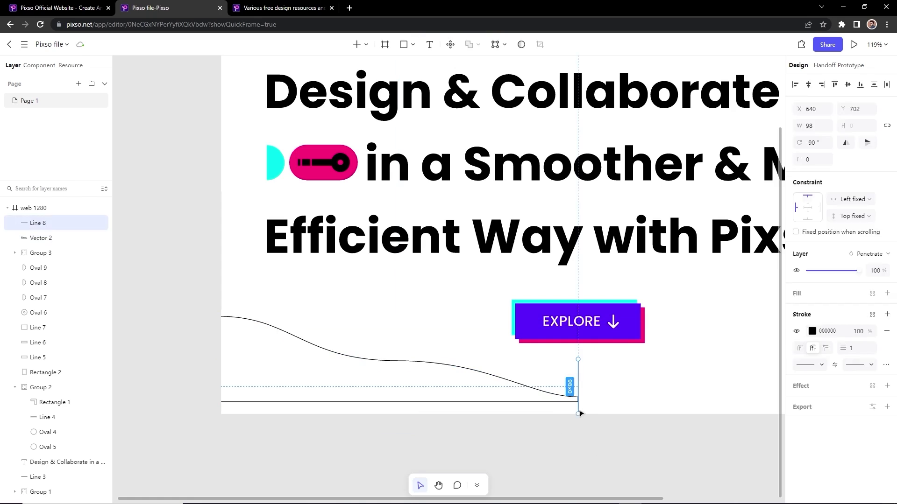
{"action": "key", "text": "Delete"}
{"action": "left_click_drag", "start_coordinate": [537, 390], "coordinate": [540, 408]}
Step: Remove the closed wave's stroke and give it a solid 5900FF fill
{"action": "left_click", "coordinate": [812, 332]}
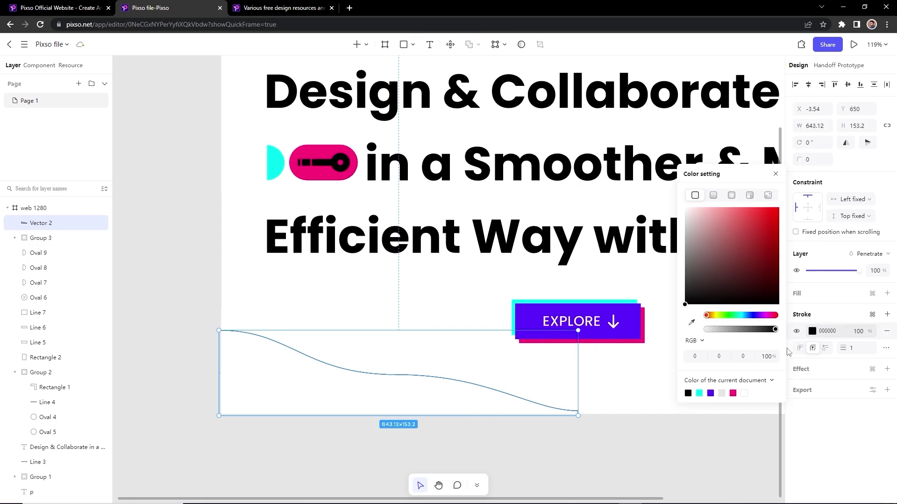
{"action": "left_click", "coordinate": [710, 393]}
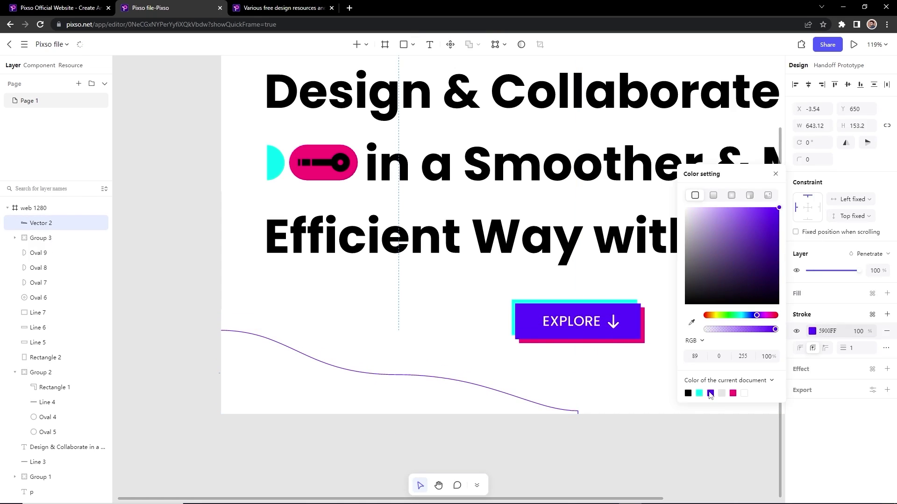
{"action": "left_click", "coordinate": [886, 331]}
{"action": "left_click", "coordinate": [887, 293]}
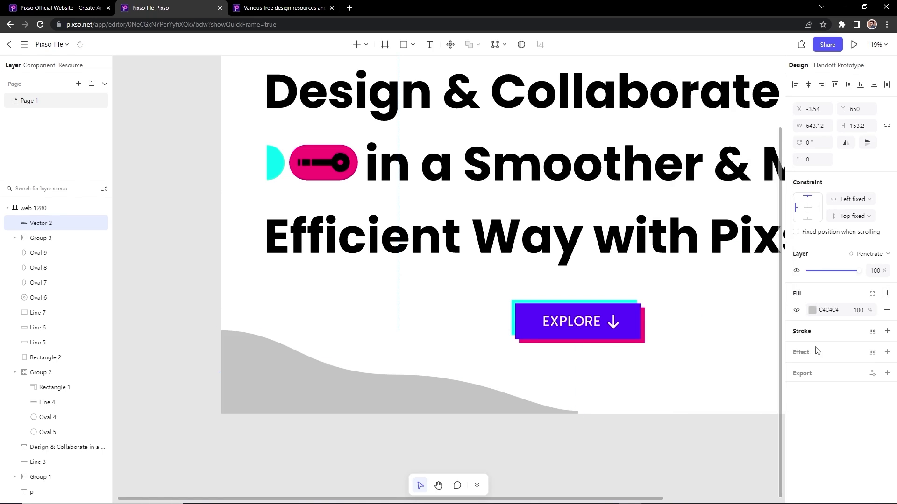
{"action": "left_click", "coordinate": [812, 310]}
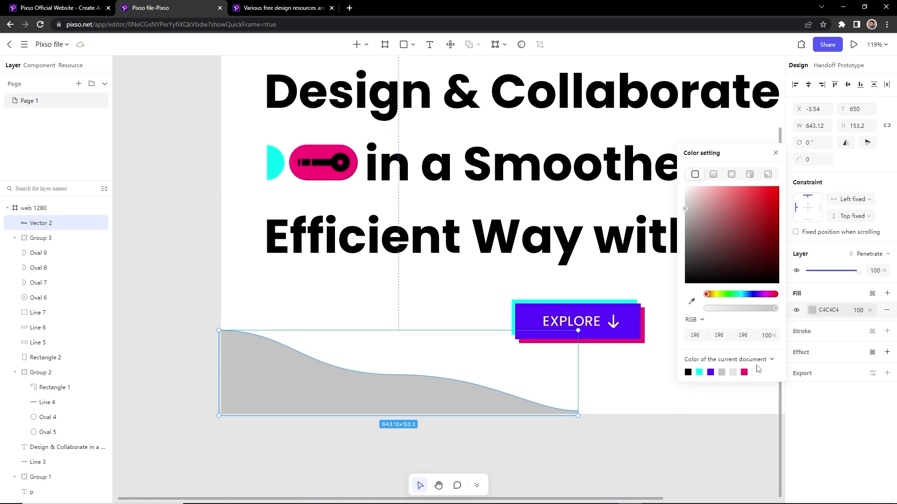
{"action": "left_click", "coordinate": [710, 372]}
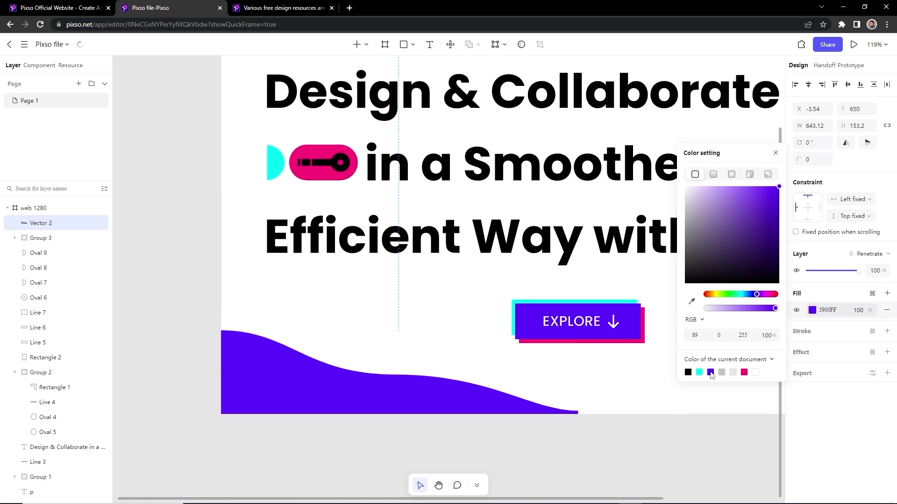
Step: Duplicate the purple wave 28 px higher and fill the copy with pink FF0078
{"action": "left_click", "coordinate": [595, 426]}
{"action": "left_click_drag", "start_coordinate": [452, 403], "coordinate": [452, 387], "text": "alt"}
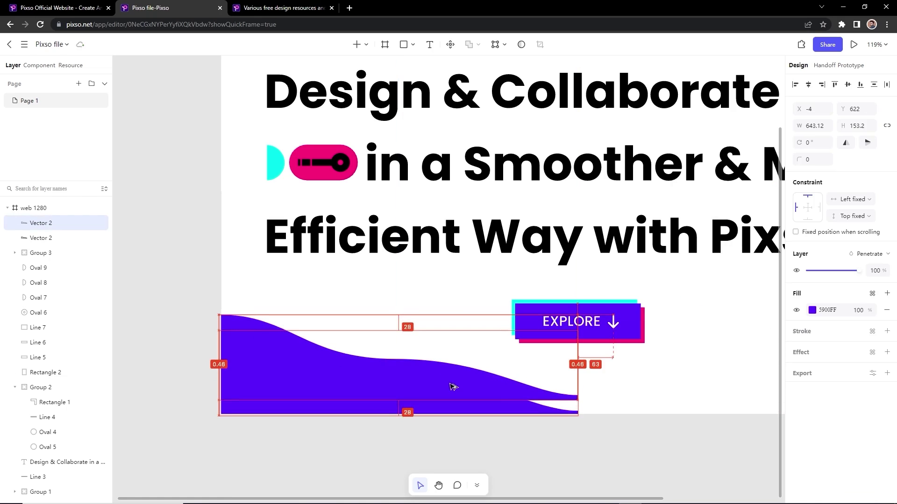
{"action": "left_click", "coordinate": [812, 310]}
{"action": "left_click", "coordinate": [732, 372]}
{"action": "left_click", "coordinate": [530, 436]}
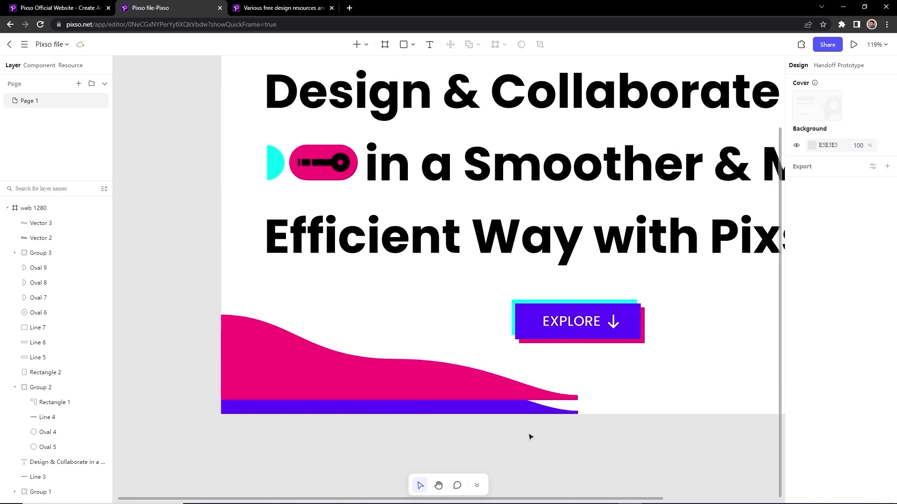
Step: Move the pink wave down to Y 641 and send it behind the purple wave
{"action": "scroll", "coordinate": [530, 436], "scroll_direction": "up", "scroll_amount": 3}
{"action": "left_click_drag", "start_coordinate": [510, 385], "coordinate": [510, 399]}
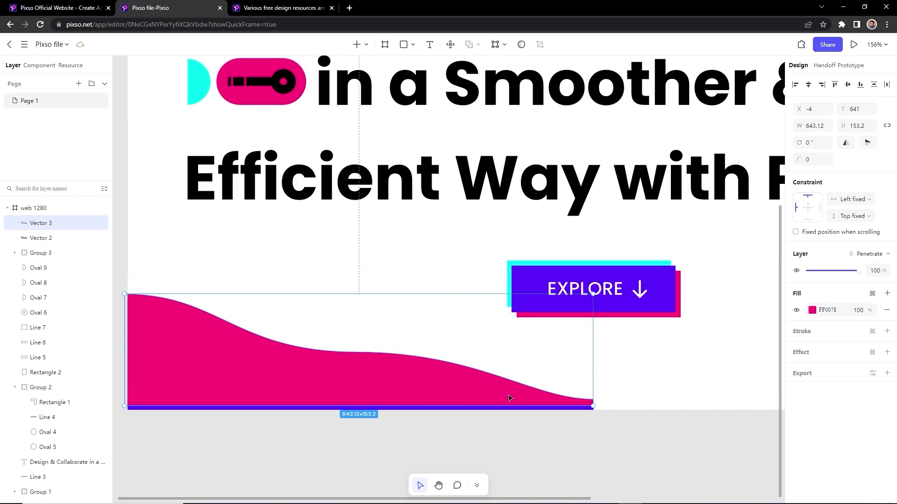
{"action": "key", "text": "ctrl+shift+bracketleft"}
{"action": "left_click_drag", "start_coordinate": [525, 364], "coordinate": [538, 375]}
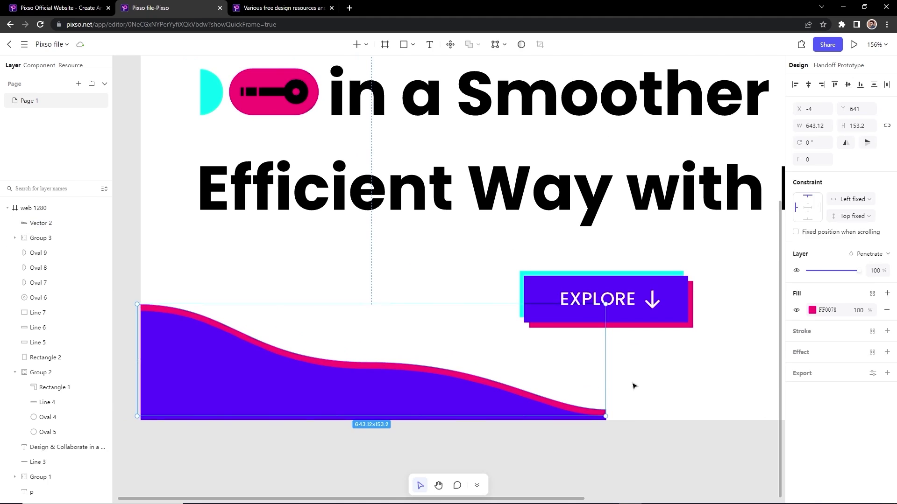
Step: Taper the pink wave's right end by editing its points, moving the purple wave aside meanwhile and returning it to Y 650
{"action": "left_click", "coordinate": [632, 386]}
{"action": "left_click_drag", "start_coordinate": [503, 420], "coordinate": [494, 464]}
{"action": "left_click", "coordinate": [520, 403]}
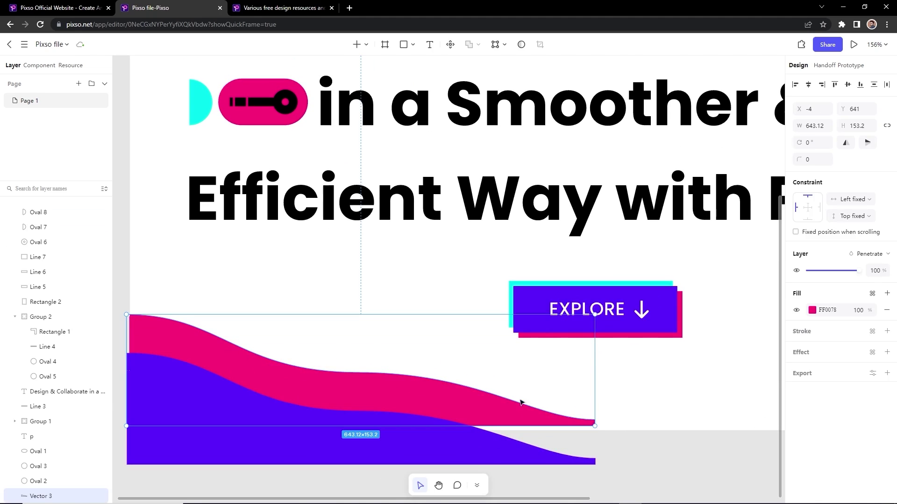
{"action": "scroll", "coordinate": [594, 424], "scroll_direction": "up", "scroll_amount": 3}
{"action": "key", "text": "ctrl+z"}
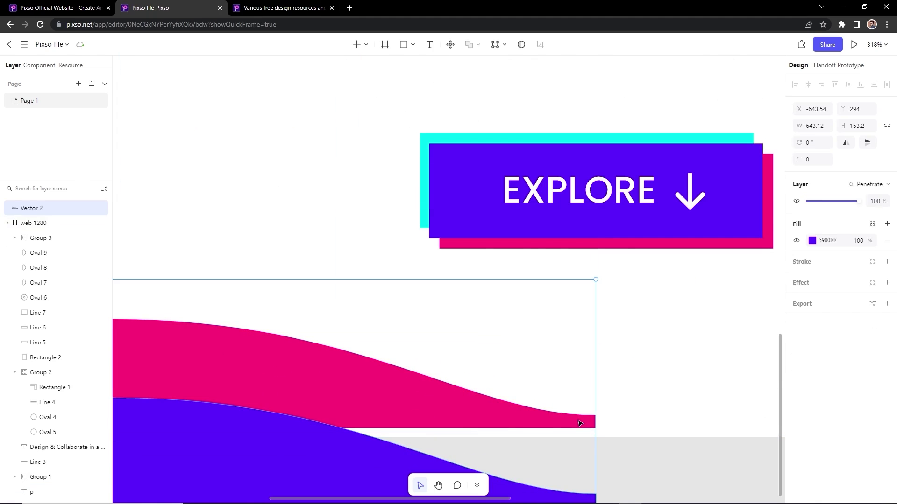
{"action": "scroll", "coordinate": [579, 424], "scroll_direction": "down", "scroll_amount": 8}
{"action": "left_click", "coordinate": [416, 386]}
{"action": "double_click", "coordinate": [416, 387]}
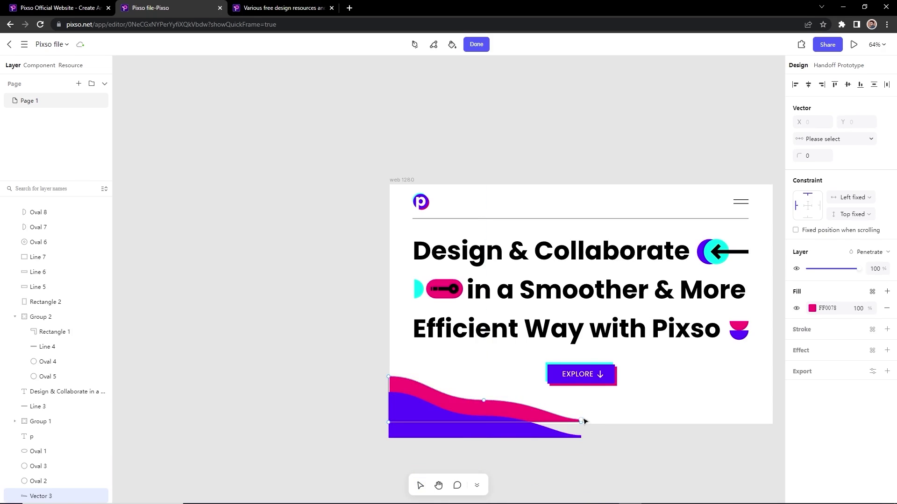
{"action": "scroll", "coordinate": [587, 423], "scroll_direction": "up", "scroll_amount": 8}
{"action": "scroll", "coordinate": [594, 425], "scroll_direction": "down", "scroll_amount": 5}
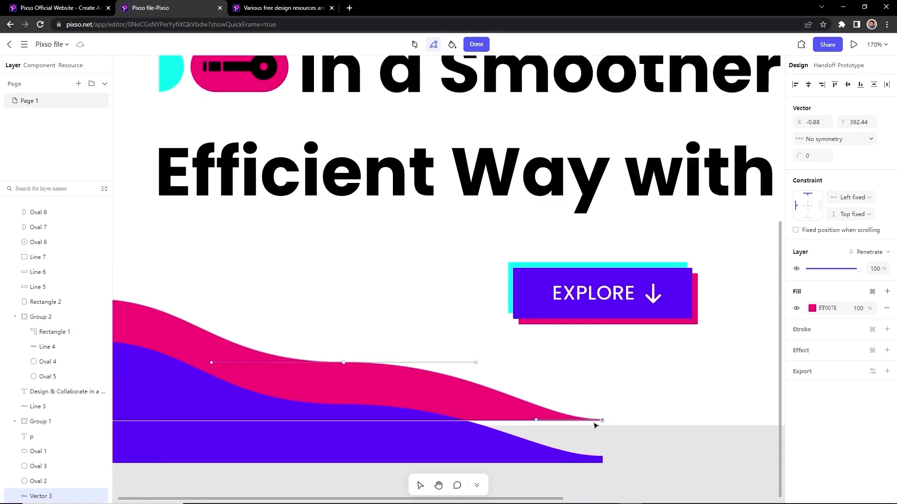
{"action": "key", "text": "Escape"}
{"action": "left_click", "coordinate": [528, 419]}
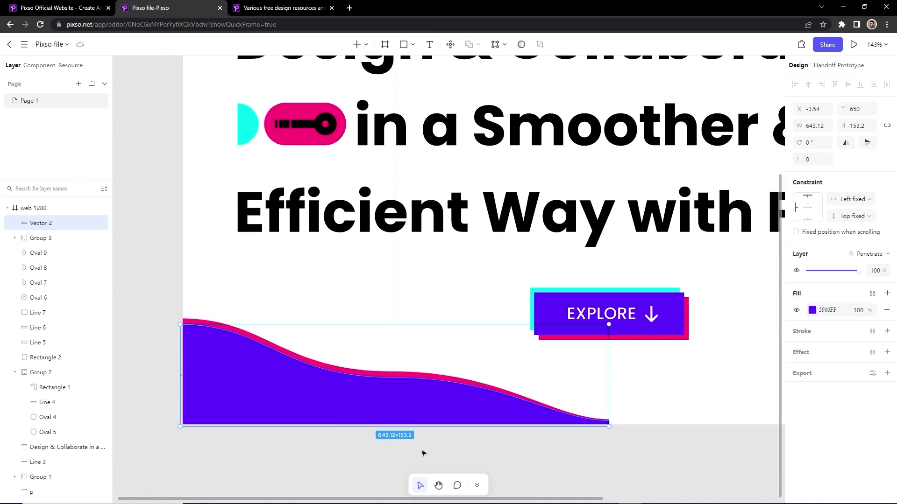
Step: Raise the pink wave's upper left point to widen the pink band at the frame's left edge
{"action": "double_click", "coordinate": [183, 318]}
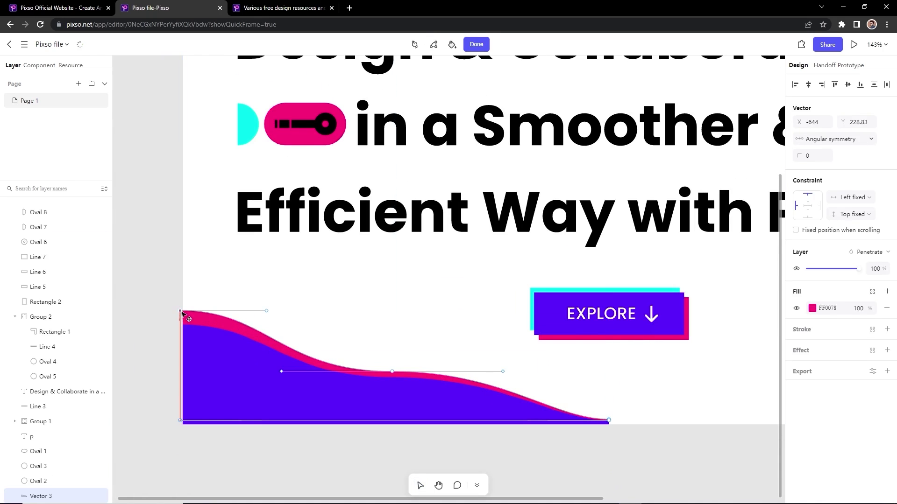
{"action": "double_click", "coordinate": [156, 324]}
{"action": "left_click", "coordinate": [156, 324]}
{"action": "left_click", "coordinate": [216, 321]}
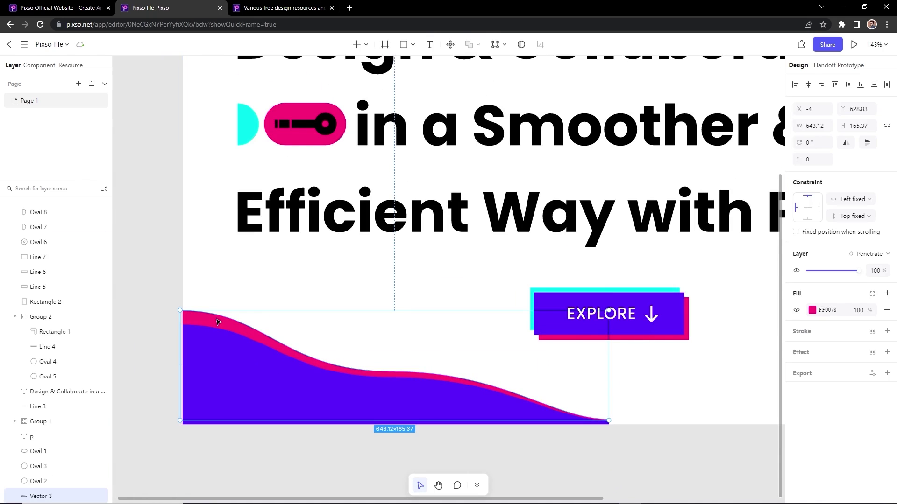
Step: Duplicate the pink wave upward to Y 617, fill the copy with cyan 00FFEF and place it behind the pink wave
{"action": "left_click_drag", "start_coordinate": [217, 322], "coordinate": [222, 316]}
{"action": "left_click", "coordinate": [812, 310]}
{"action": "left_click", "coordinate": [699, 372]}
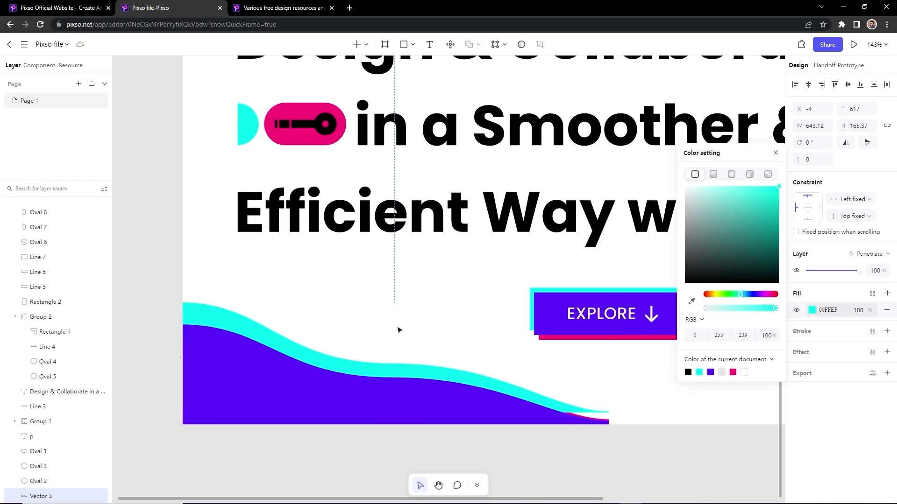
{"action": "left_click_drag", "start_coordinate": [259, 328], "coordinate": [265, 325]}
{"action": "scroll", "coordinate": [603, 409], "scroll_direction": "up", "scroll_amount": 5}
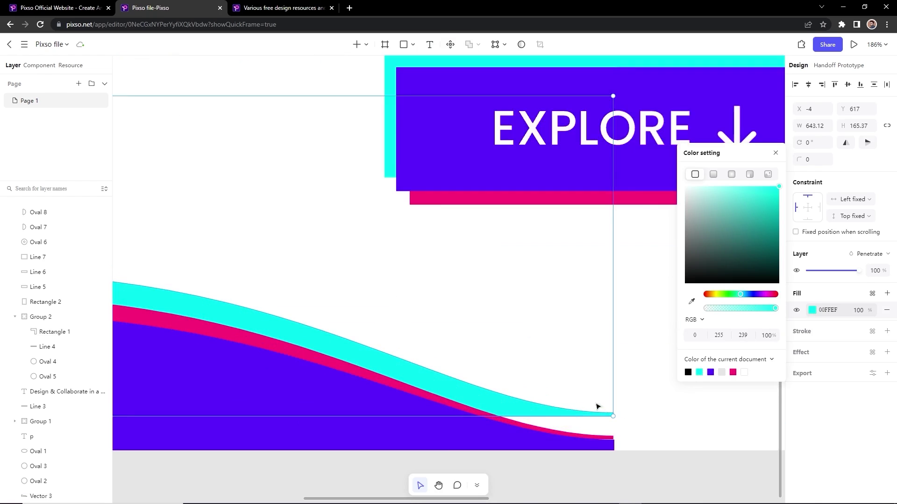
Step: Edit the cyan wave's points and lower its right end
{"action": "scroll", "coordinate": [594, 390], "scroll_direction": "down", "scroll_amount": 7}
{"action": "scroll", "coordinate": [357, 333], "scroll_direction": "up", "scroll_amount": 7}
{"action": "double_click", "coordinate": [360, 341]}
{"action": "left_click", "coordinate": [311, 331]}
{"action": "scroll", "coordinate": [322, 340], "scroll_direction": "down", "scroll_amount": 6}
{"action": "scroll", "coordinate": [593, 426], "scroll_direction": "up", "scroll_amount": 8}
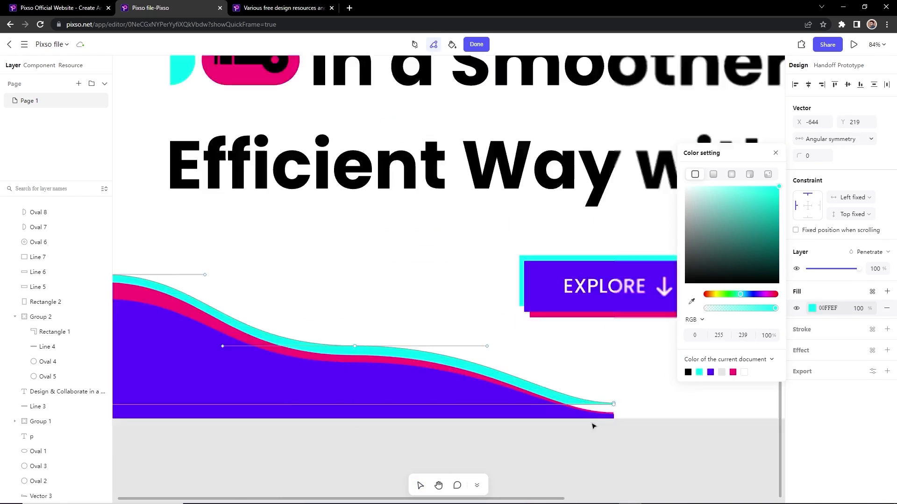
{"action": "left_click_drag", "start_coordinate": [565, 392], "coordinate": [564, 423]}
{"action": "scroll", "coordinate": [587, 424], "scroll_direction": "down", "scroll_amount": 7}
{"action": "key", "text": "Escape"}
Step: Nudge the cyan wave down to Y 626
{"action": "key", "text": "Down"}
{"action": "key", "text": "Down"}
{"action": "key", "text": "Down"}
{"action": "key", "text": "Down"}
{"action": "key", "text": "Down"}
{"action": "key", "text": "Down"}
{"action": "scroll", "coordinate": [577, 411], "scroll_direction": "up", "scroll_amount": 10}
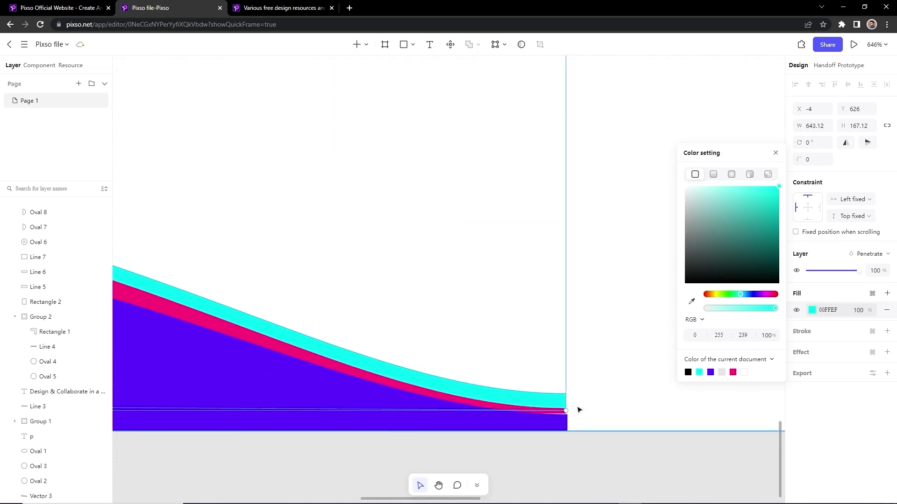
Step: Refine the cyan wave's right end points so its band narrows to meet the pink and purple waves
{"action": "double_click", "coordinate": [545, 384]}
{"action": "left_click", "coordinate": [546, 424]}
{"action": "scroll", "coordinate": [538, 434], "scroll_direction": "down", "scroll_amount": 7}
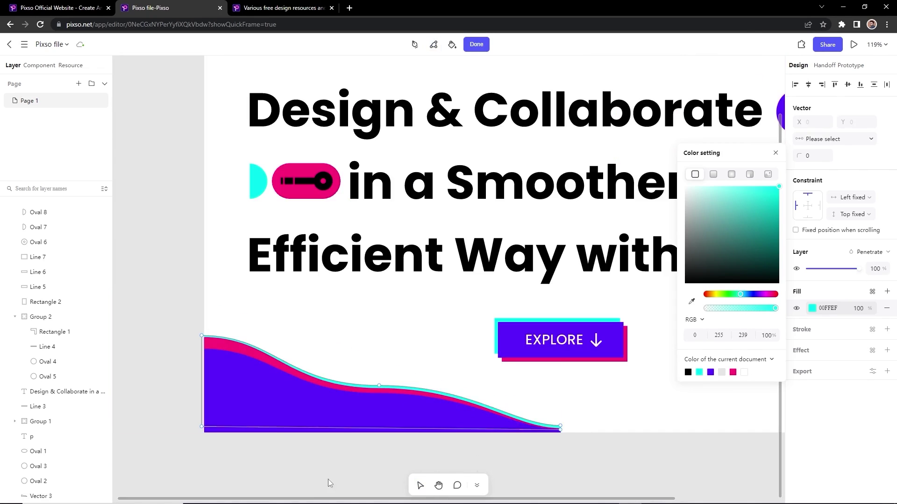
{"action": "left_click", "coordinate": [327, 481]}
{"action": "scroll", "coordinate": [580, 442], "scroll_direction": "up", "scroll_amount": 5}
{"action": "scroll", "coordinate": [596, 401], "scroll_direction": "up", "scroll_amount": 3}
{"action": "double_click", "coordinate": [590, 399]}
{"action": "left_click_drag", "start_coordinate": [594, 388], "coordinate": [598, 416]}
{"action": "left_click", "coordinate": [619, 411]}
{"action": "left_click", "coordinate": [617, 445]}
{"action": "scroll", "coordinate": [617, 445], "scroll_direction": "down", "scroll_amount": 10}
{"action": "left_click", "coordinate": [560, 429]}
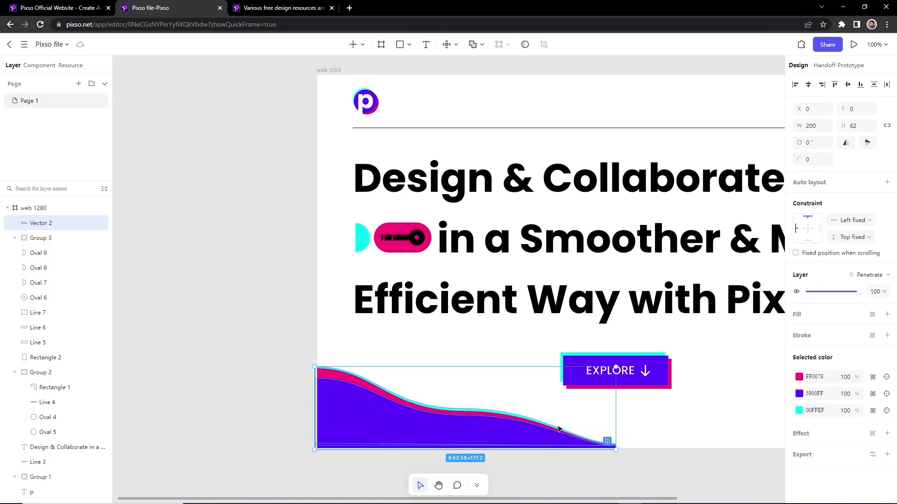
{"action": "left_click", "coordinate": [625, 482]}
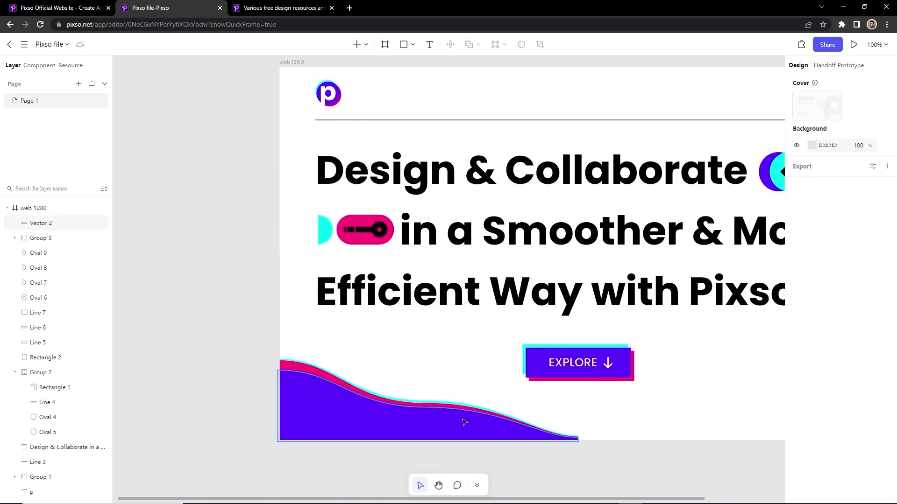
Step: Raise the cyan wave slightly to Y 624
{"action": "scroll", "coordinate": [534, 433], "scroll_direction": "up", "scroll_amount": 3}
{"action": "left_click", "coordinate": [453, 390]}
{"action": "scroll", "coordinate": [453, 390], "scroll_direction": "down", "scroll_amount": 3}
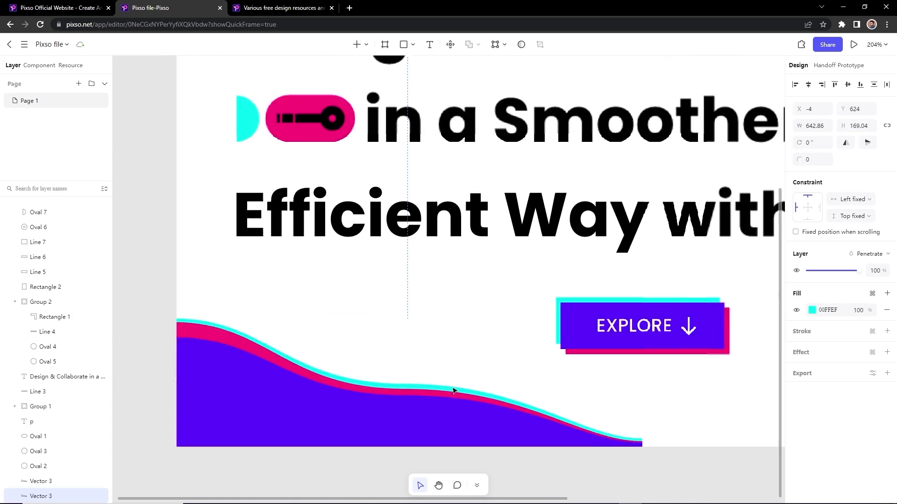
{"action": "left_click", "coordinate": [550, 467]}
{"action": "scroll", "coordinate": [550, 466], "scroll_direction": "down", "scroll_amount": 1}
Step: Group the purple, pink and cyan waves together
{"action": "left_click_drag", "start_coordinate": [630, 463], "coordinate": [525, 439]}
{"action": "left_click_drag", "start_coordinate": [447, 447], "coordinate": [299, 376]}
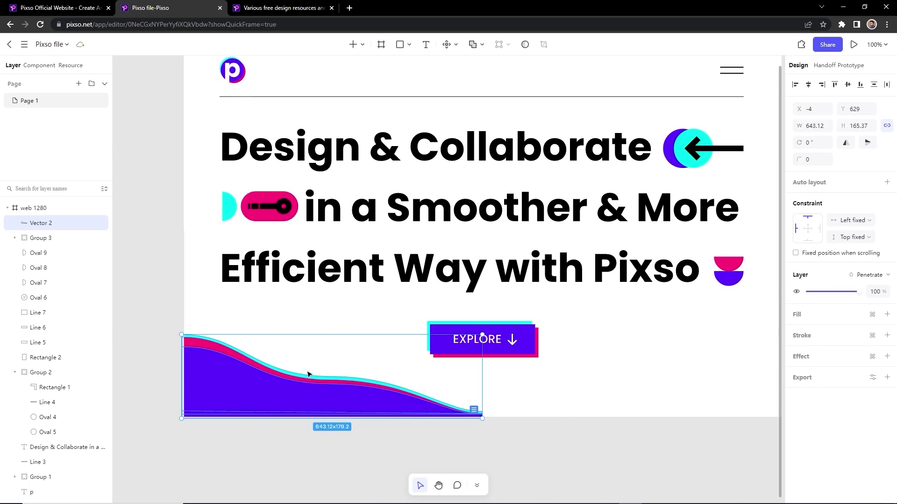
{"action": "key", "text": "ctrl+g"}
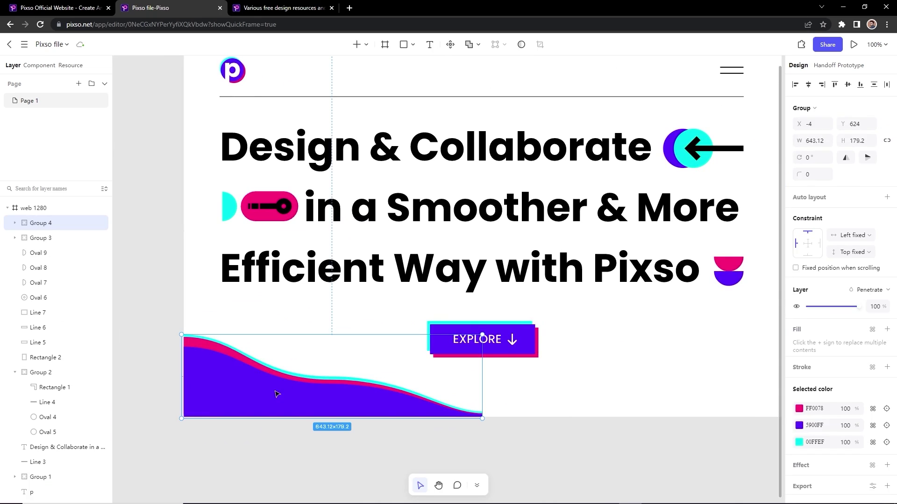
Step: Duplicate the wave group to the frame's right side at about X 752, Y 609 and flip the copy horizontally
{"action": "left_click_drag", "start_coordinate": [275, 394], "coordinate": [630, 387]}
{"action": "left_click_drag", "start_coordinate": [616, 442], "coordinate": [560, 440]}
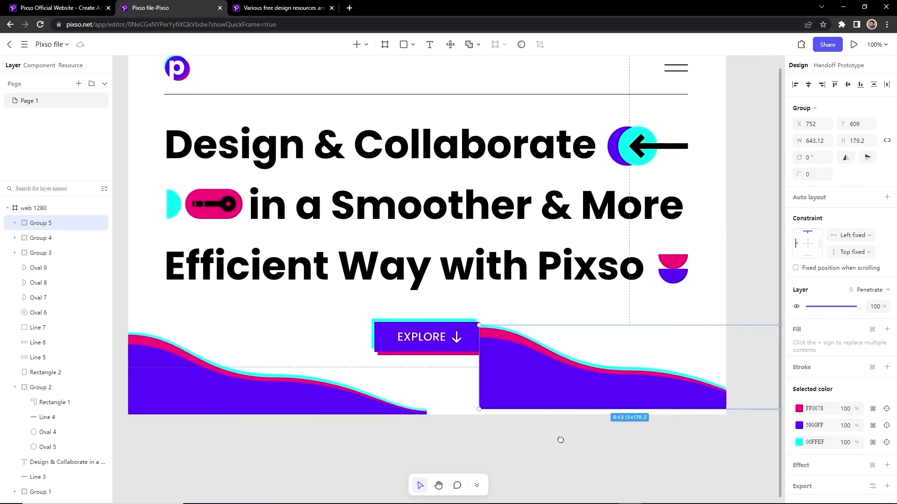
{"action": "scroll", "coordinate": [560, 440], "scroll_direction": "right", "scroll_amount": 2}
{"action": "right_click", "coordinate": [562, 388]}
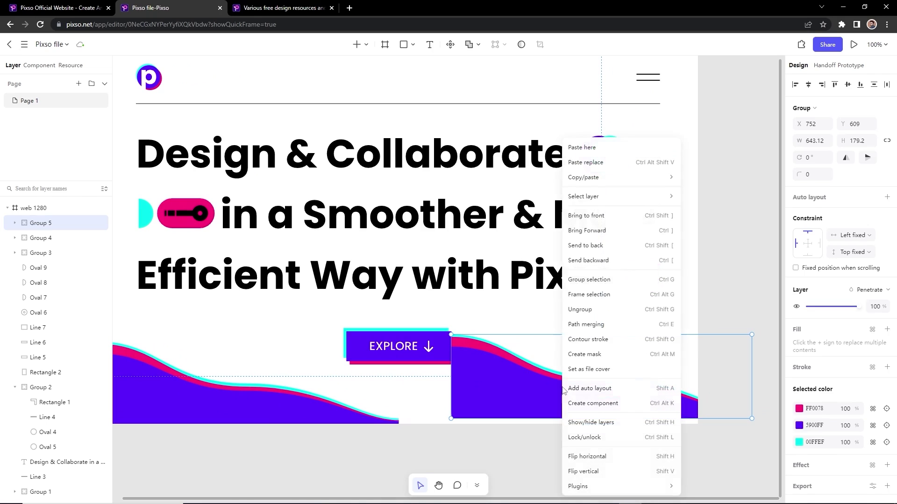
{"action": "left_click", "coordinate": [595, 459]}
{"action": "left_click", "coordinate": [601, 438]}
Step: Move the mirrored group to meet the original at the frame's centre, and align the tops of both groups at Y 624
{"action": "left_click_drag", "start_coordinate": [657, 398], "coordinate": [605, 406]}
{"action": "left_click", "coordinate": [327, 406], "text": "shift"}
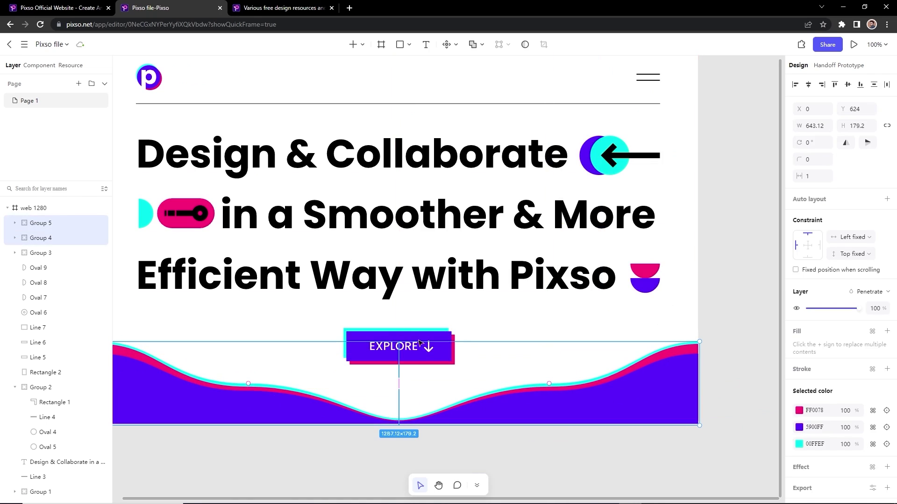
{"action": "left_click", "coordinate": [834, 85]}
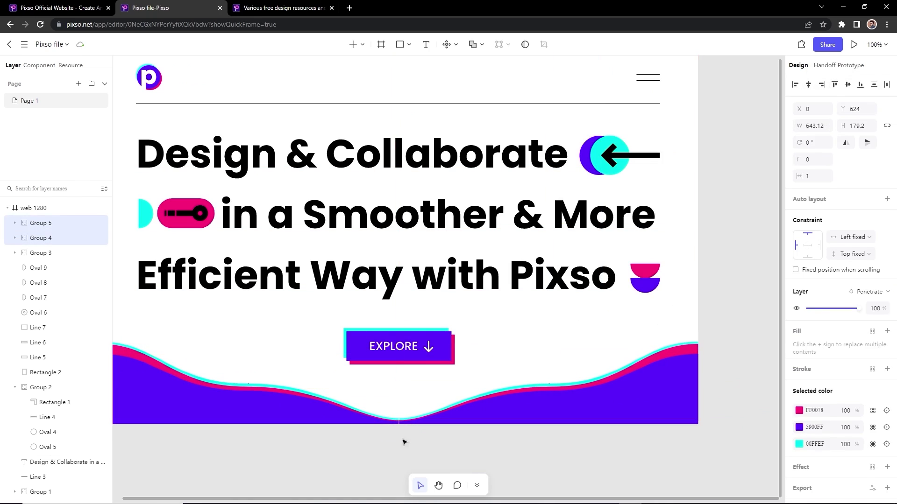
Step: Shift the mirrored wave group to X 1281.12 to close the seam between the two halves at the frame's centre
{"action": "left_click", "coordinate": [539, 442]}
{"action": "scroll", "coordinate": [434, 414], "scroll_direction": "up", "scroll_amount": 8}
{"action": "scroll", "coordinate": [282, 472], "scroll_direction": "up", "scroll_amount": 2}
{"action": "left_click_drag", "start_coordinate": [309, 452], "coordinate": [300, 452]}
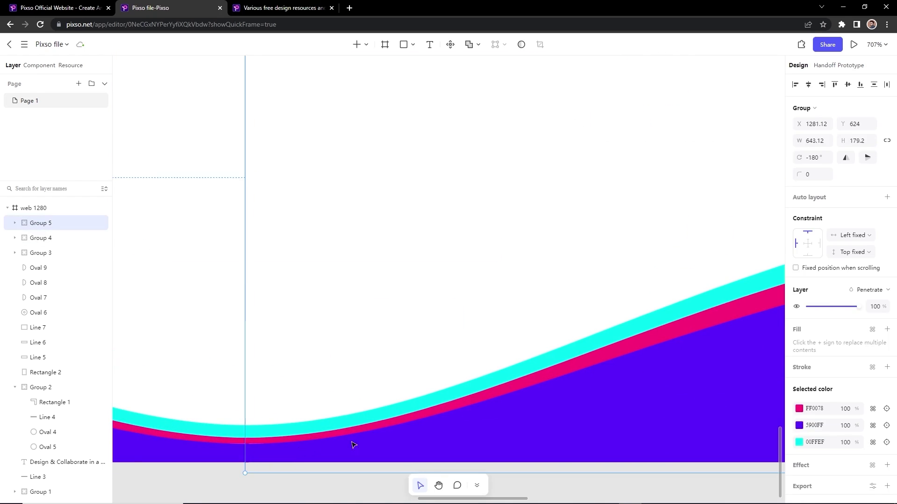
Step: Group the original and mirrored wave groups into a single group
{"action": "scroll", "coordinate": [413, 434], "scroll_direction": "down", "scroll_amount": 10}
{"action": "left_click", "coordinate": [525, 469]}
{"action": "left_click_drag", "start_coordinate": [525, 469], "coordinate": [548, 462]}
{"action": "left_click_drag", "start_coordinate": [486, 467], "coordinate": [358, 415]}
{"action": "key", "text": "ctrl+g"}
{"action": "left_click", "coordinate": [652, 348]}
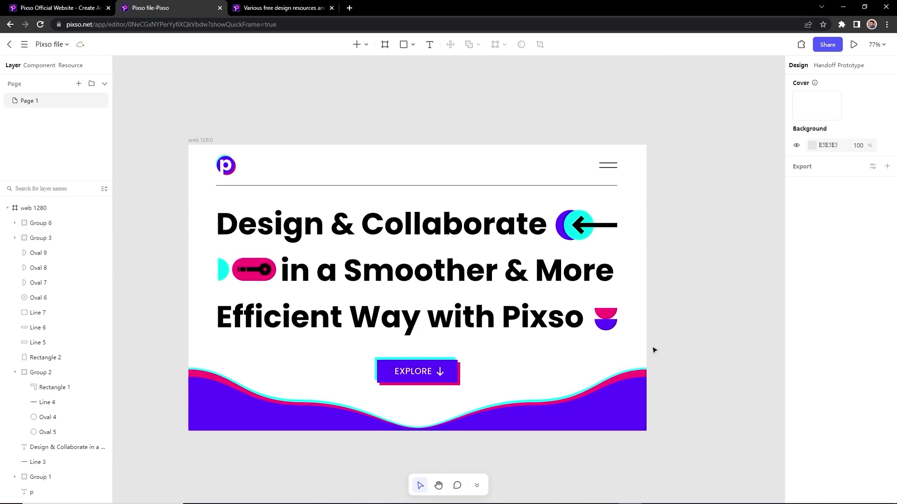
Step: Preview the landing page in prototype presentation view, and return to the design file
{"action": "scroll", "coordinate": [556, 336], "scroll_direction": "left", "scroll_amount": 3}
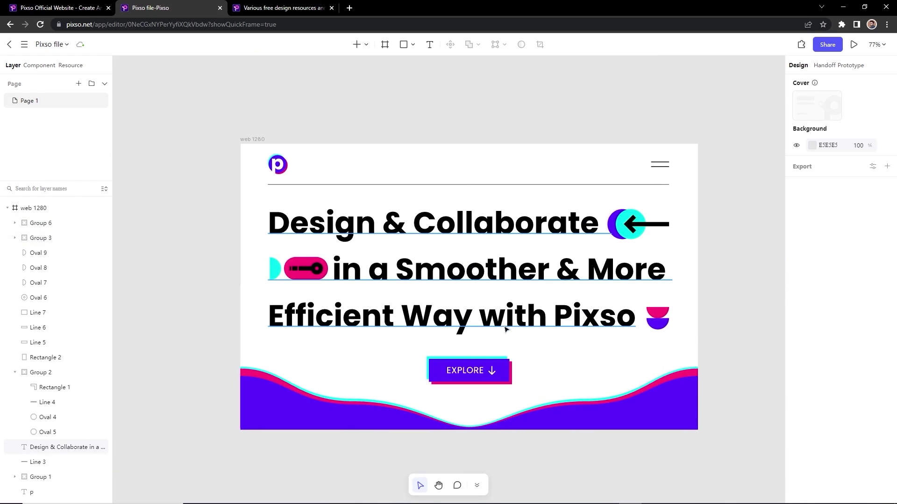
{"action": "left_click_drag", "start_coordinate": [286, 224], "coordinate": [696, 340]}
{"action": "left_click", "coordinate": [628, 367]}
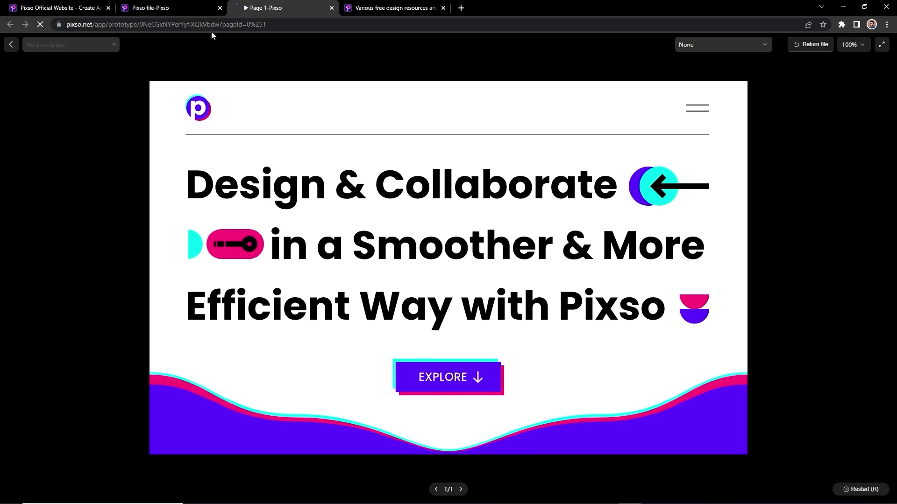
{"action": "left_click", "coordinate": [170, 8]}
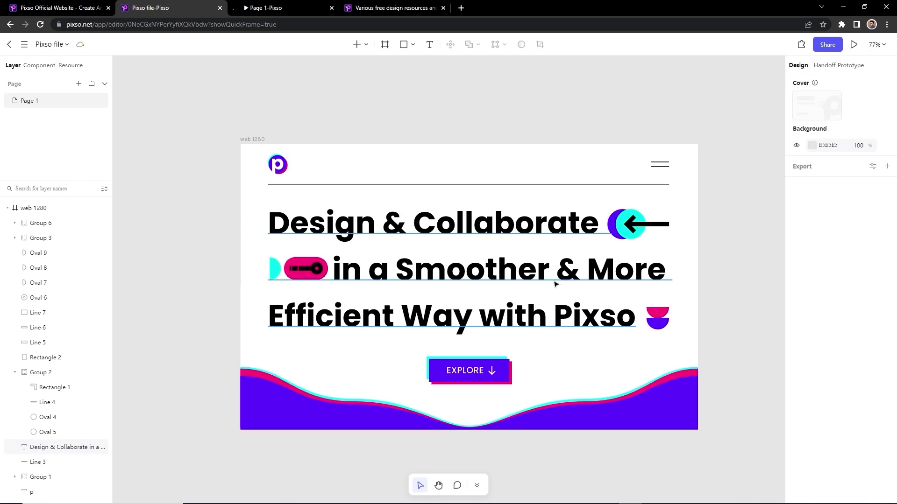
{"action": "scroll", "coordinate": [555, 284], "scroll_direction": "down", "scroll_amount": 2}
{"action": "left_click_drag", "start_coordinate": [708, 265], "coordinate": [674, 277]}
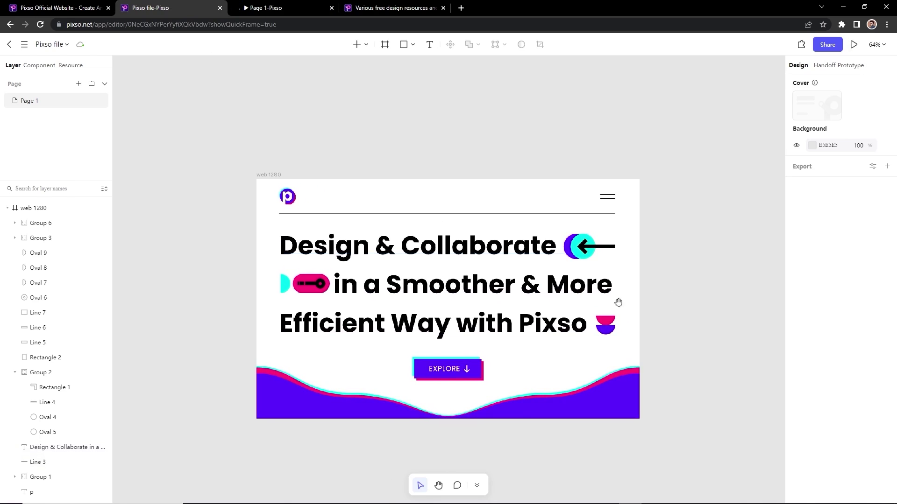